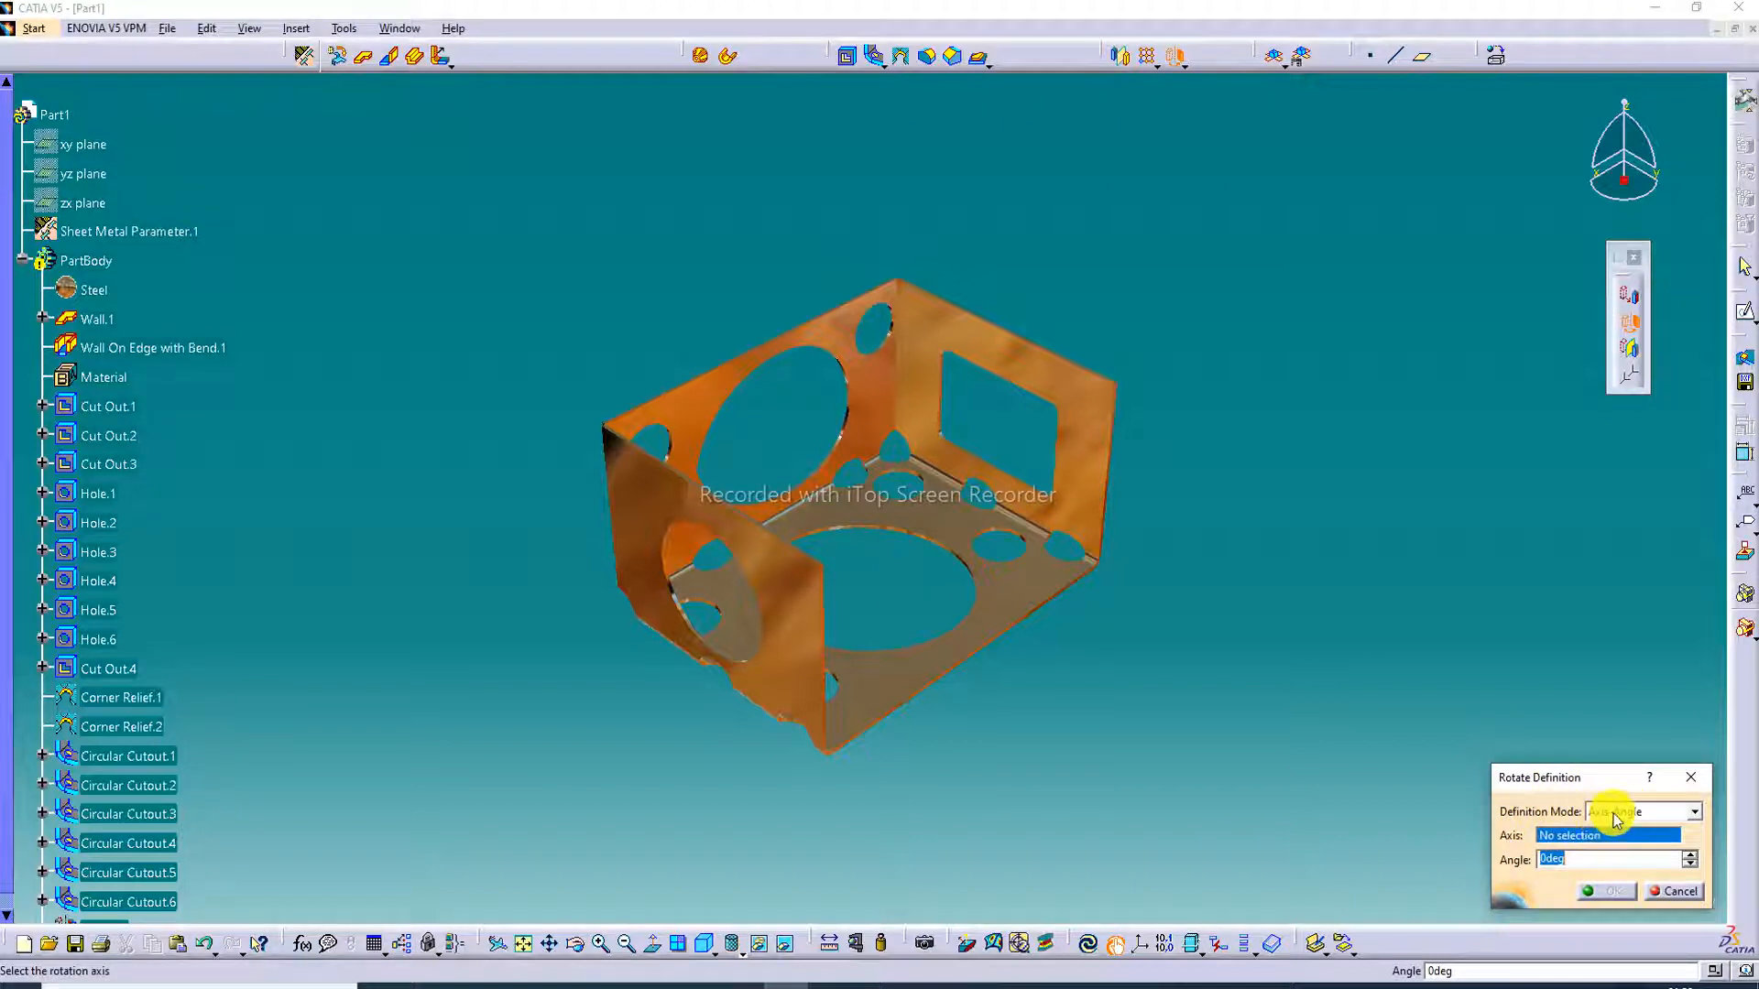
Rotate the part to 334 degrees in Axis-Angle mode about the upper edge of the wall with the rectangular cutout.
click(1652, 812)
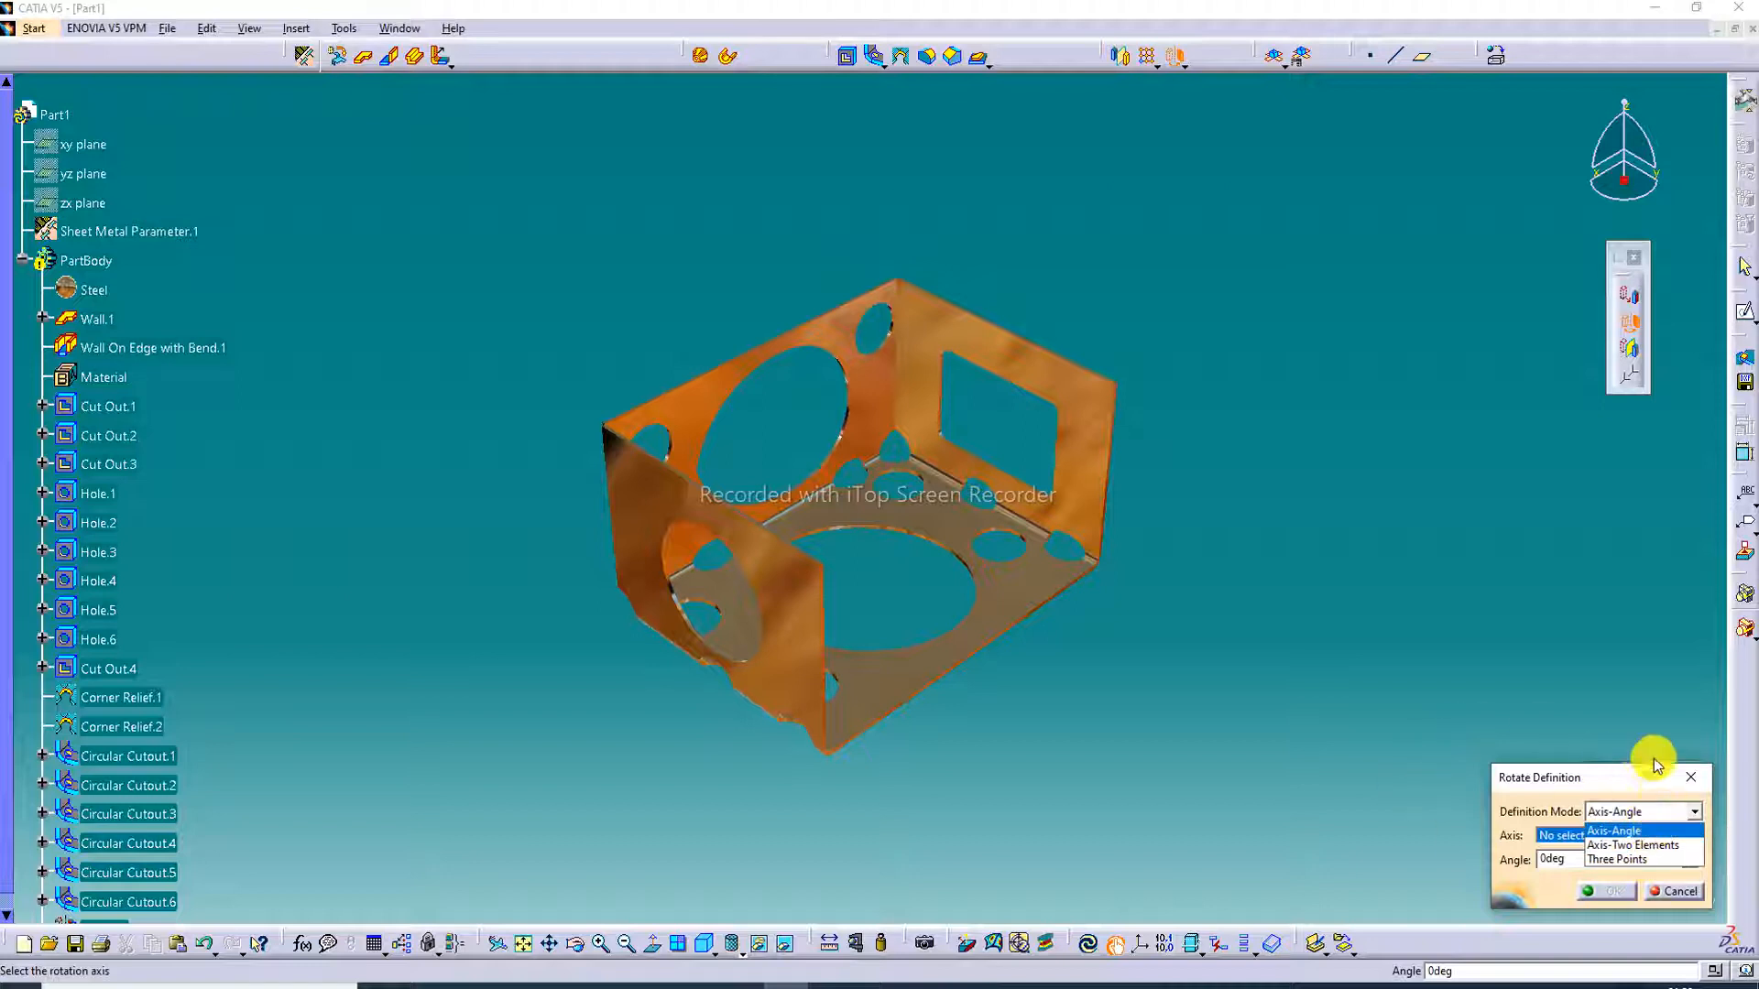
click(1653, 830)
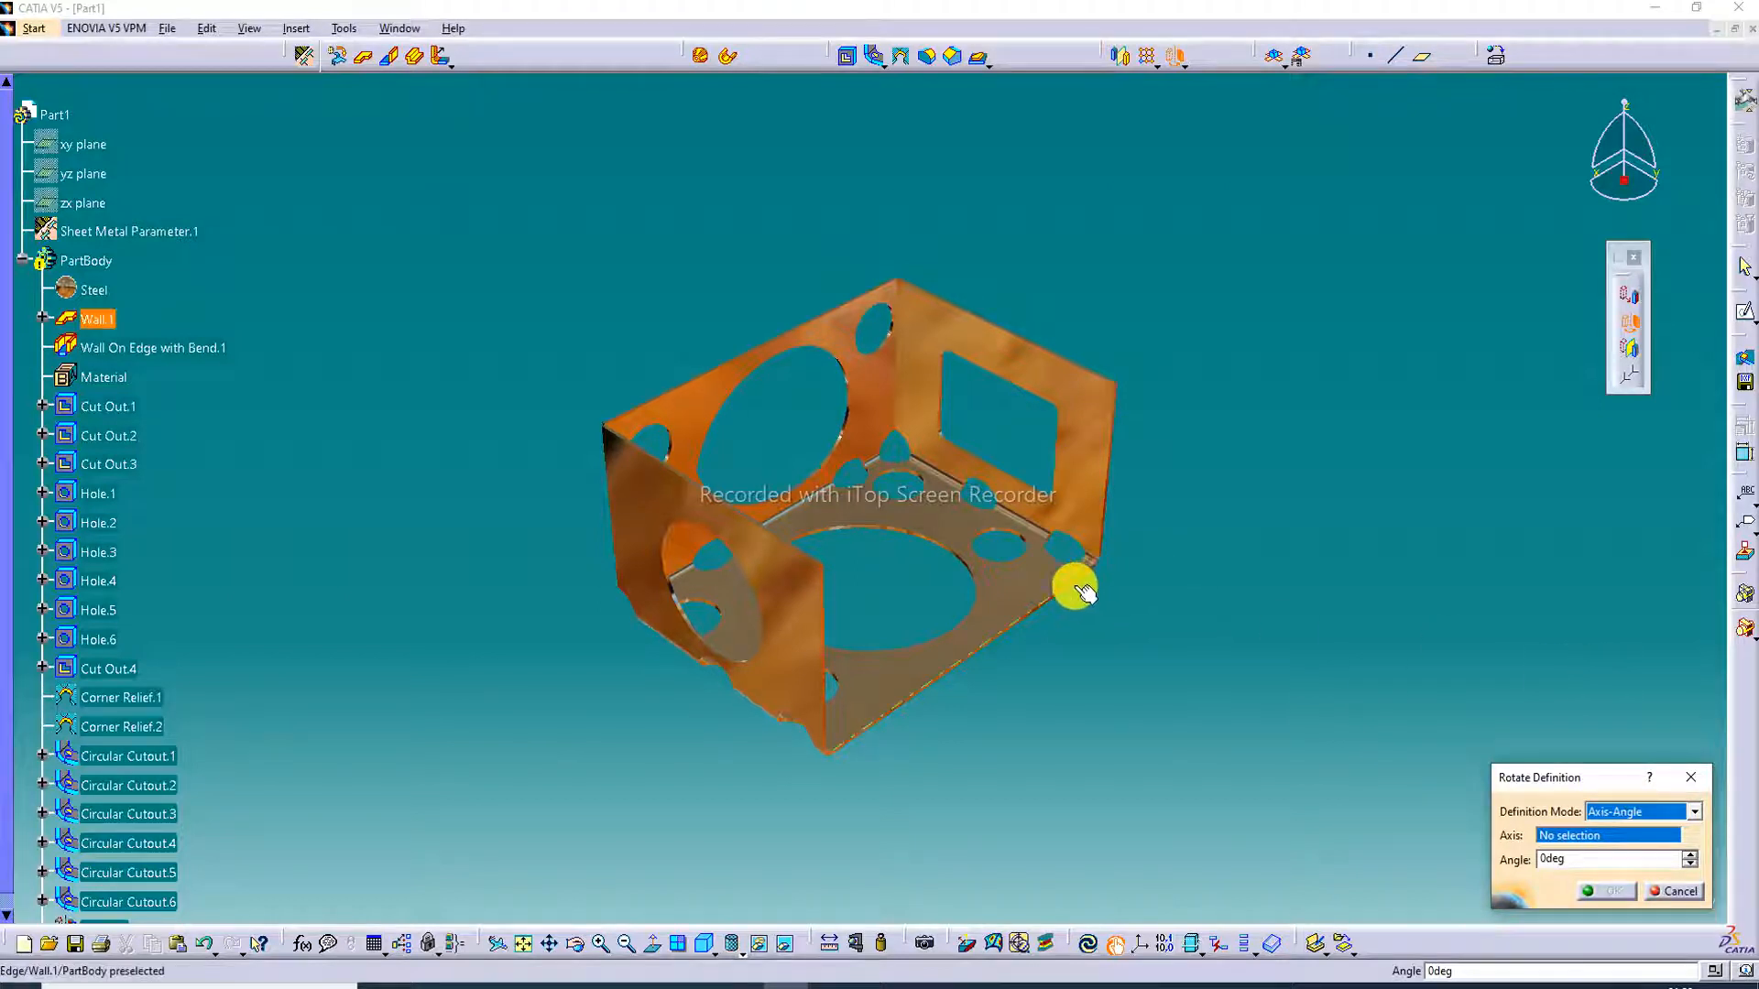
click(1061, 352)
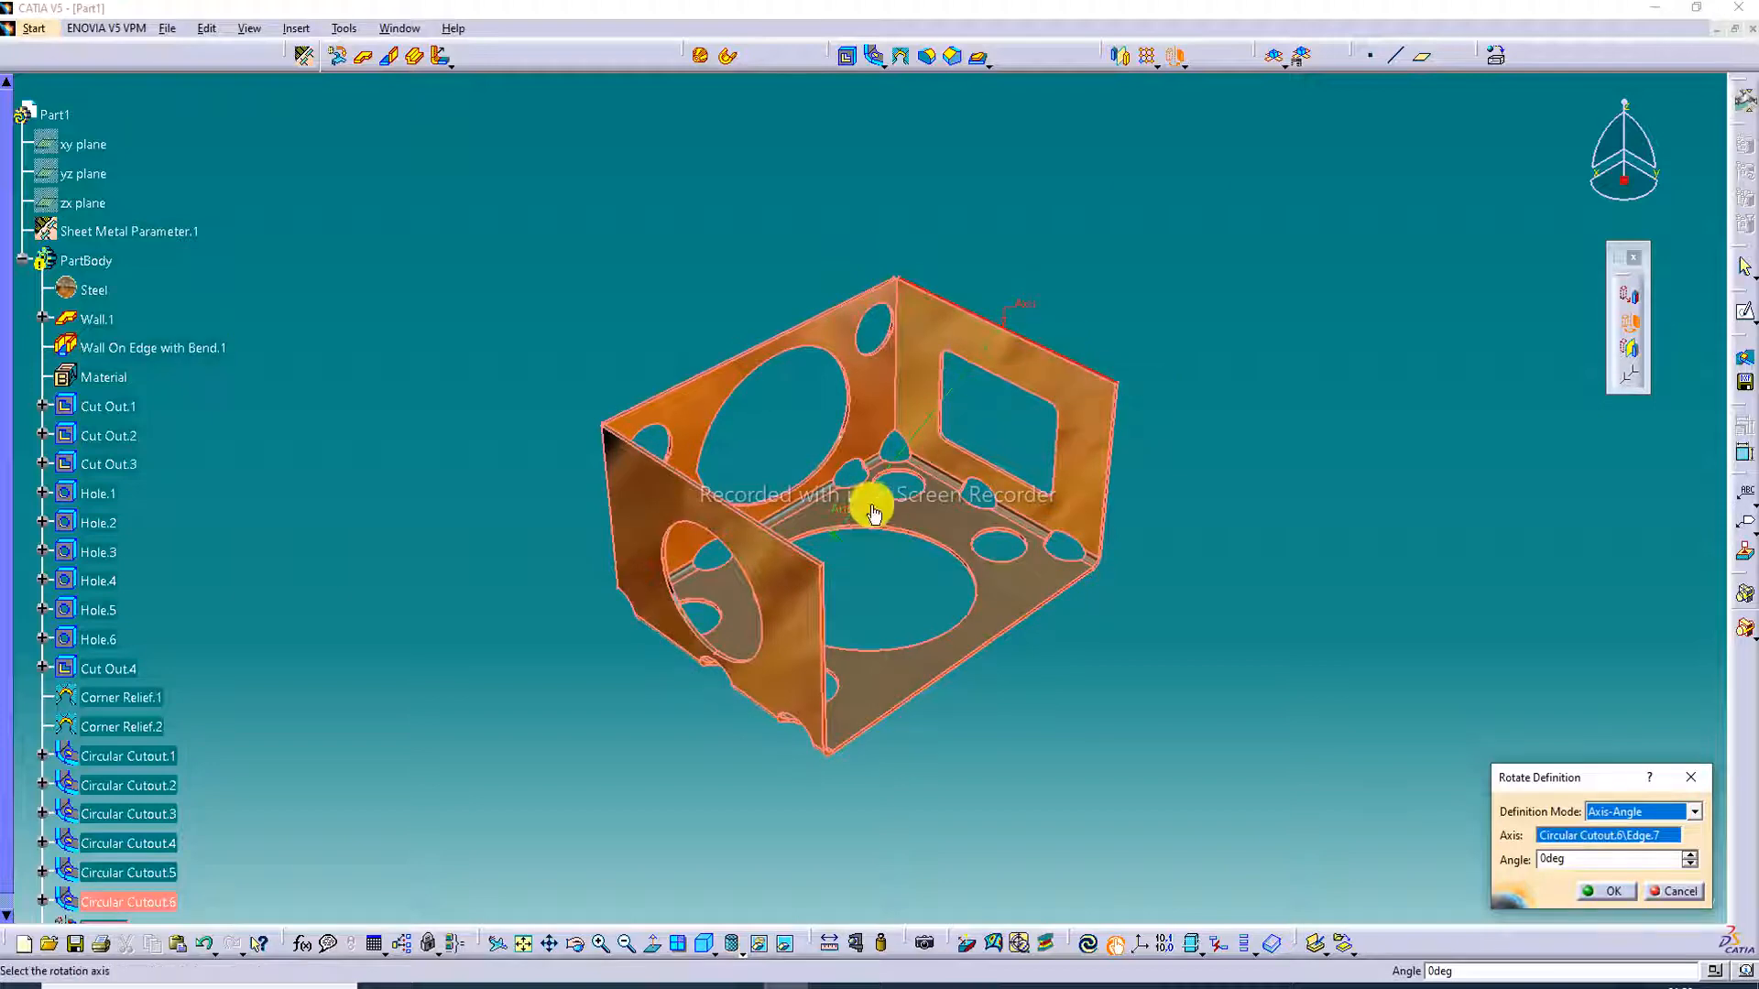
drag(863, 513, 855, 420)
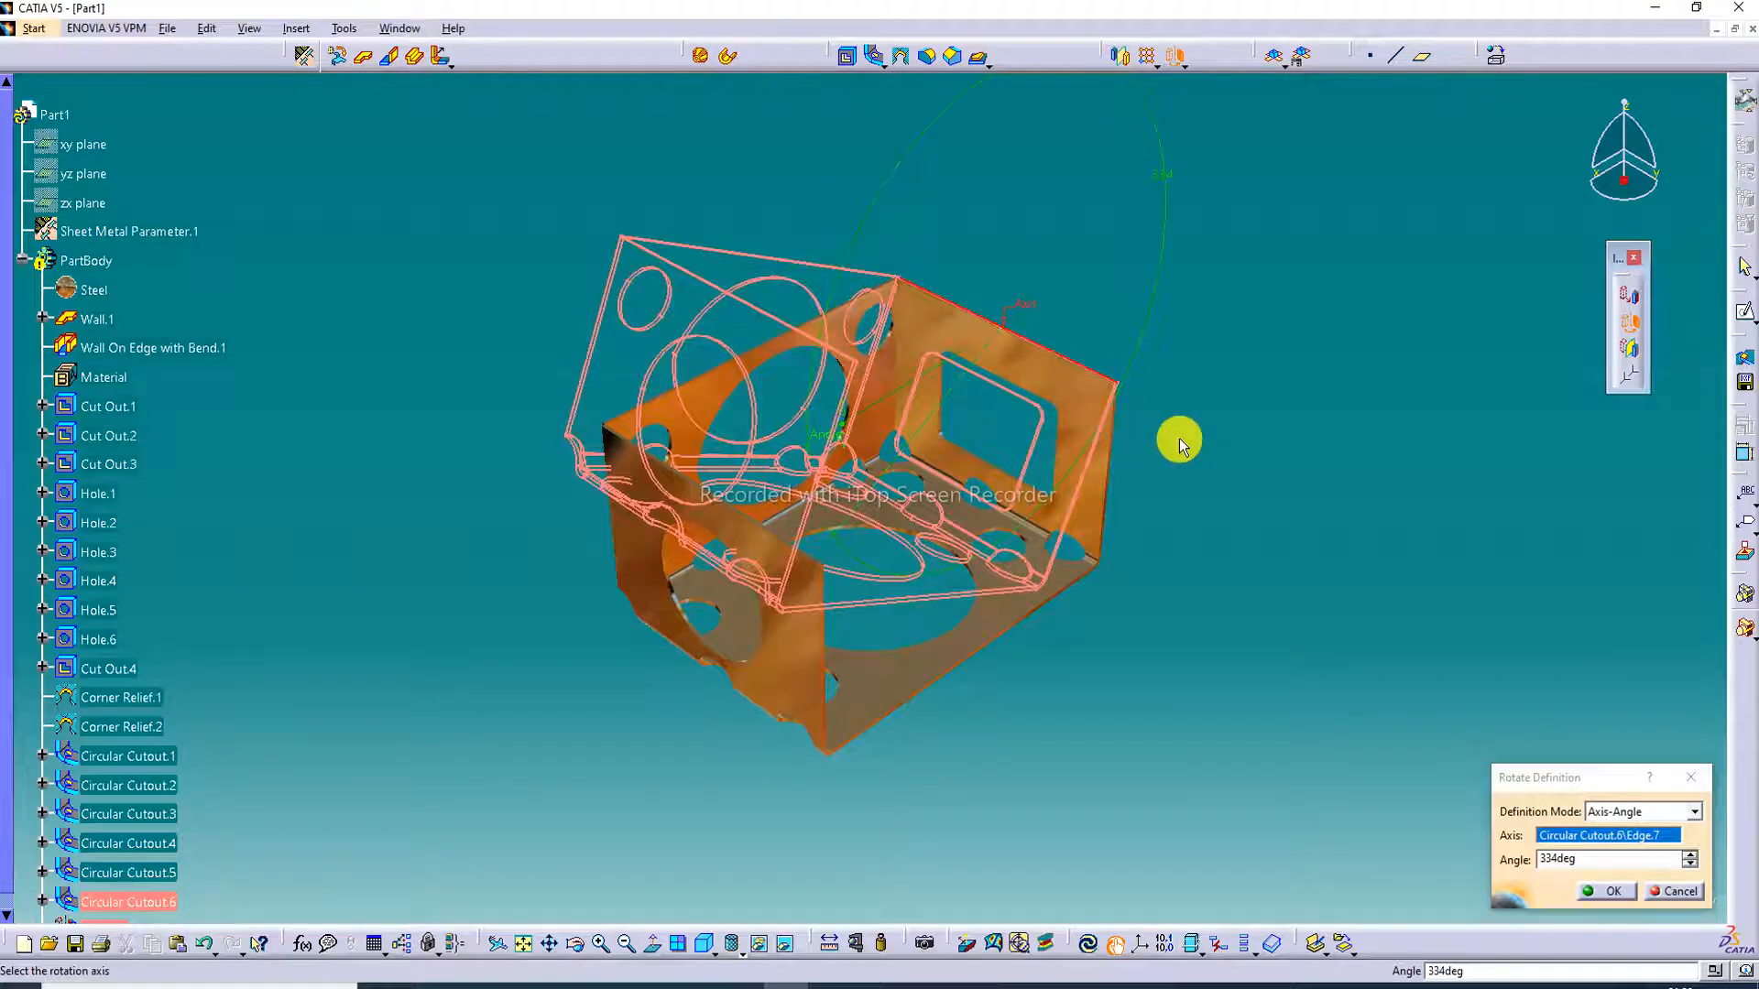
click(1619, 893)
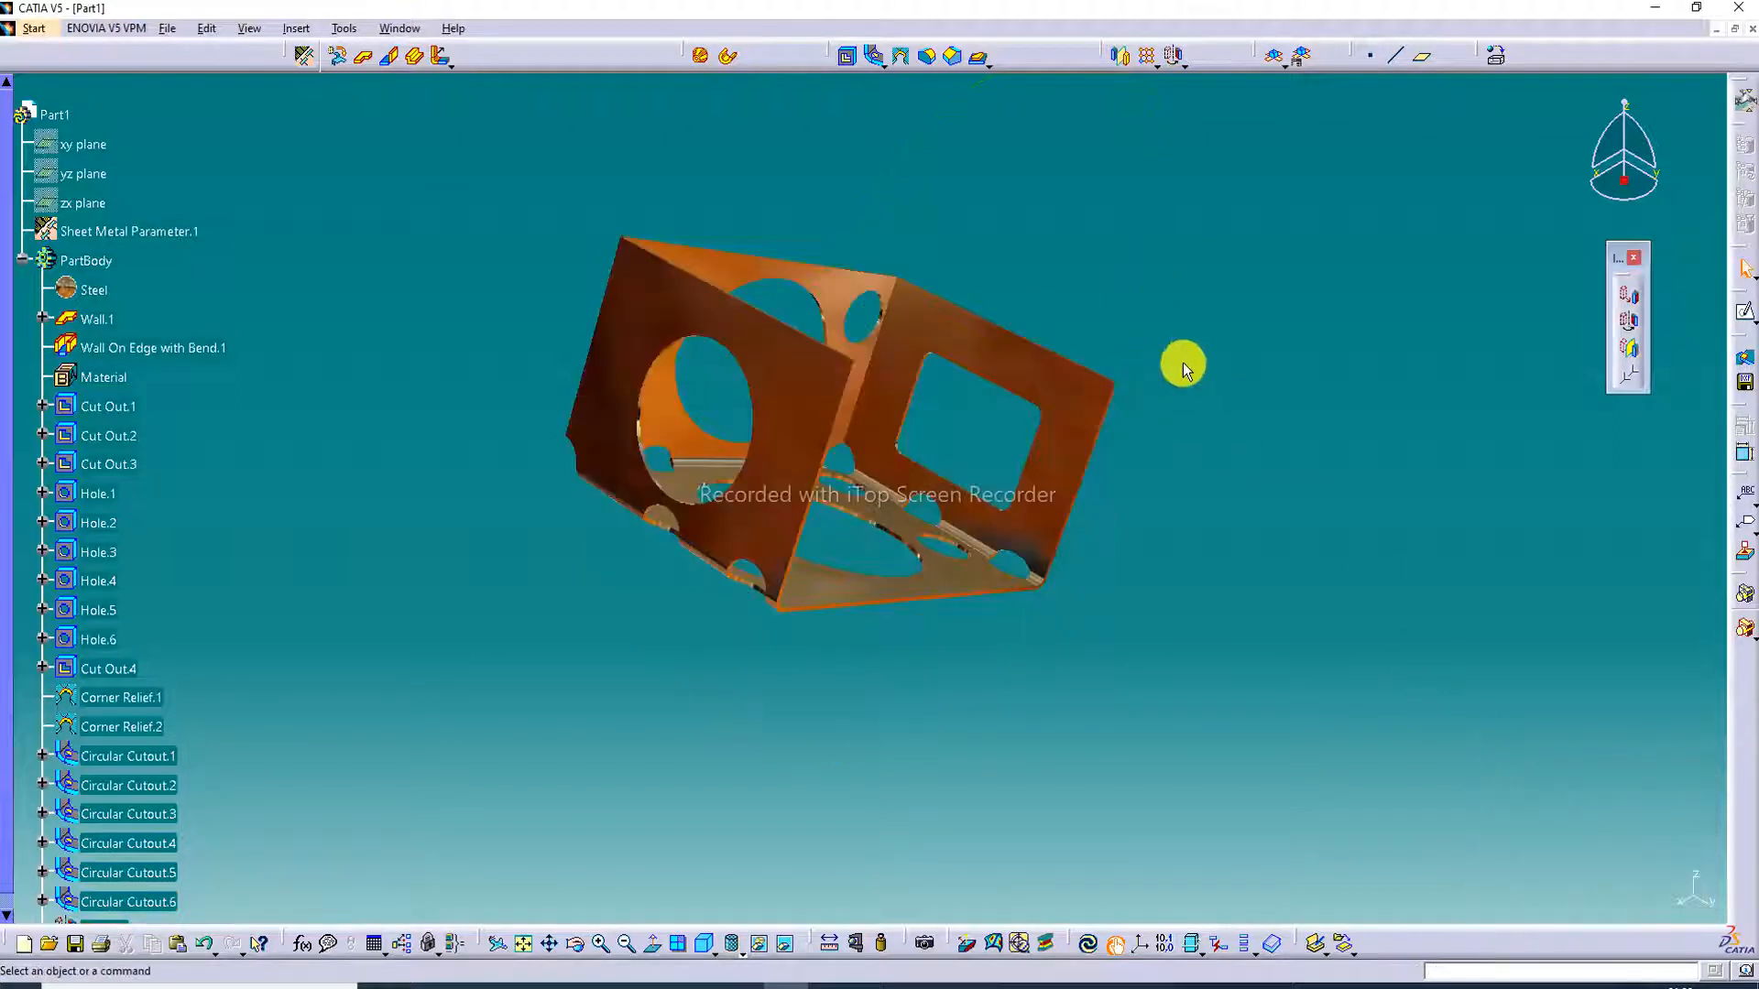
Rotate the part in Axis-Two Elements mode about the rectangular-cutout wall's upper edge, using its outer and inner upper corner vertices as first and second elements.
click(1633, 320)
click(942, 540)
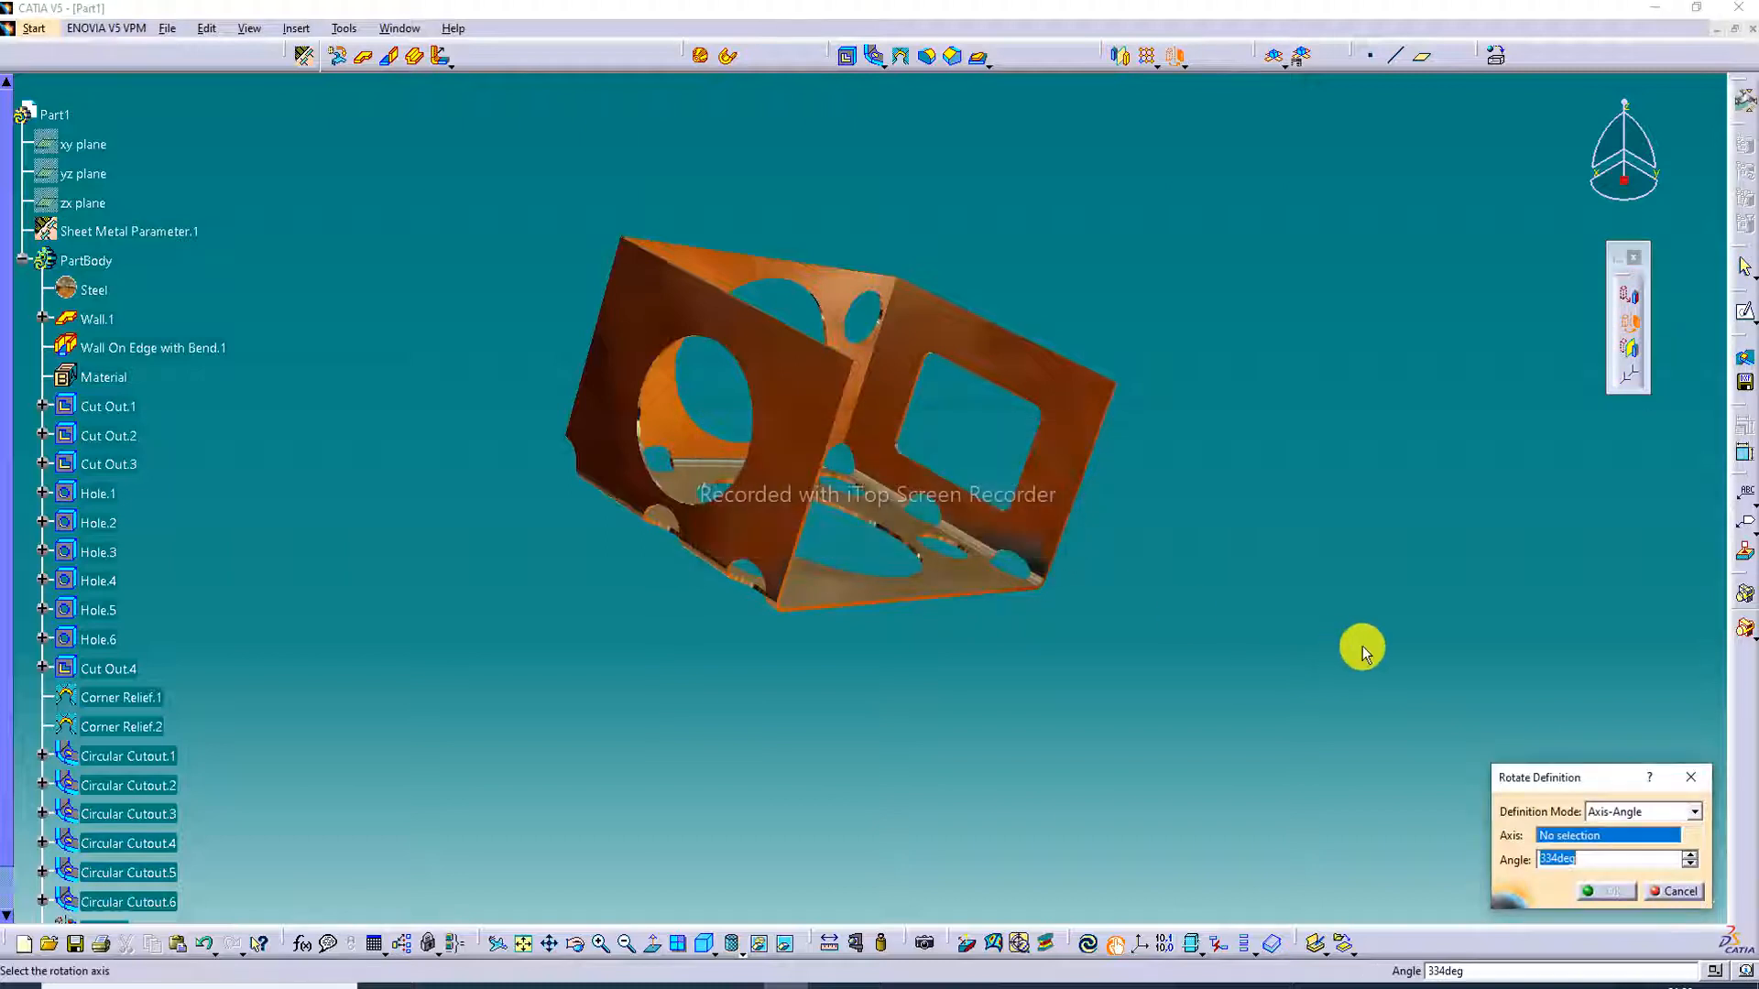
click(1625, 820)
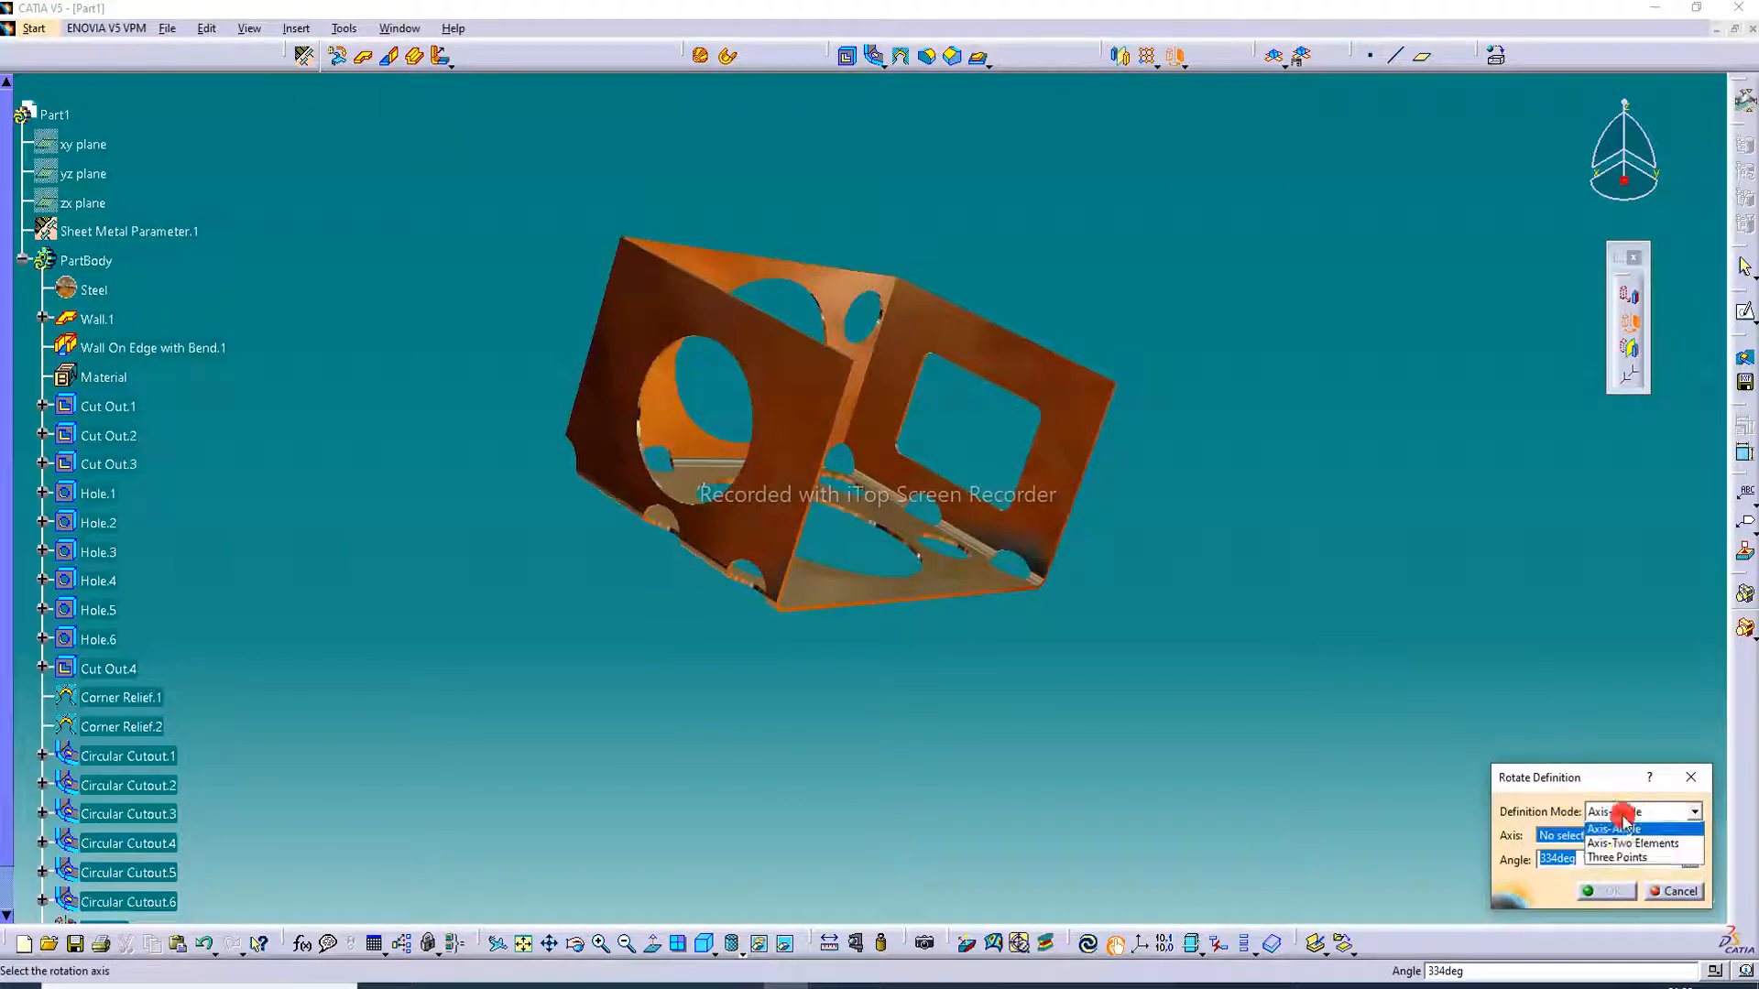
click(1615, 844)
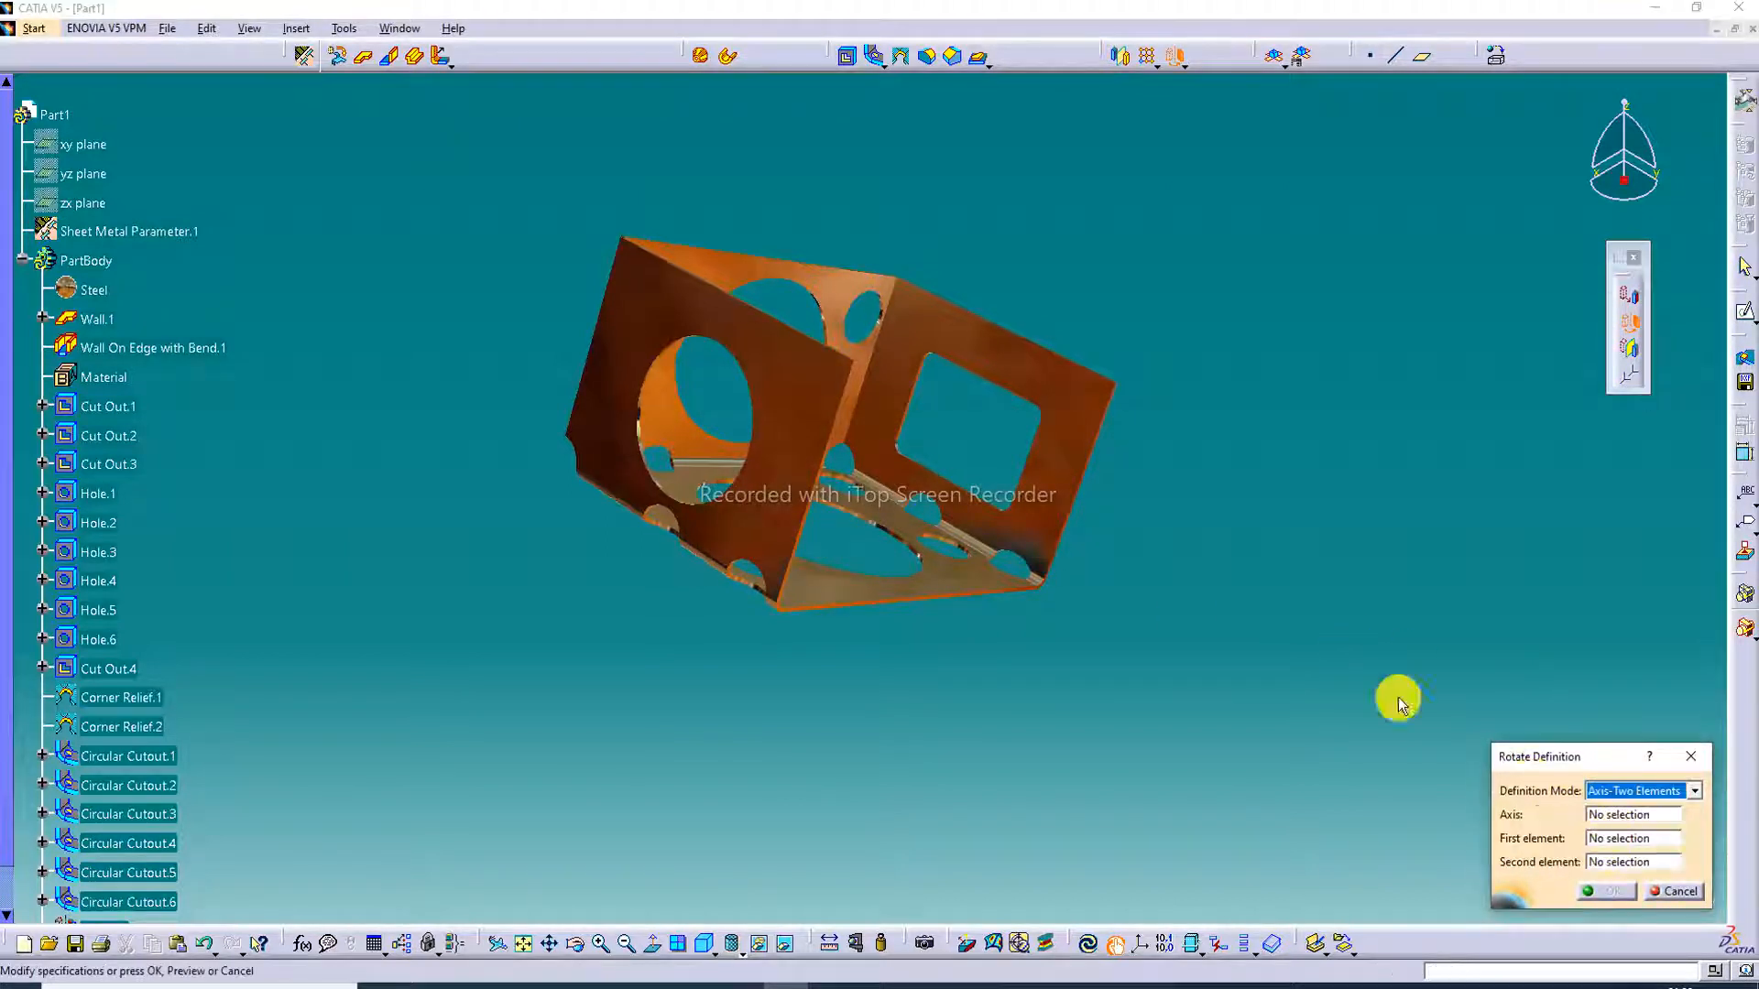
click(1605, 817)
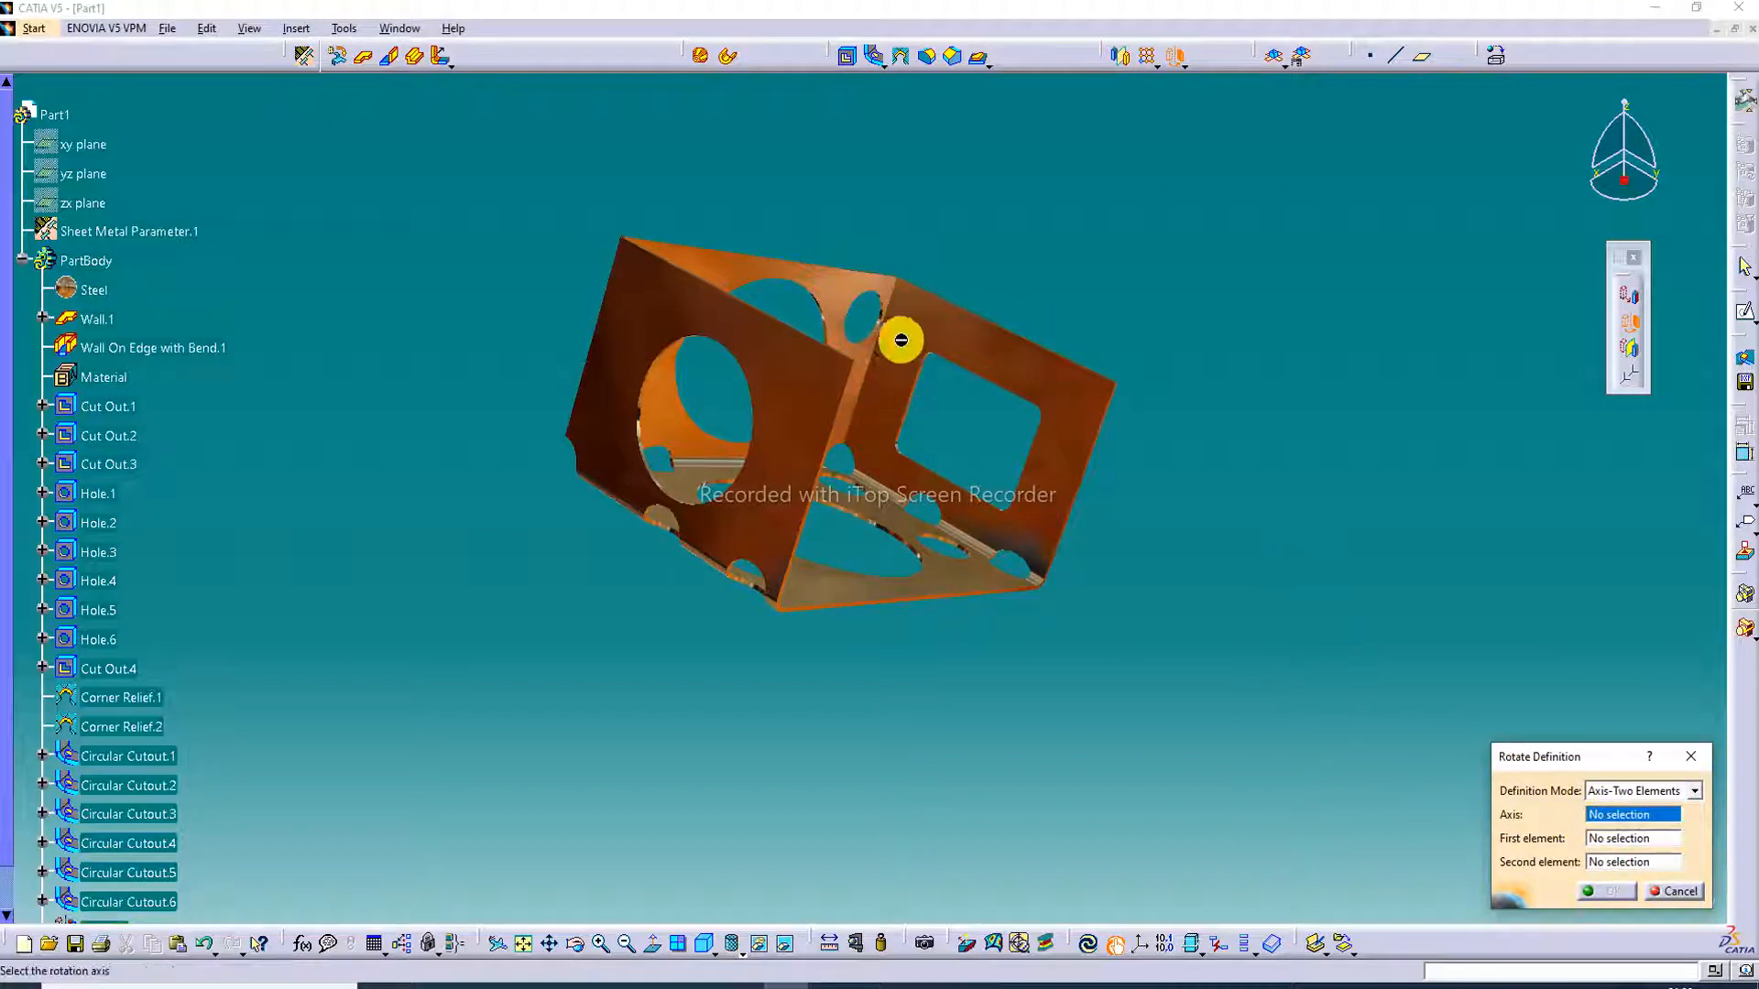
click(1008, 331)
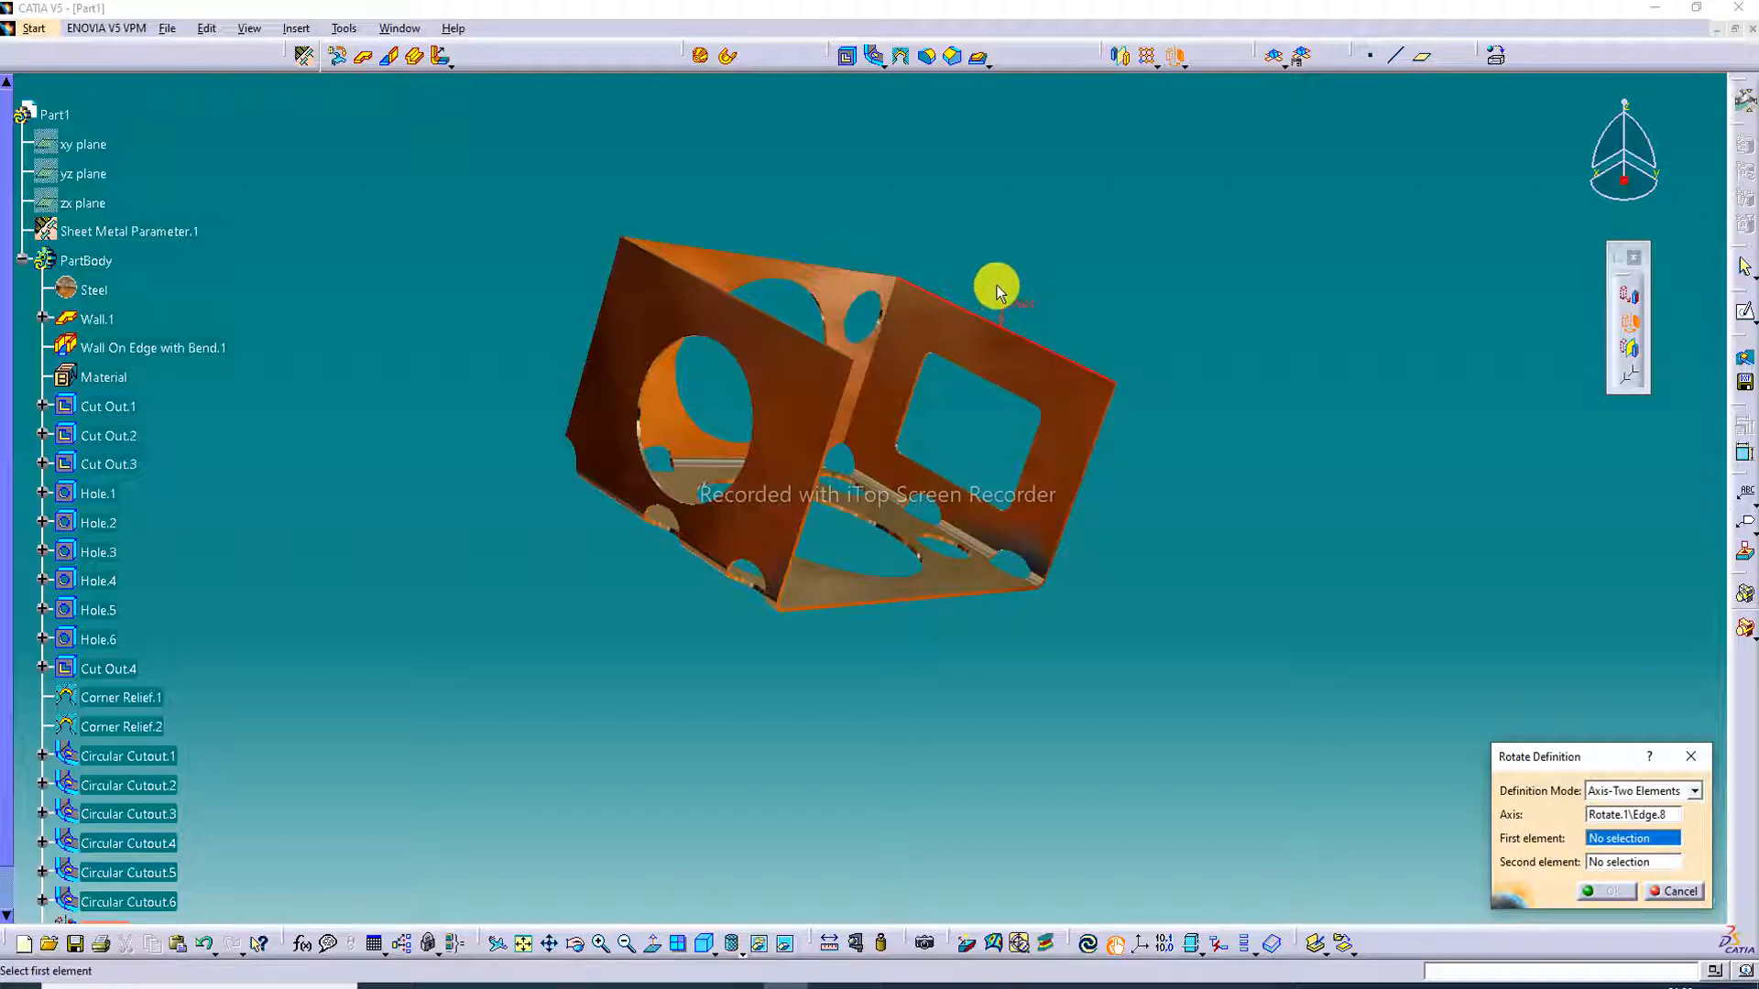
click(574, 943)
drag(1191, 238, 1125, 386)
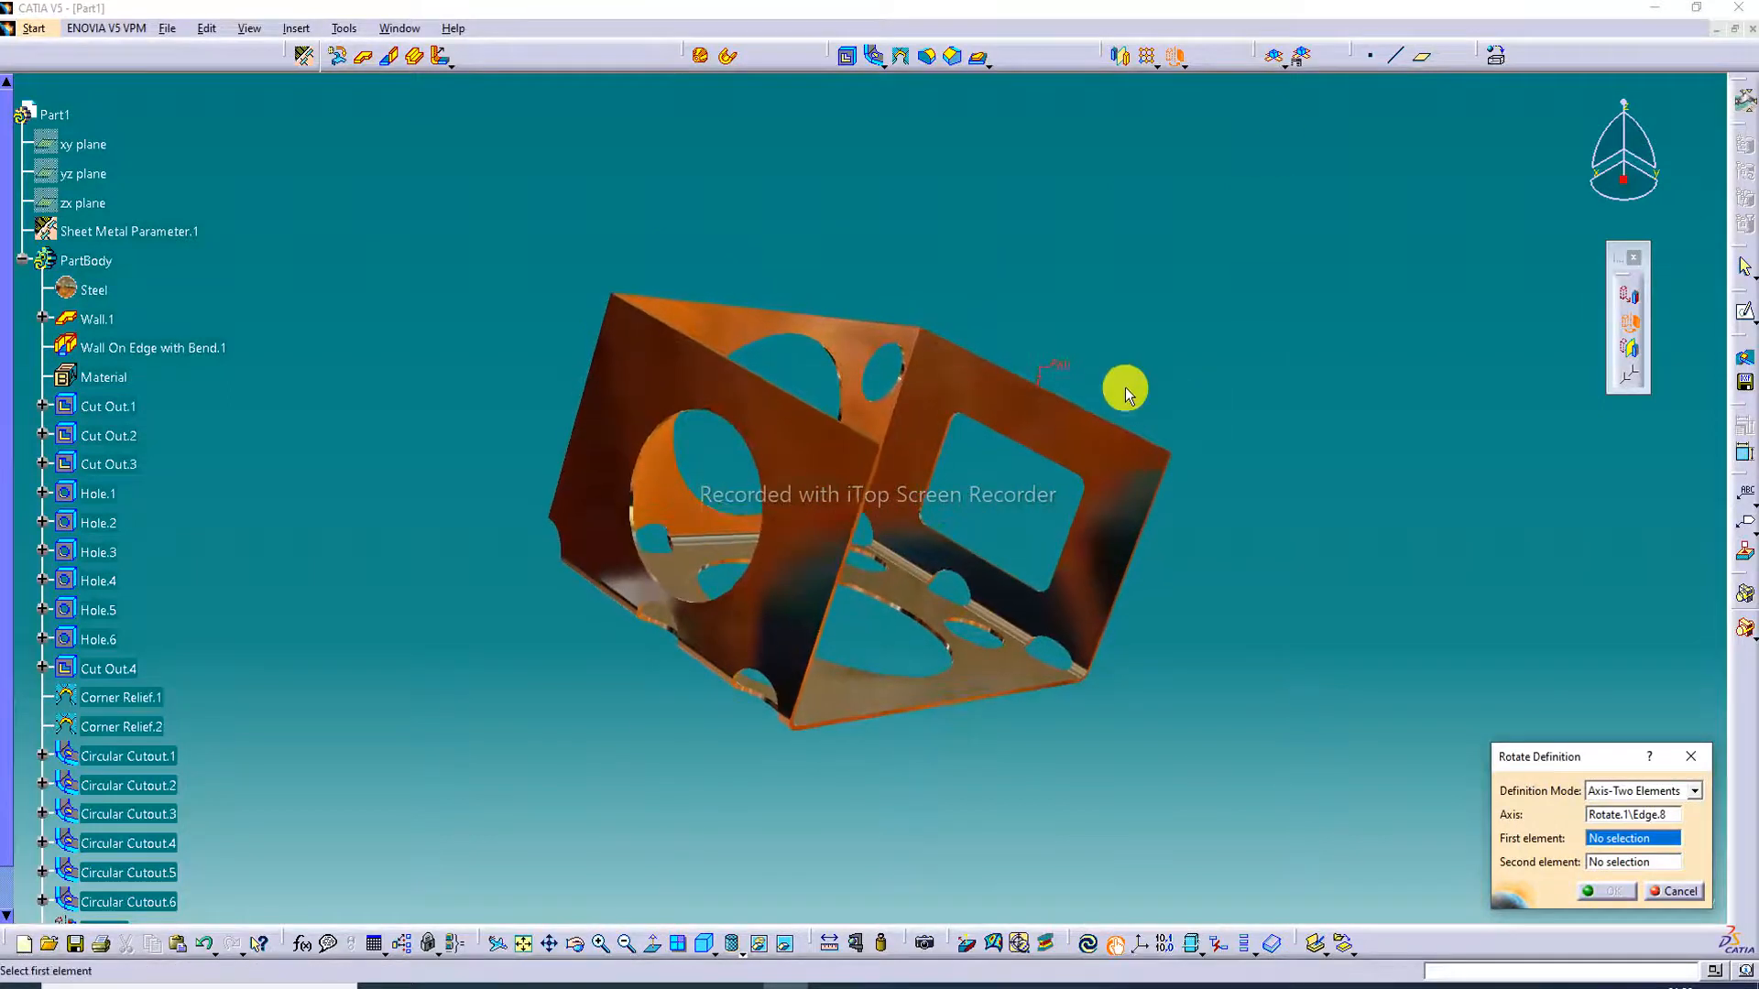
click(1176, 461)
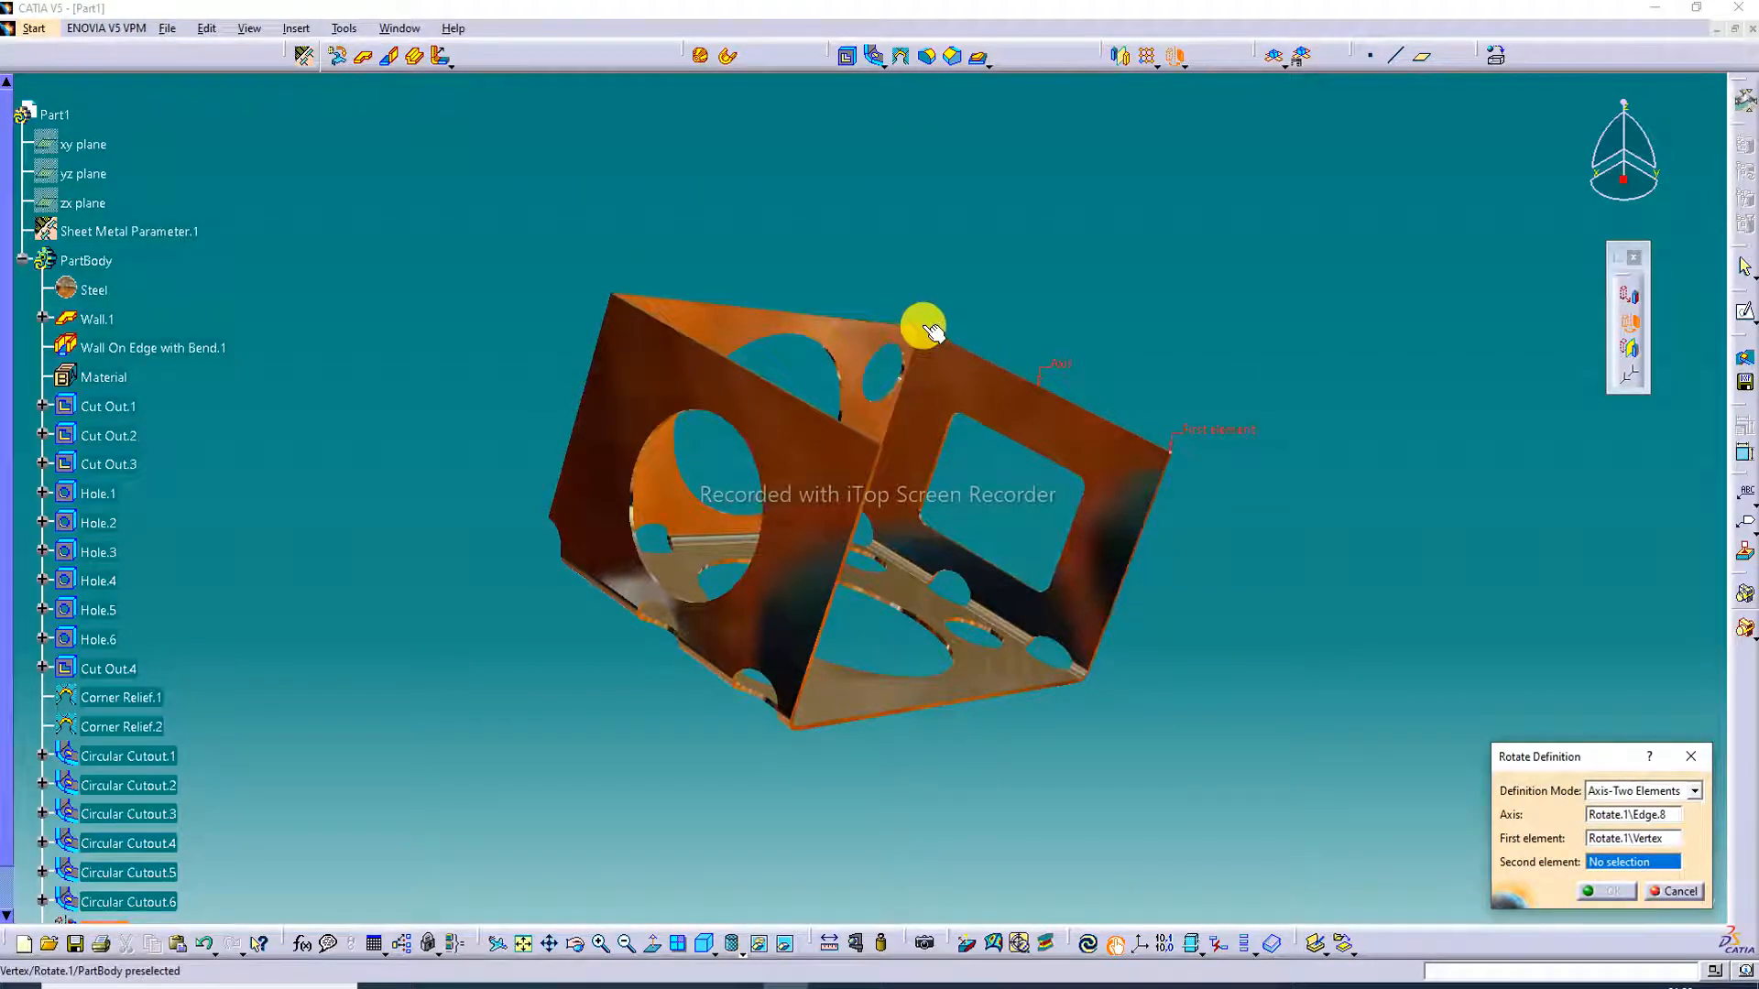
click(923, 326)
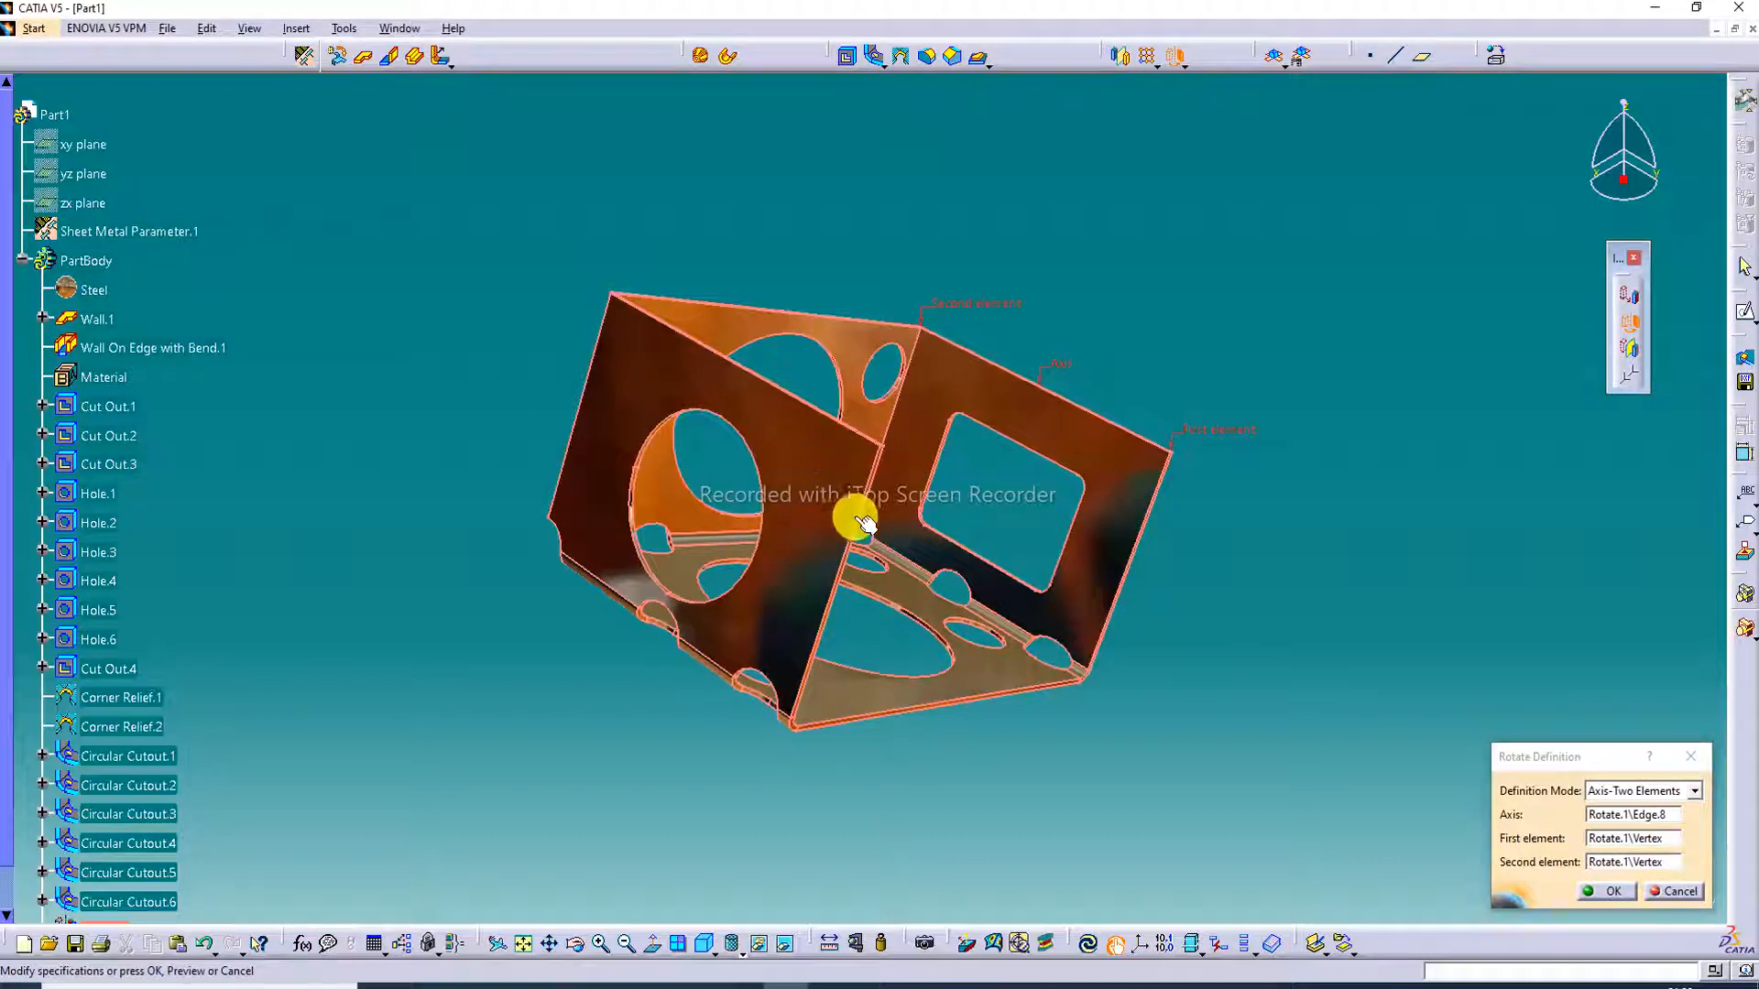
click(1609, 891)
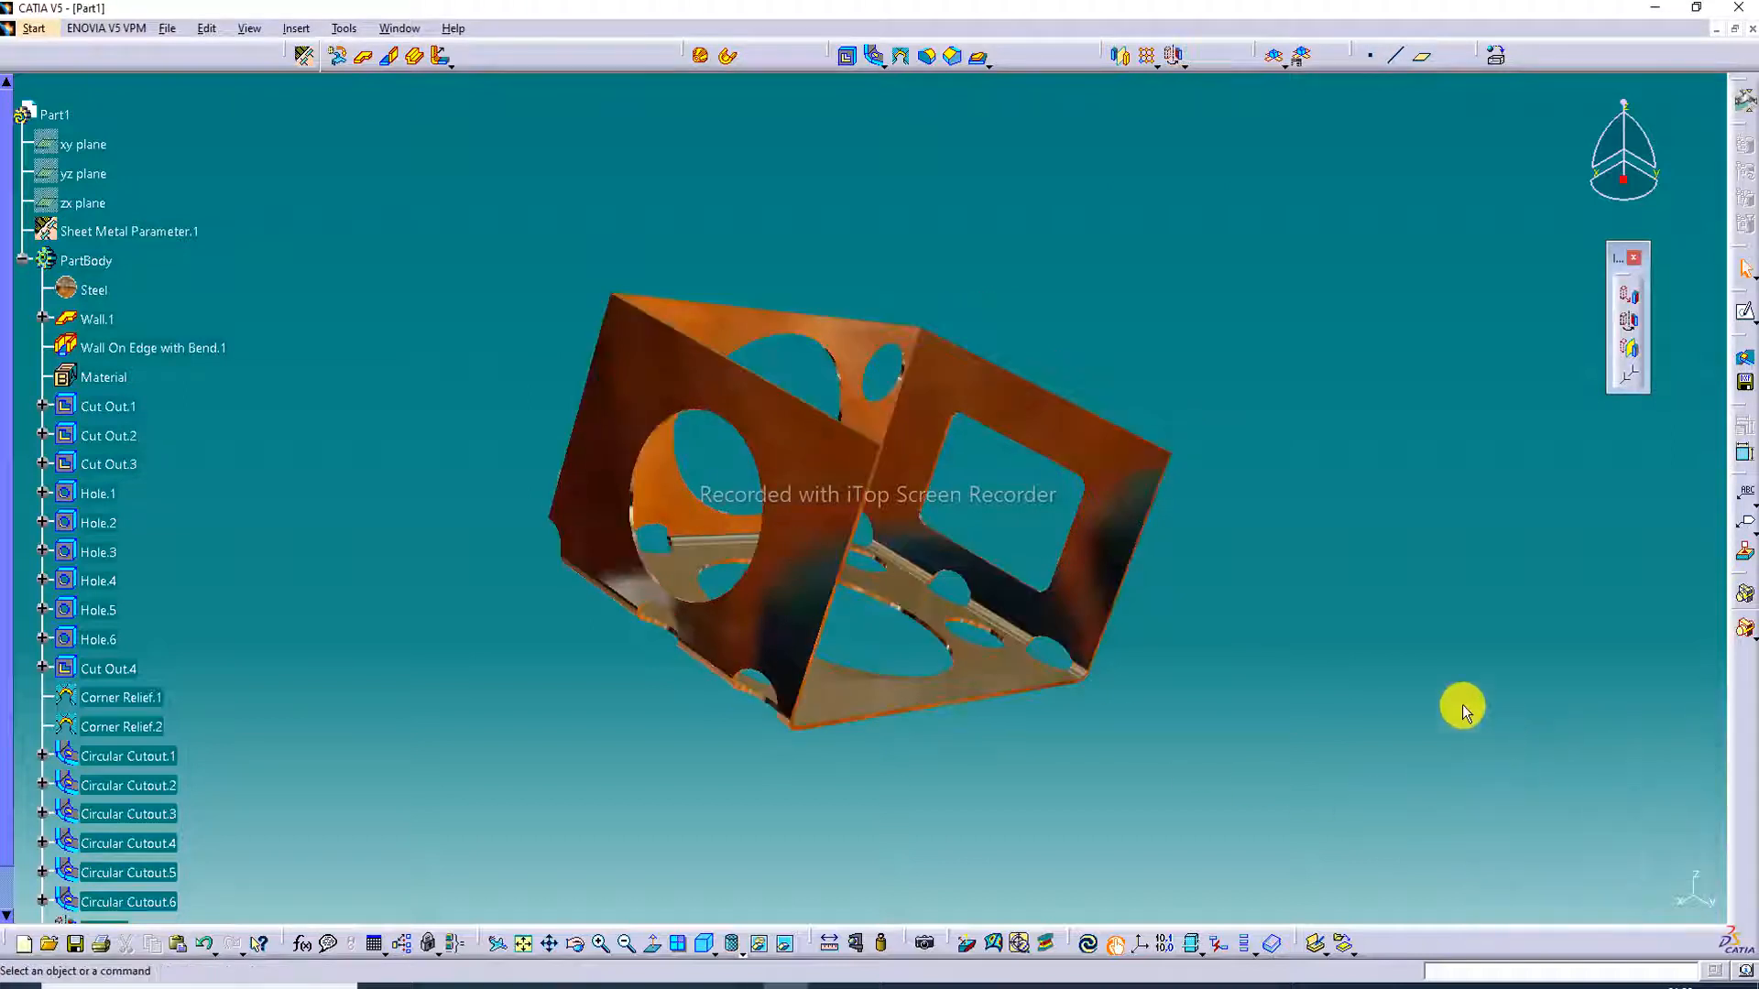
Rotate the part about the base wall's open front edge, using the rectangular-cutout wall's outer and inner upper vertices as first and second elements.
click(1628, 321)
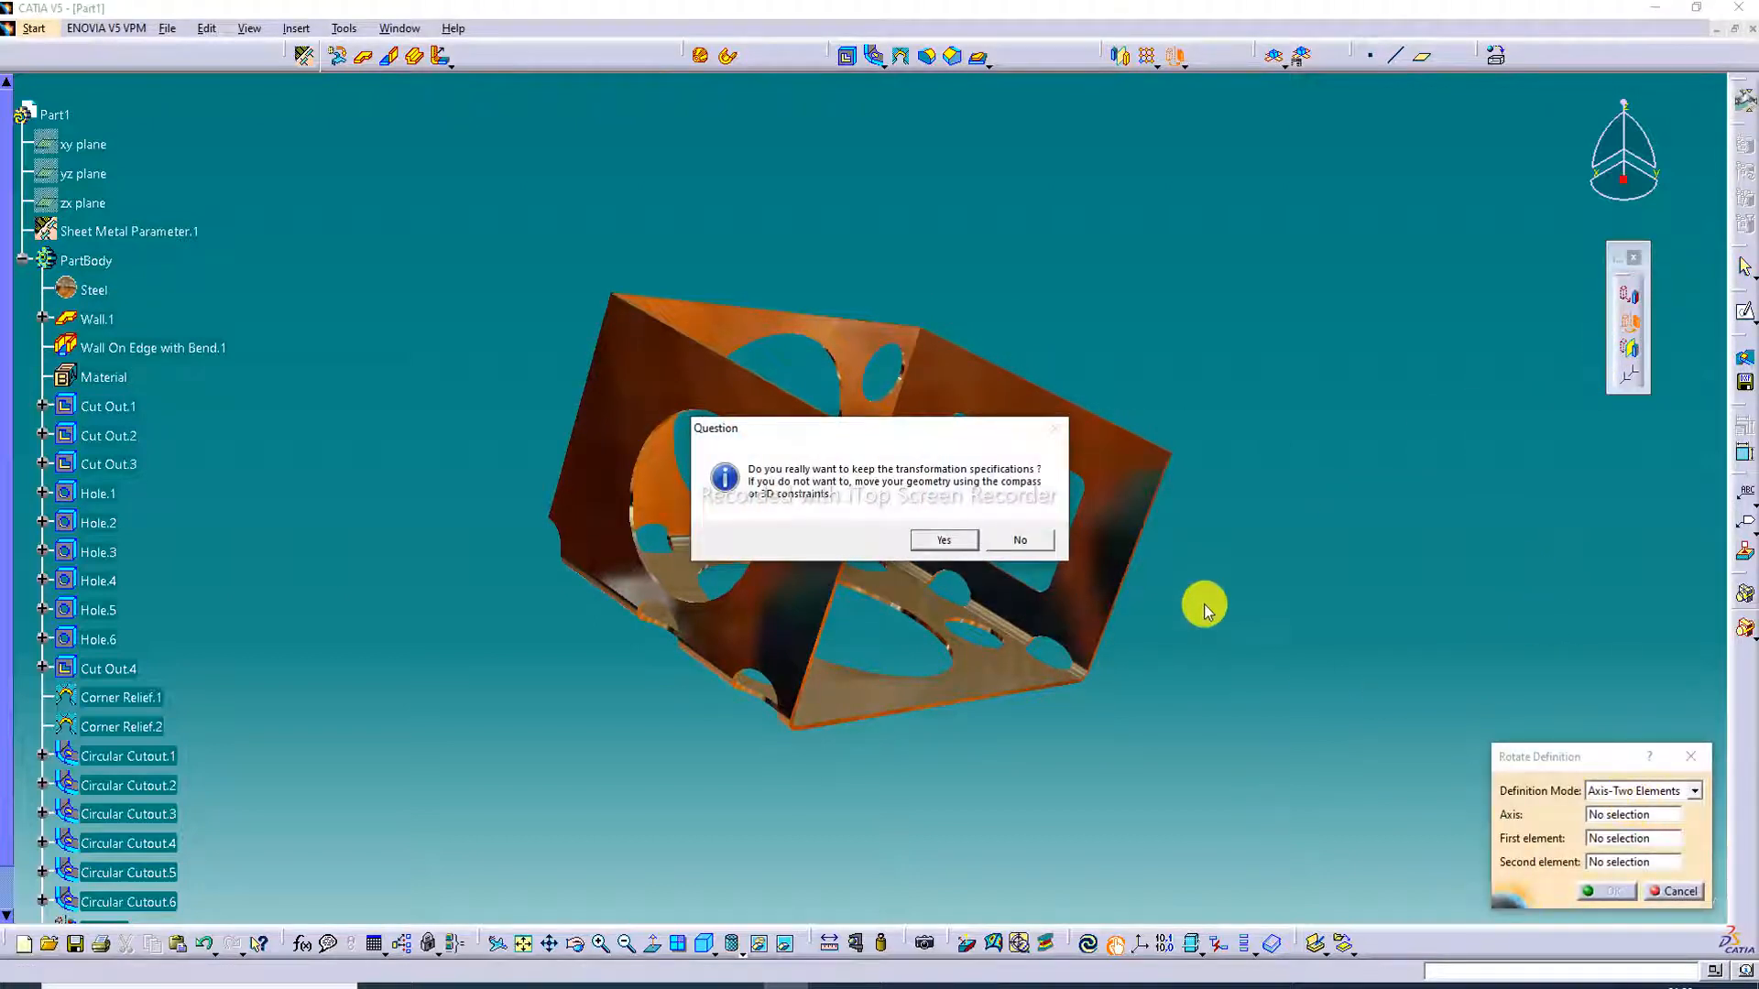
click(952, 547)
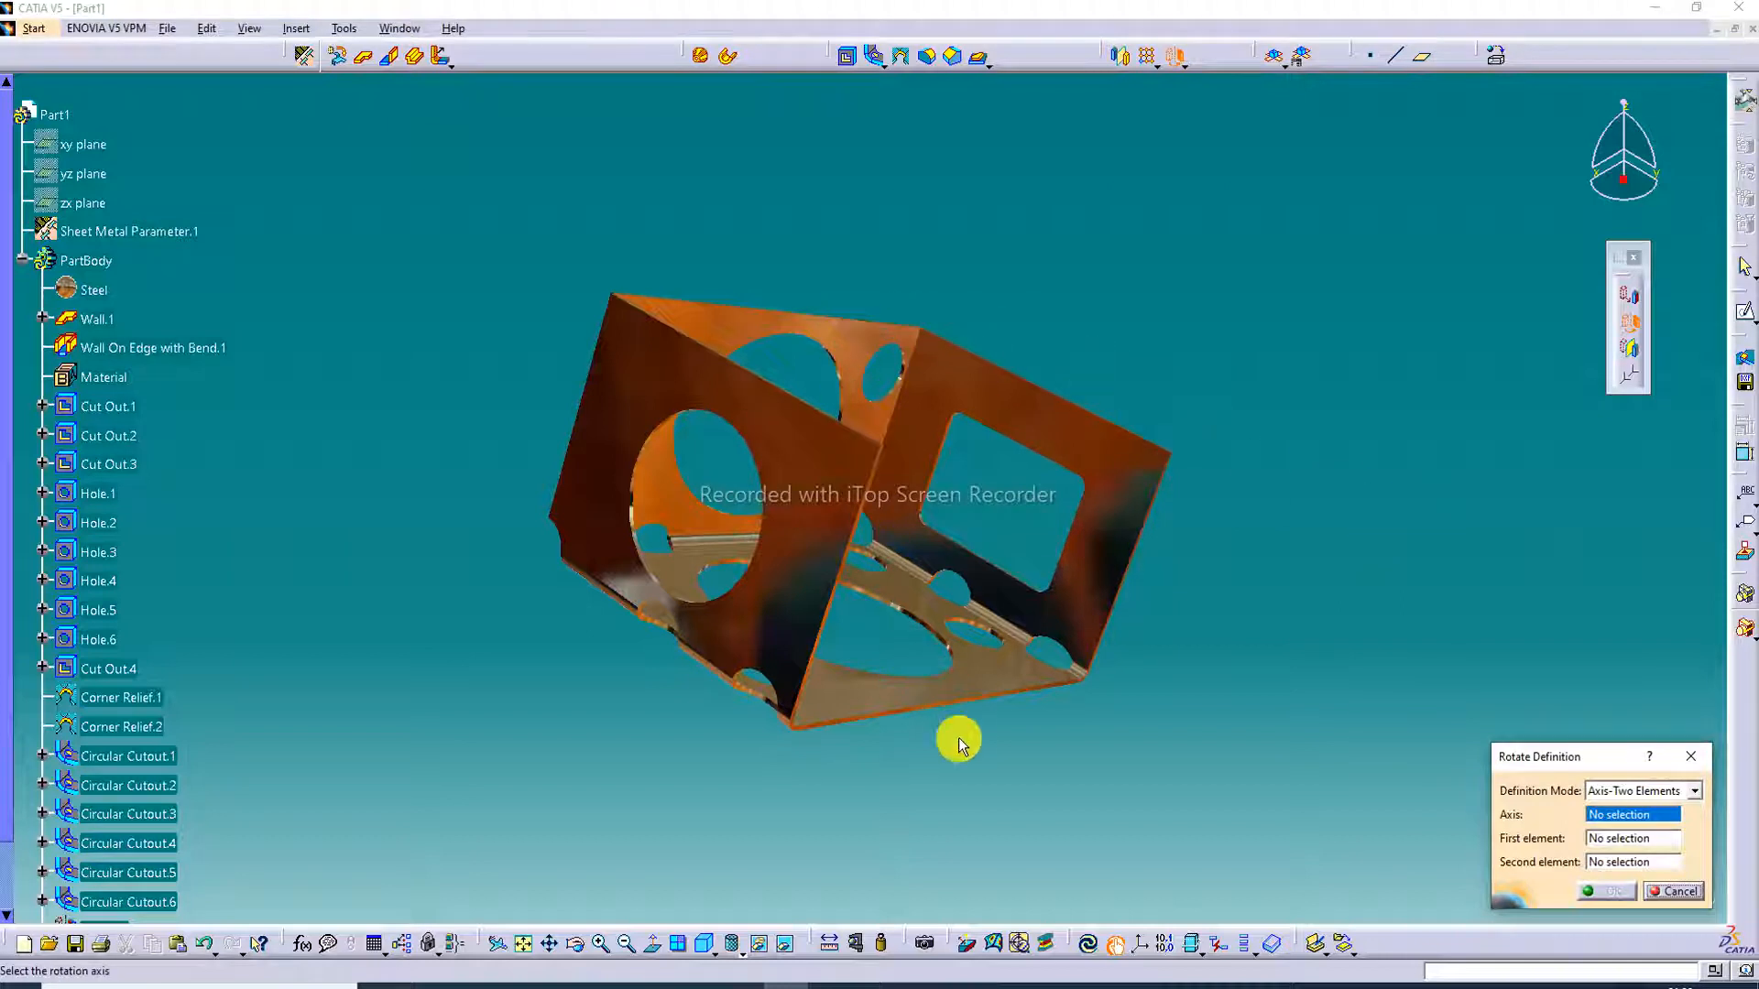
click(973, 703)
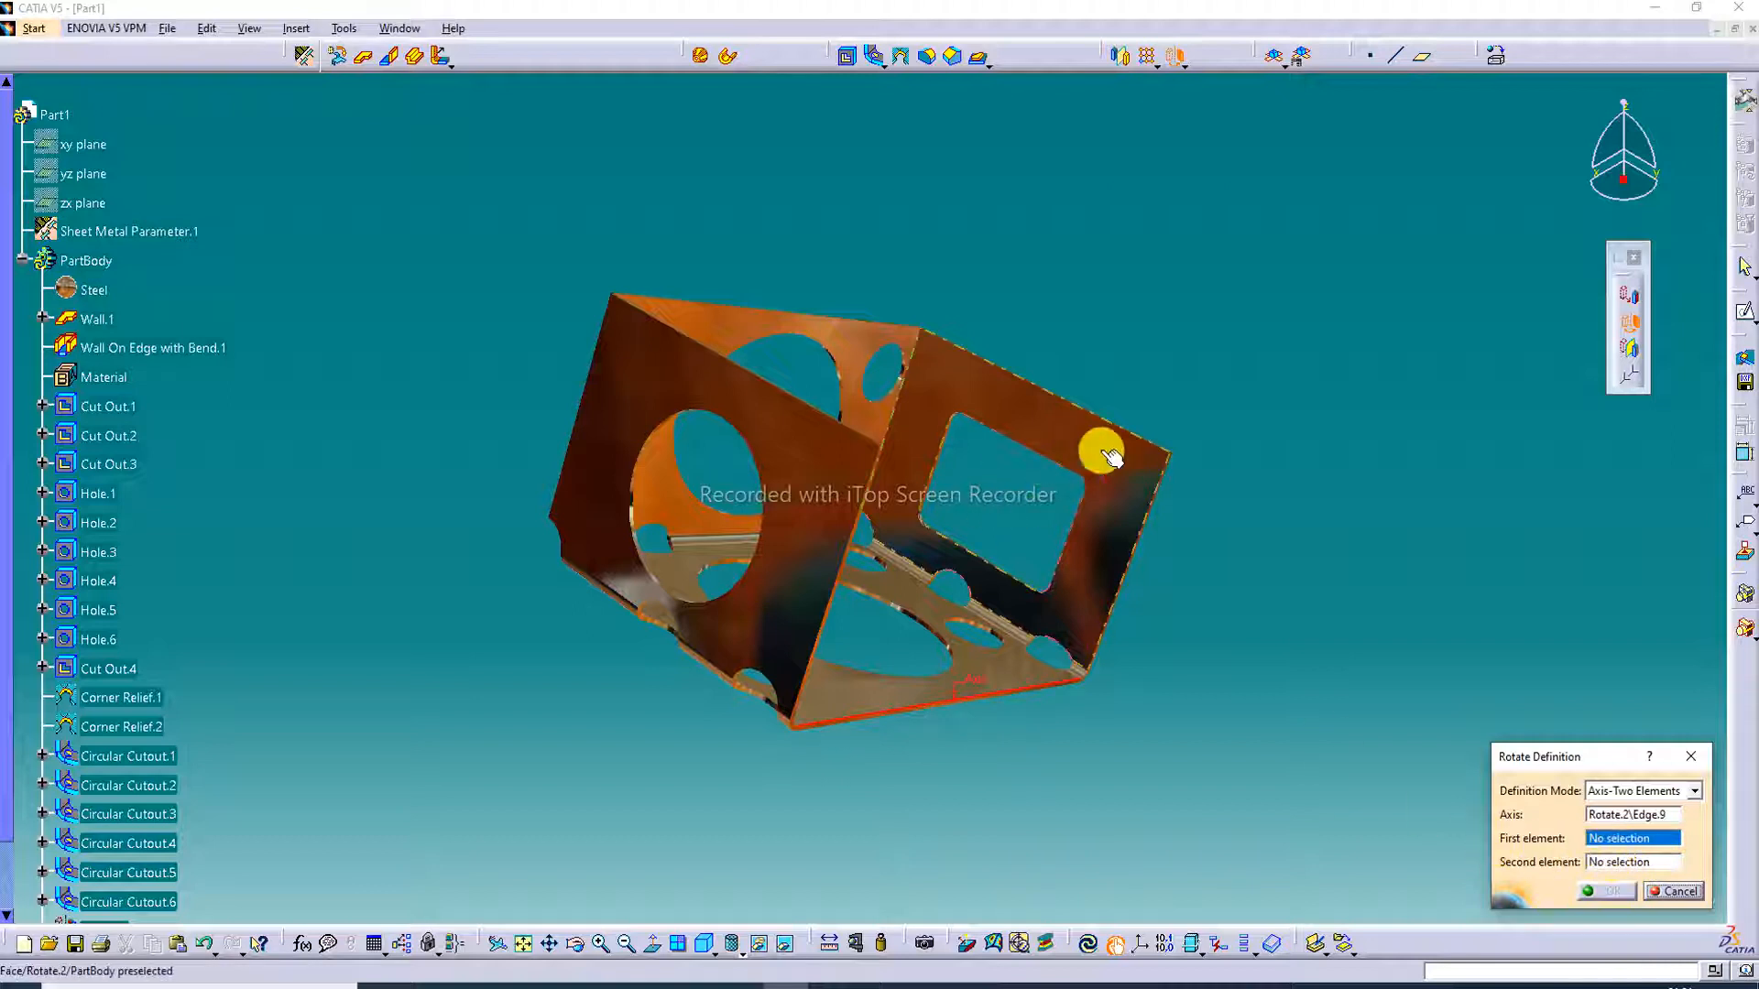
click(1172, 448)
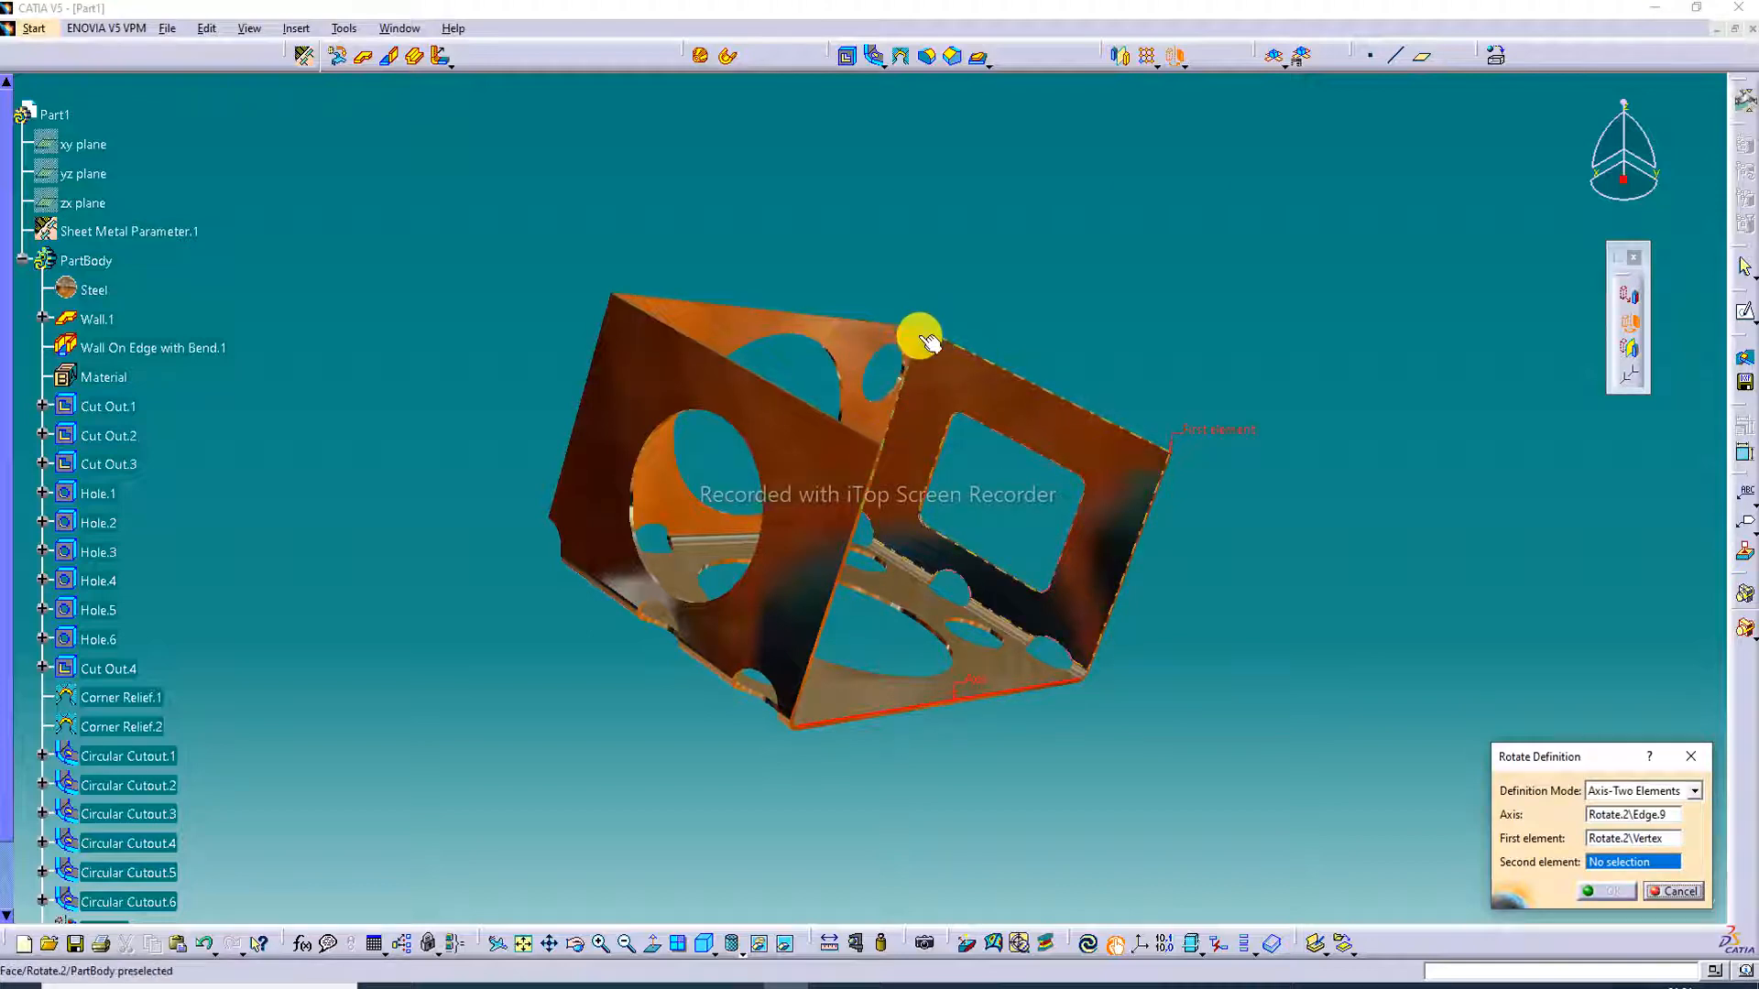
click(923, 323)
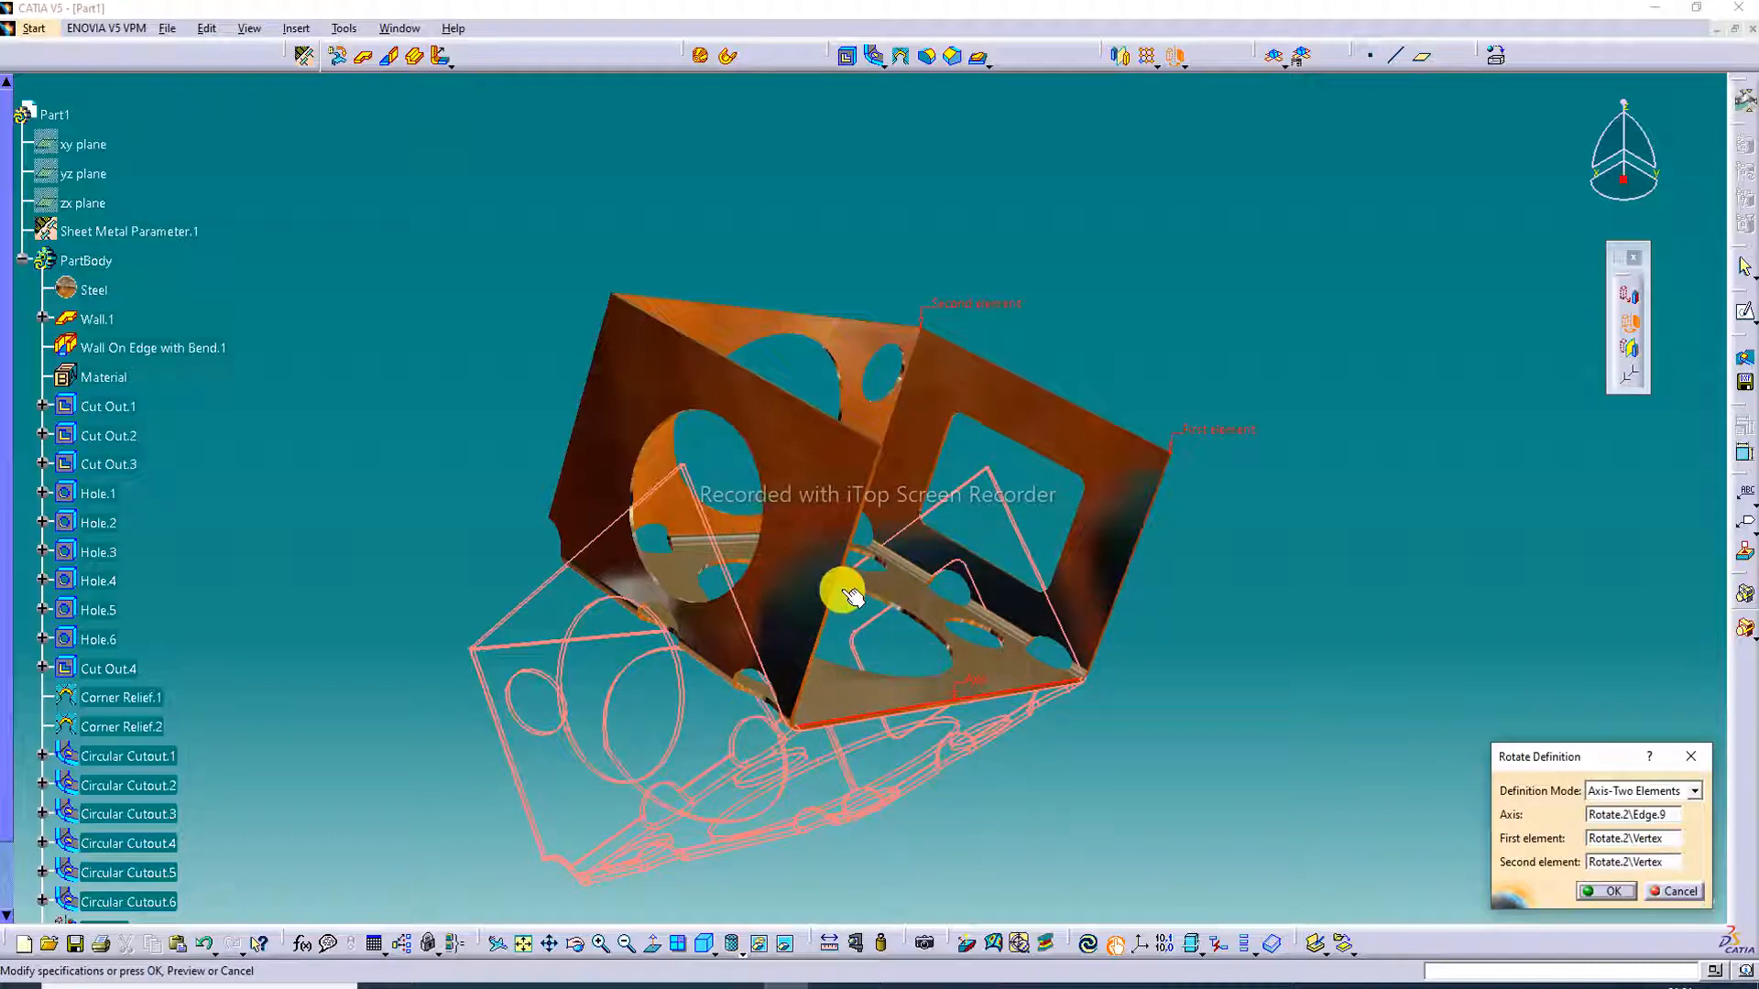
click(1621, 893)
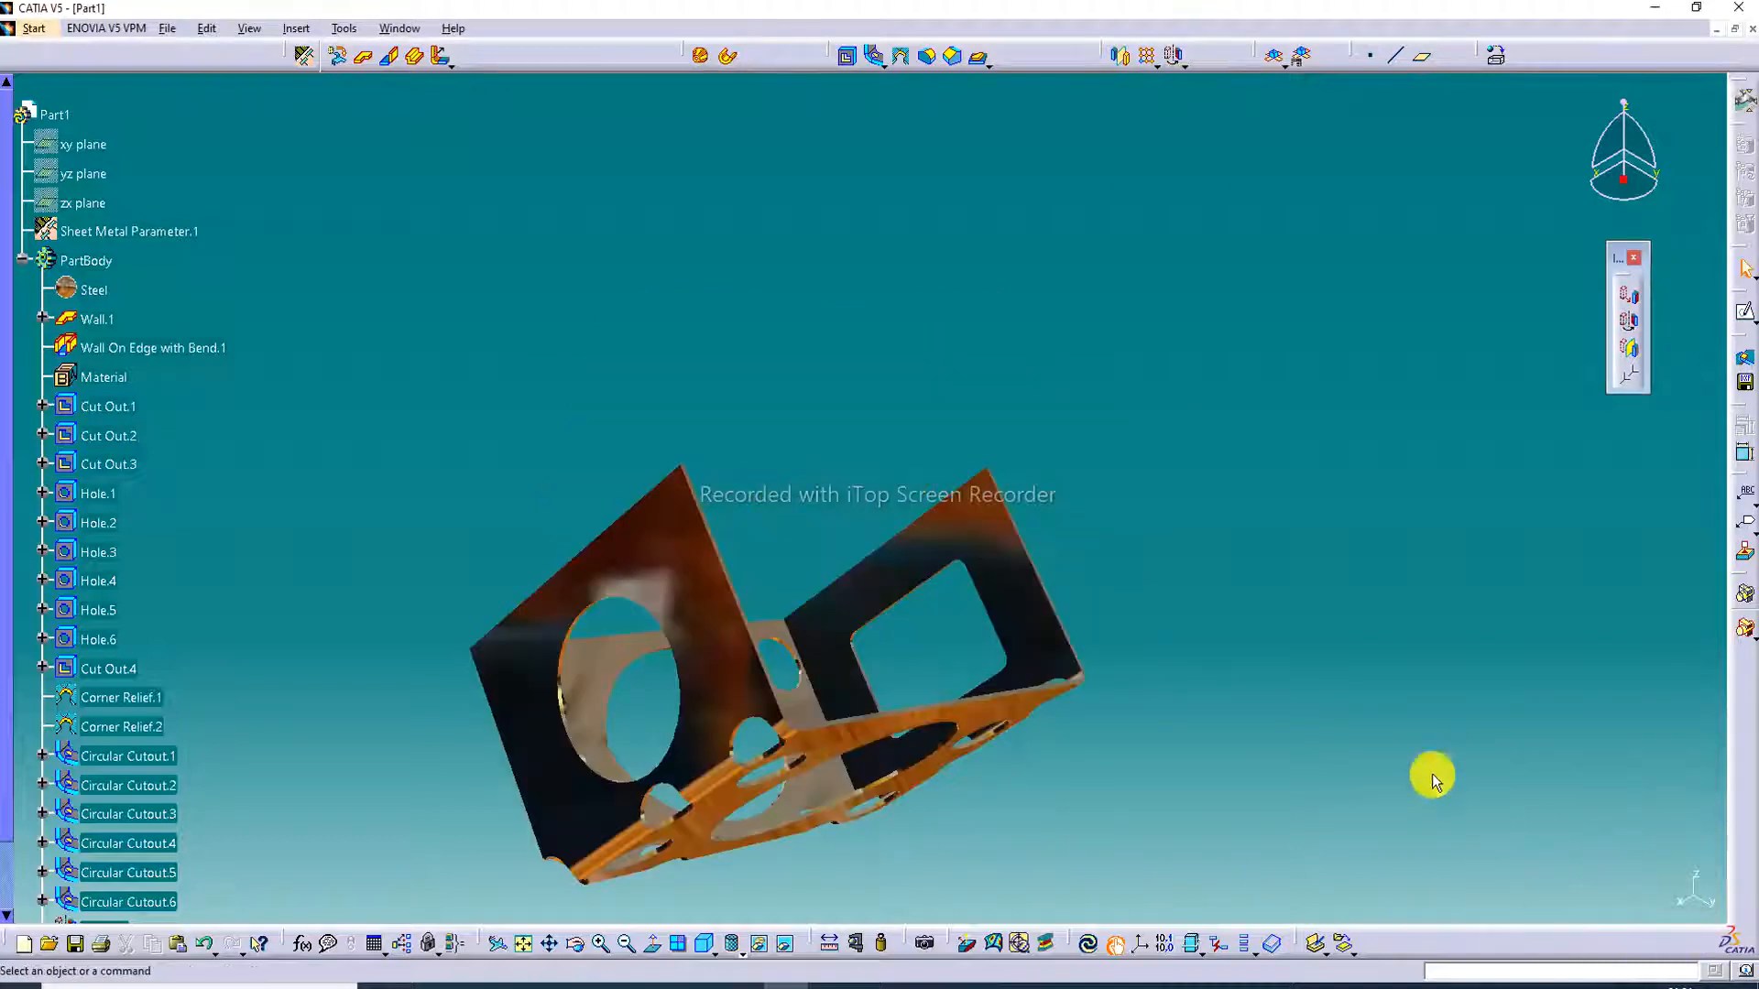
Rotate the part in Three Points mode through the rectangular-cutout wall's outer upper corner, inner upper corner and outer lower corner, keeping the transformation specifications.
middle_drag(969, 522, 1012, 400)
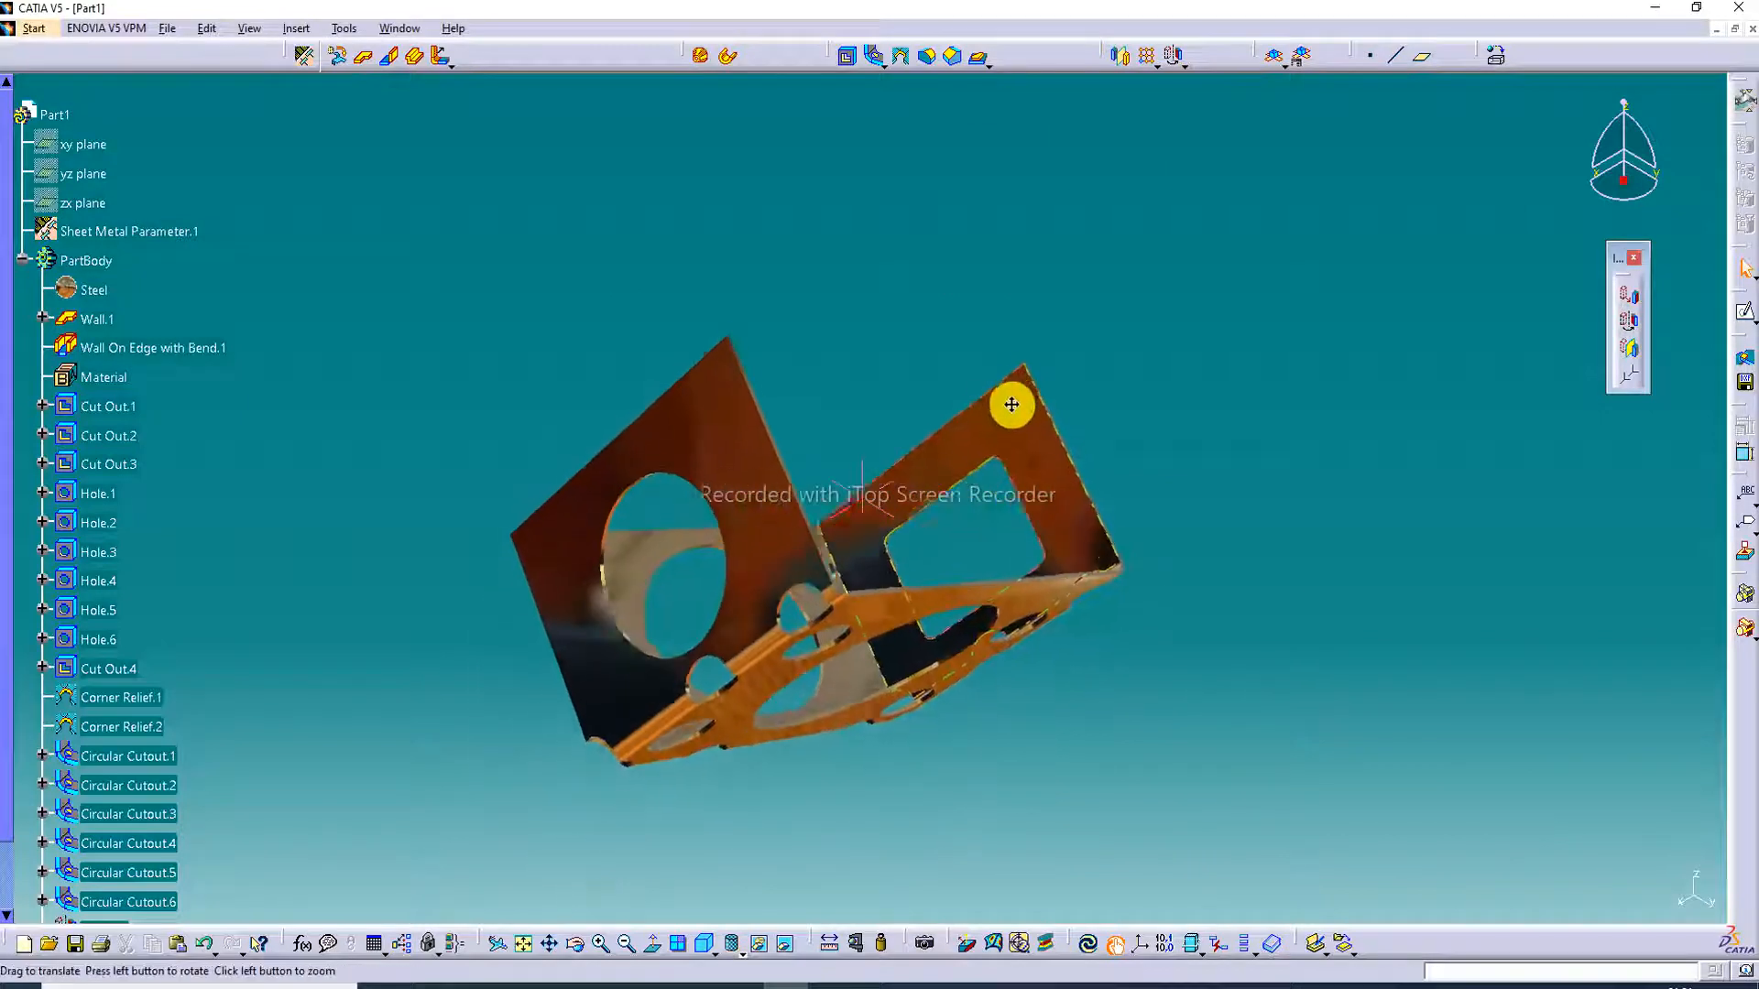
click(522, 943)
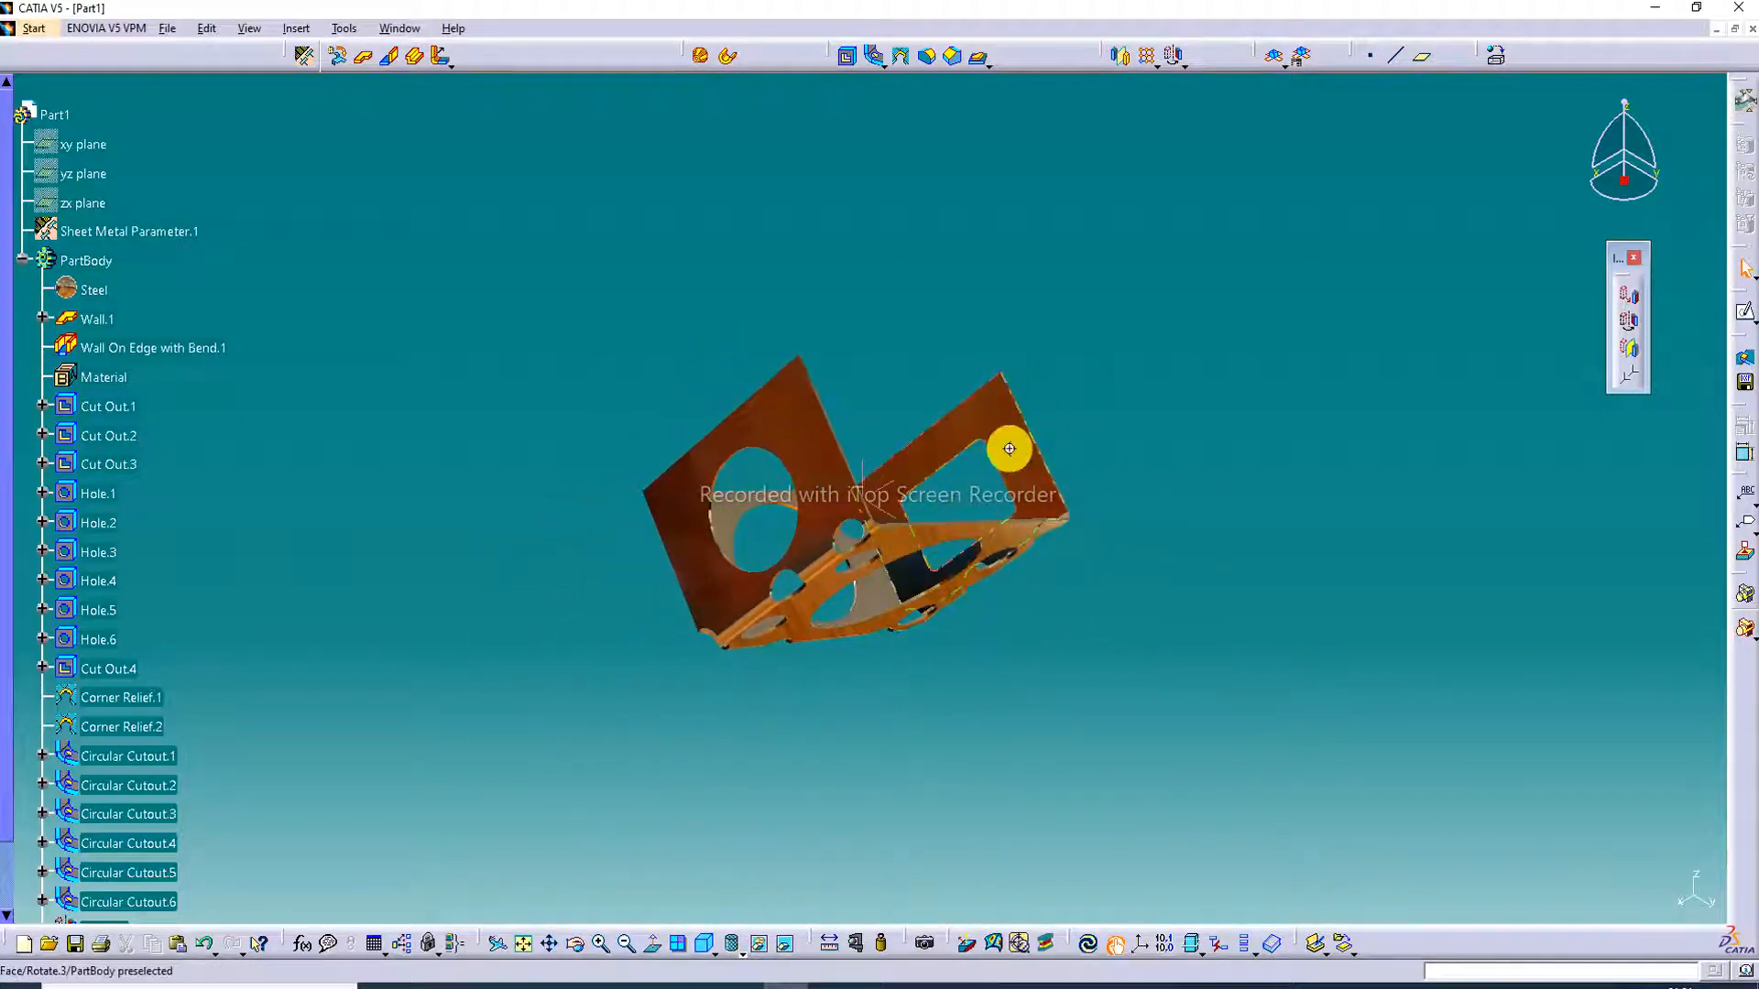
middle_drag(1009, 449, 1044, 558)
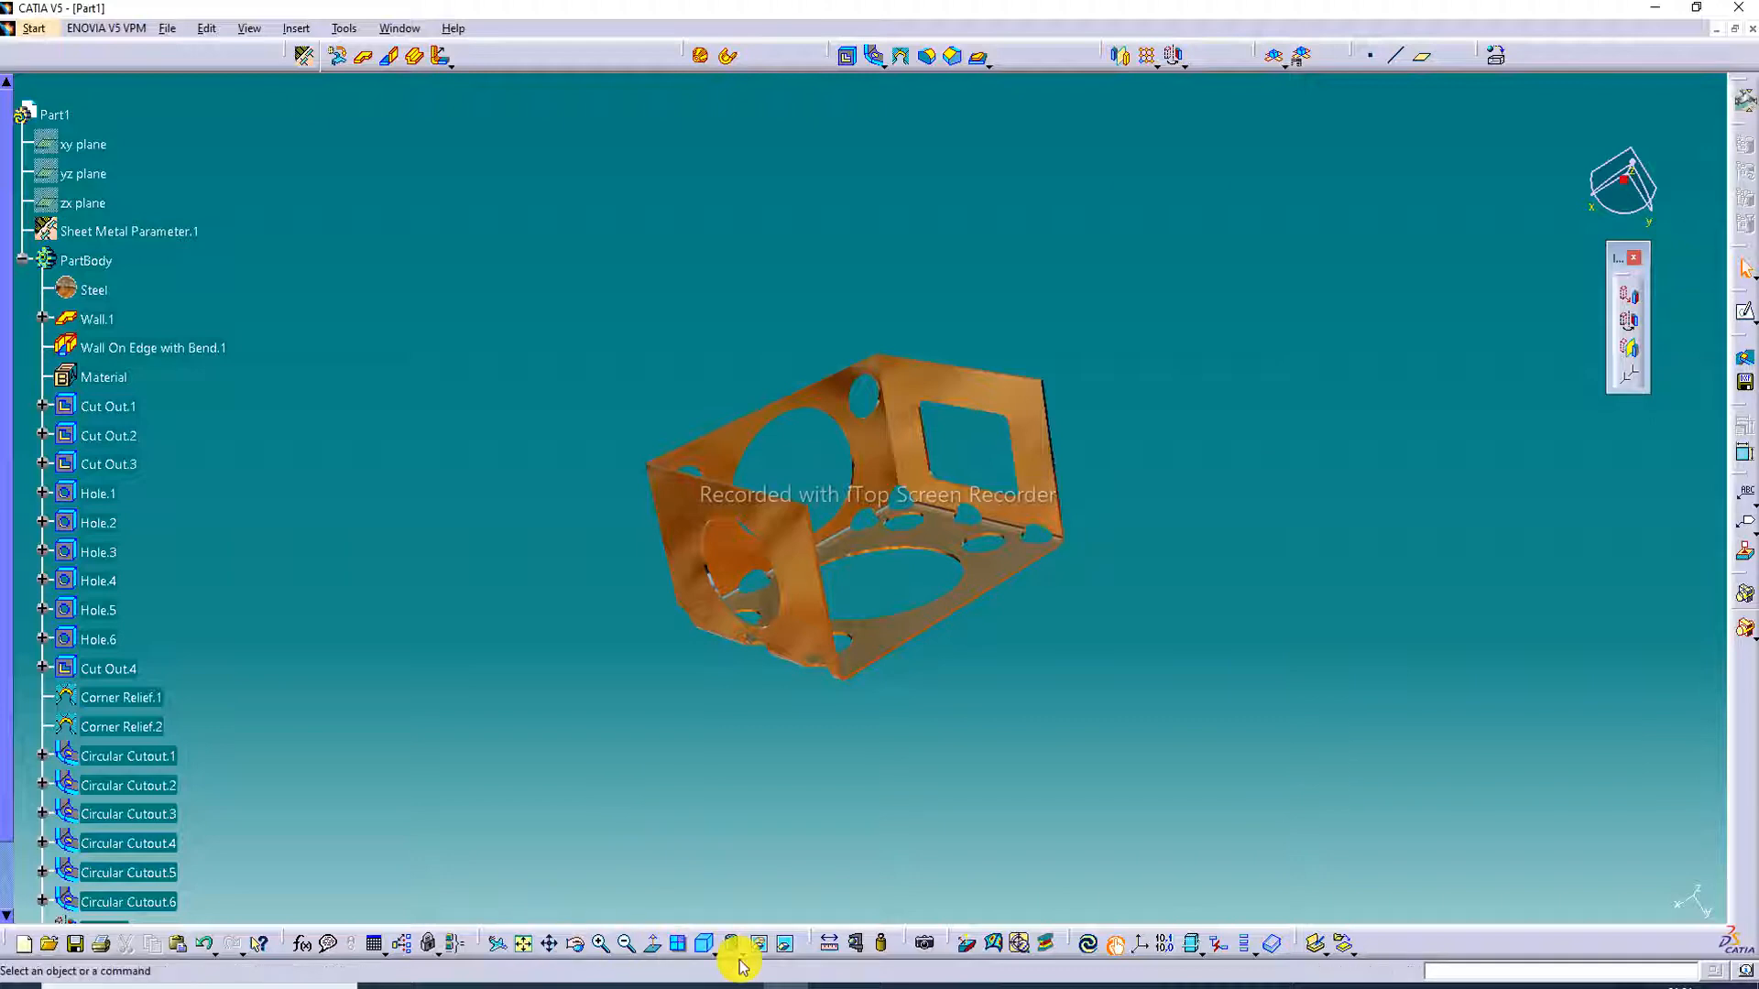
click(600, 943)
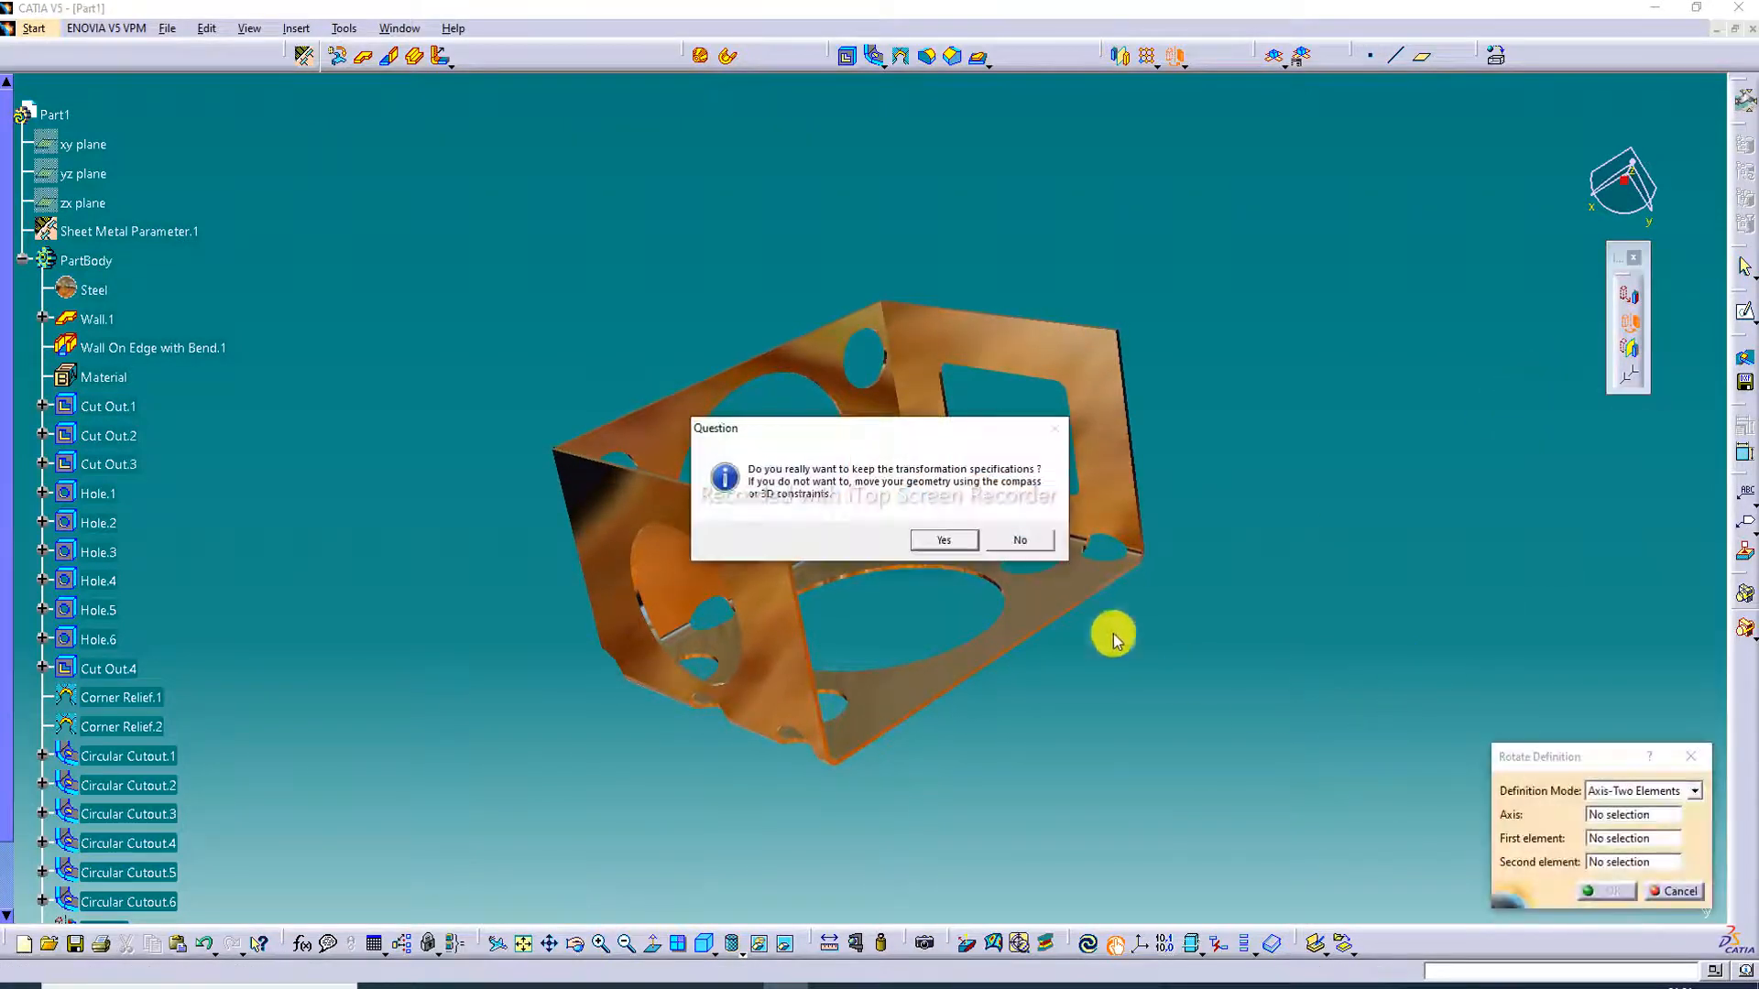
click(962, 542)
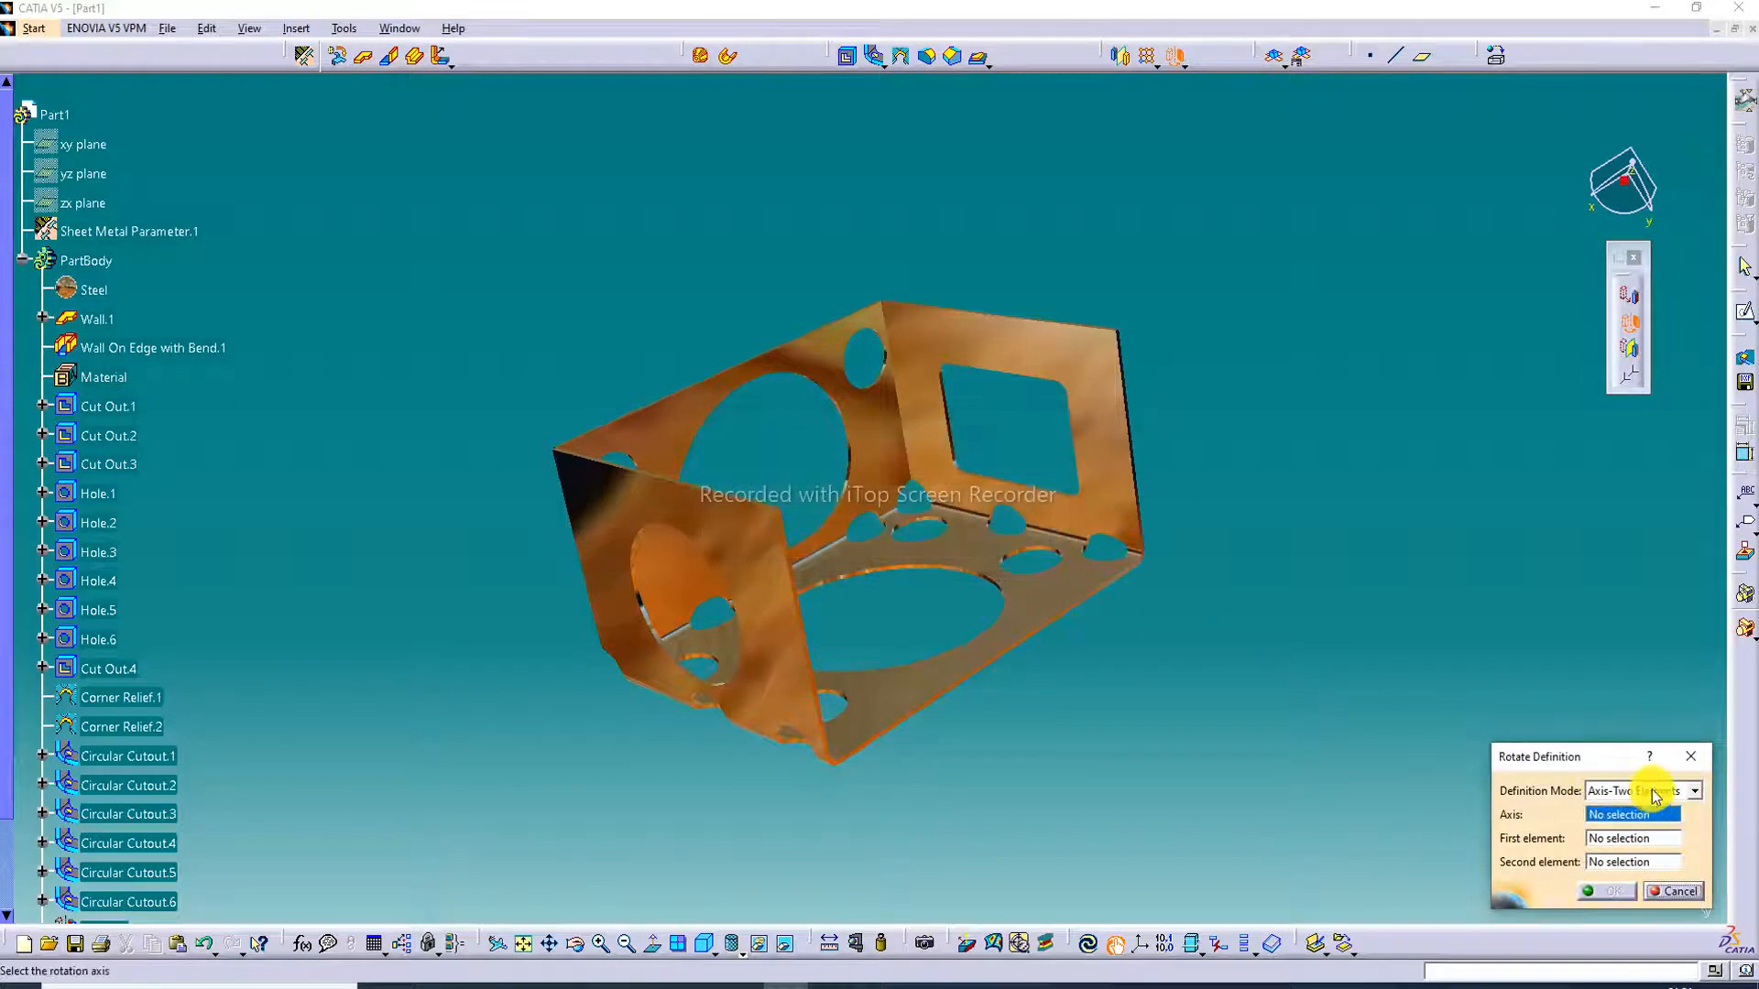
click(1653, 790)
click(1640, 838)
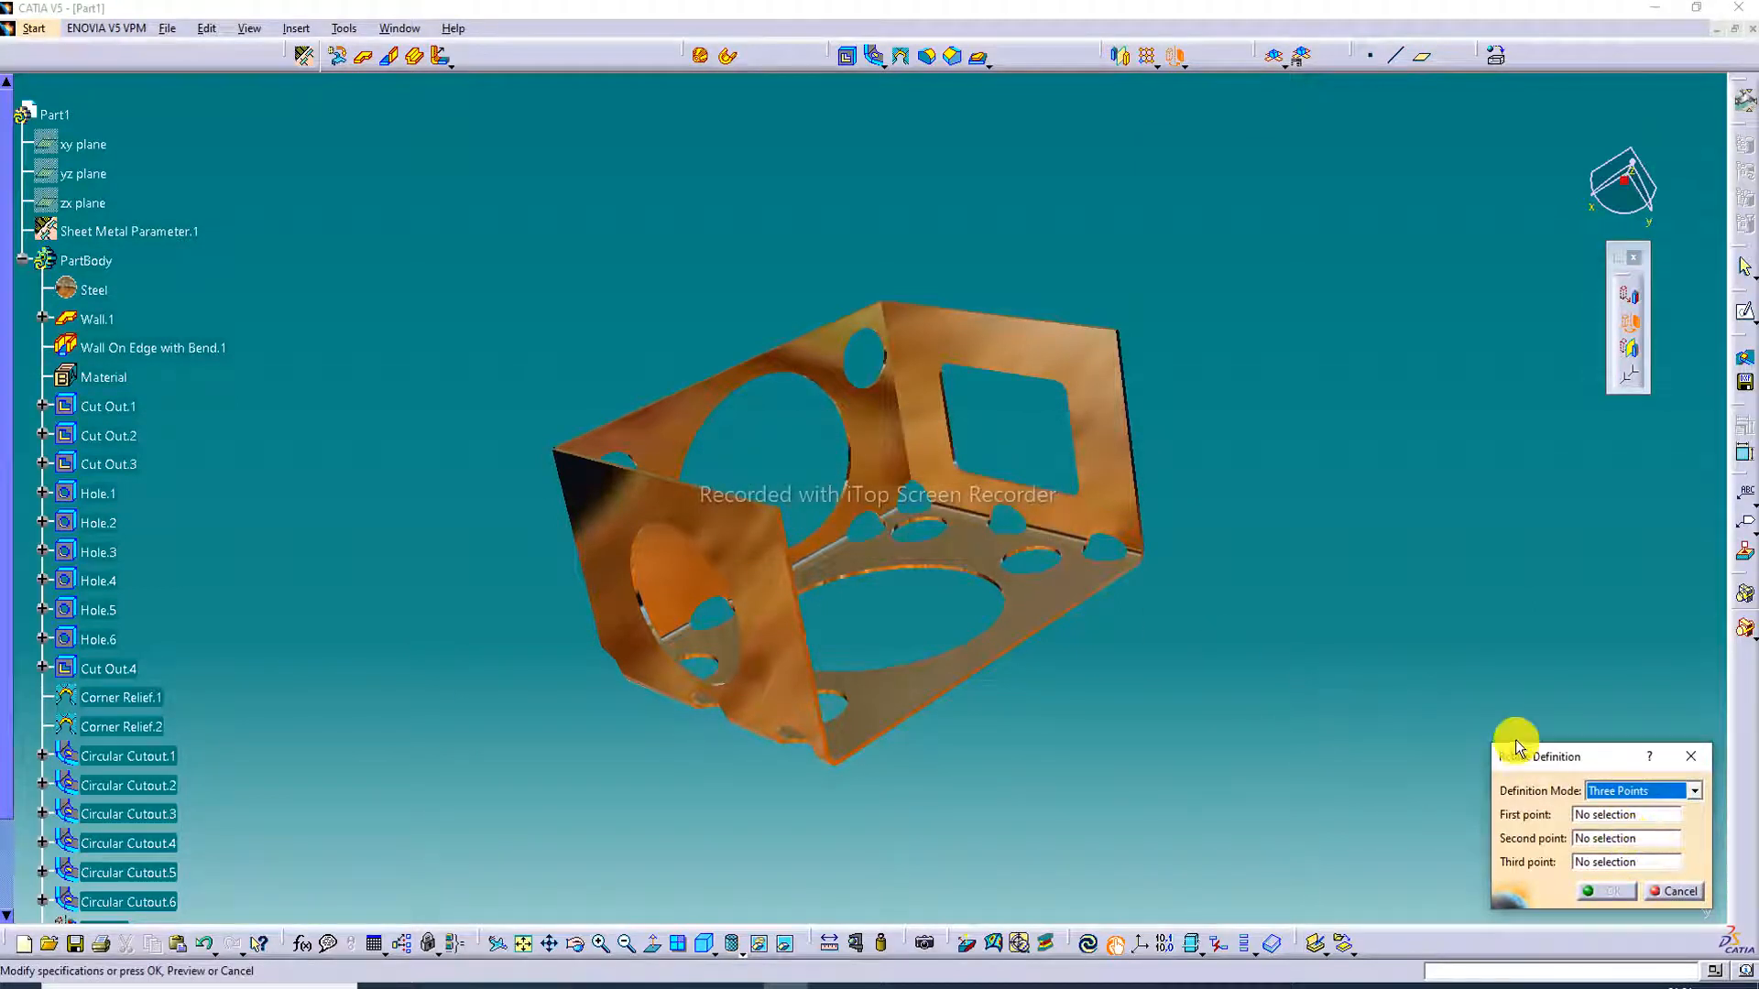
click(1598, 815)
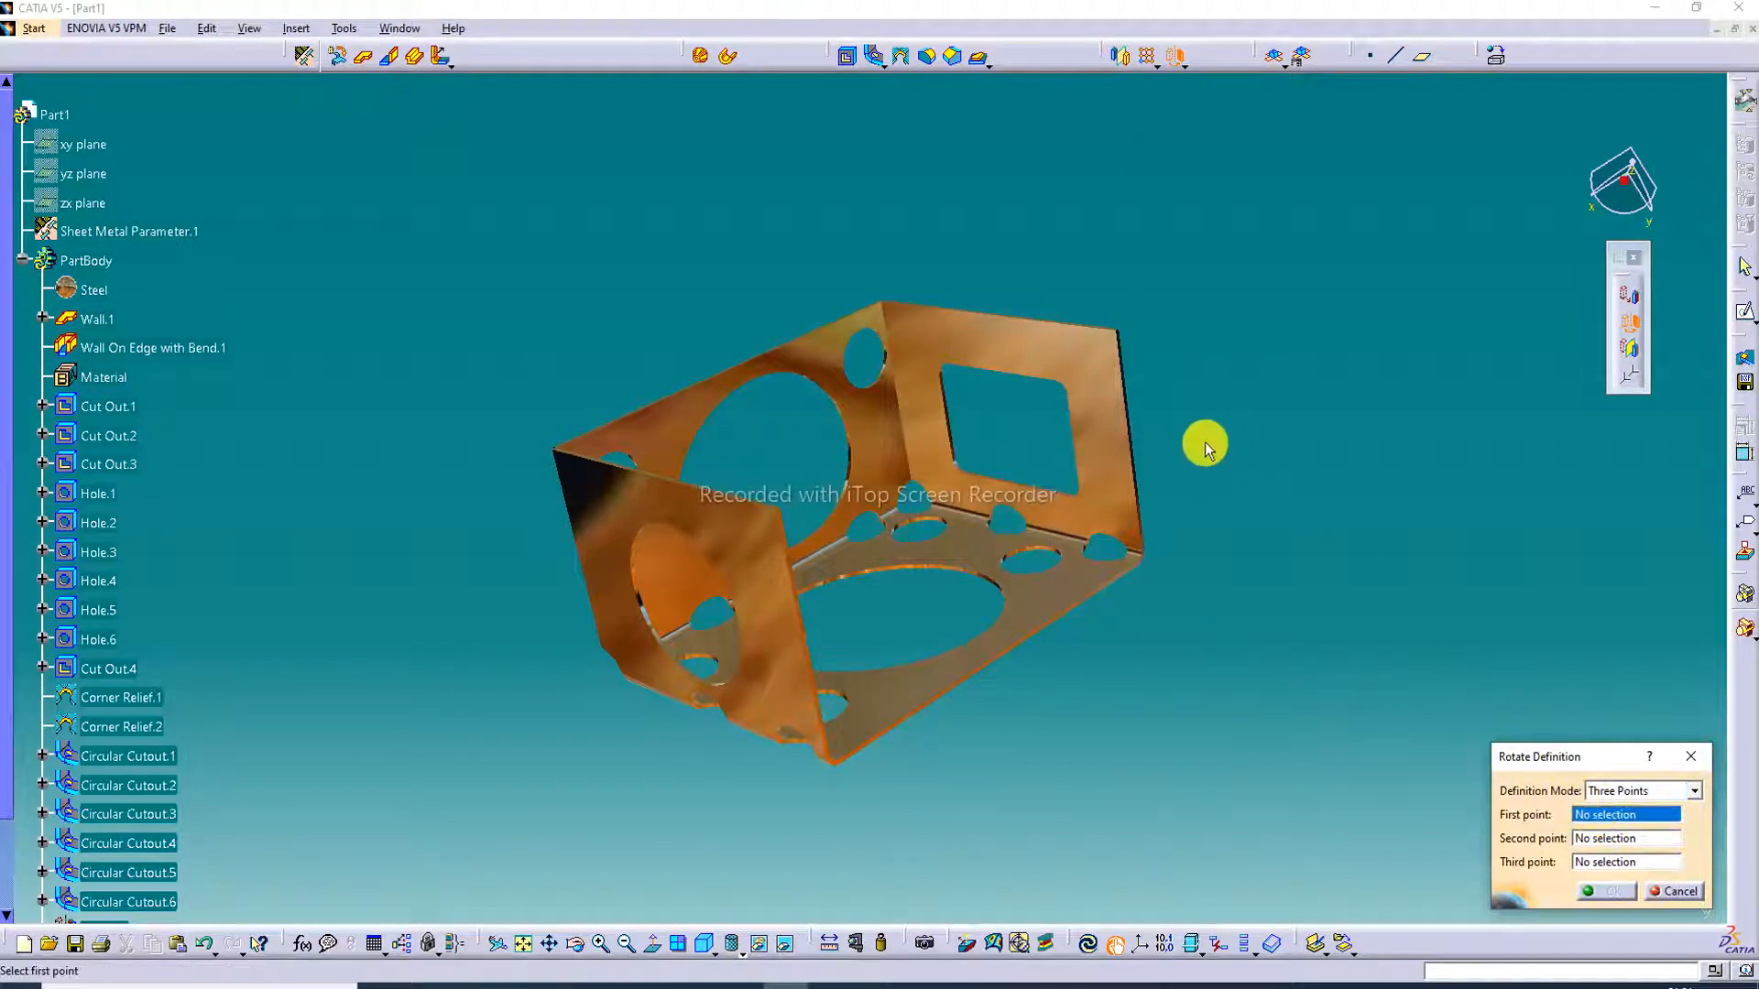
click(1121, 330)
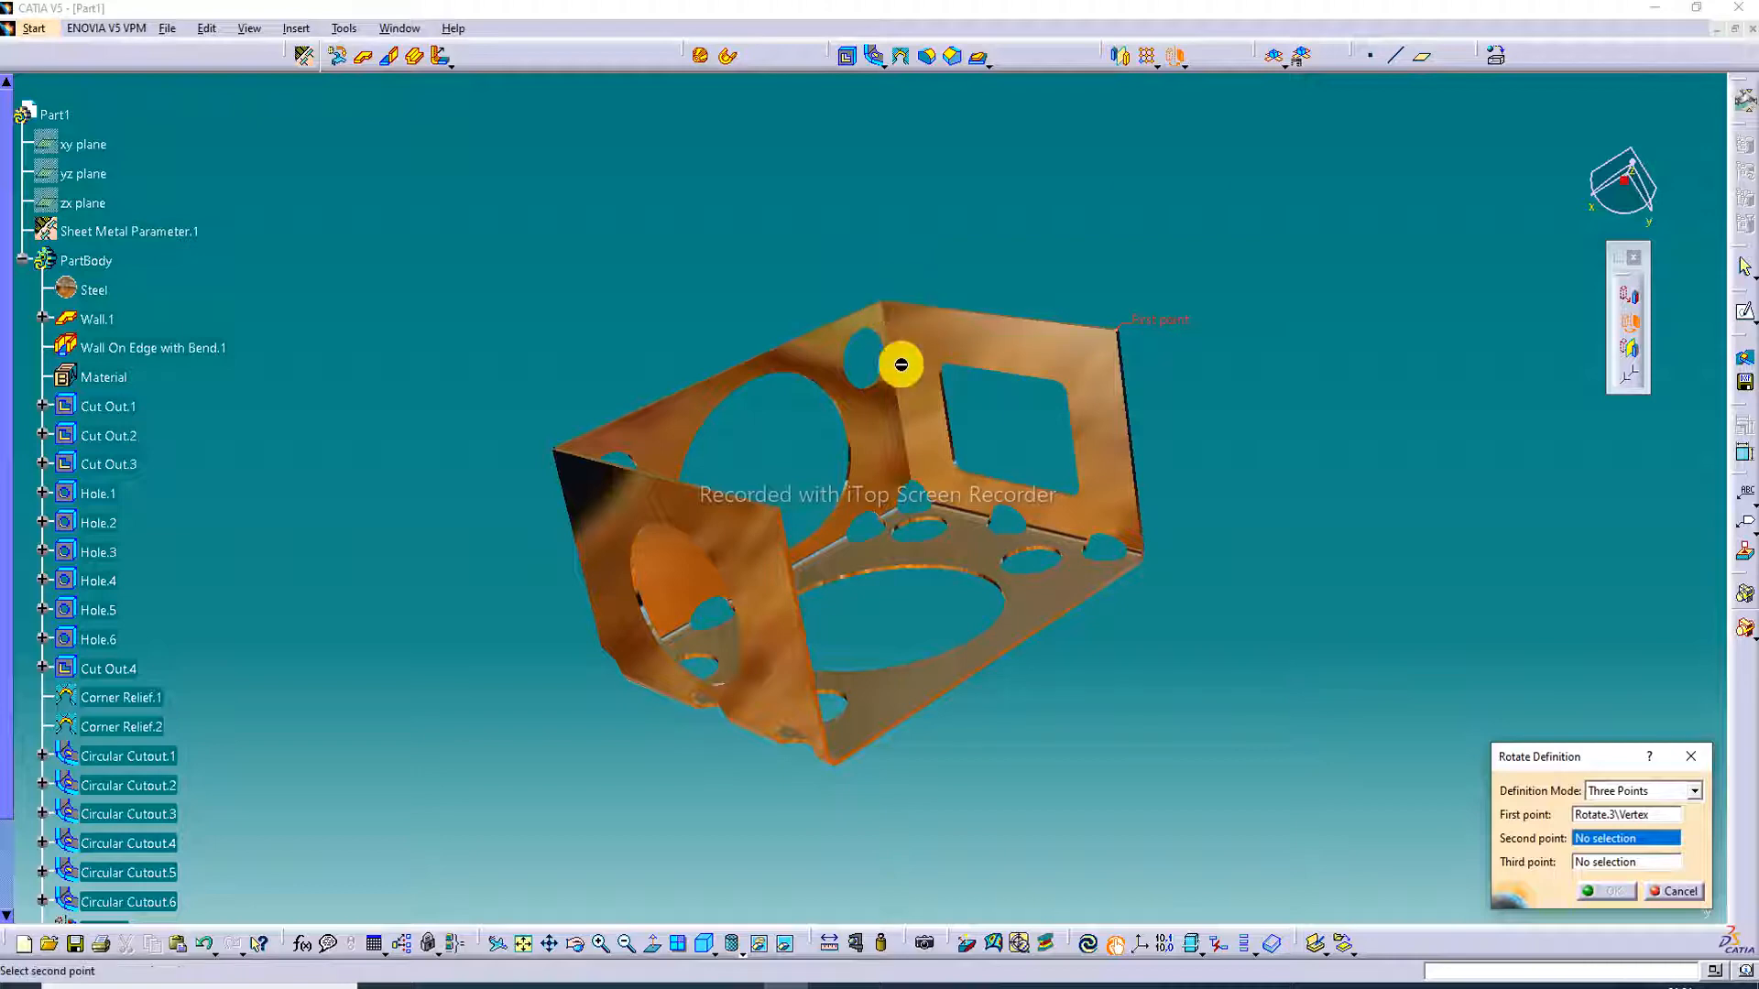
middle_drag(895, 397, 906, 172)
click(895, 184)
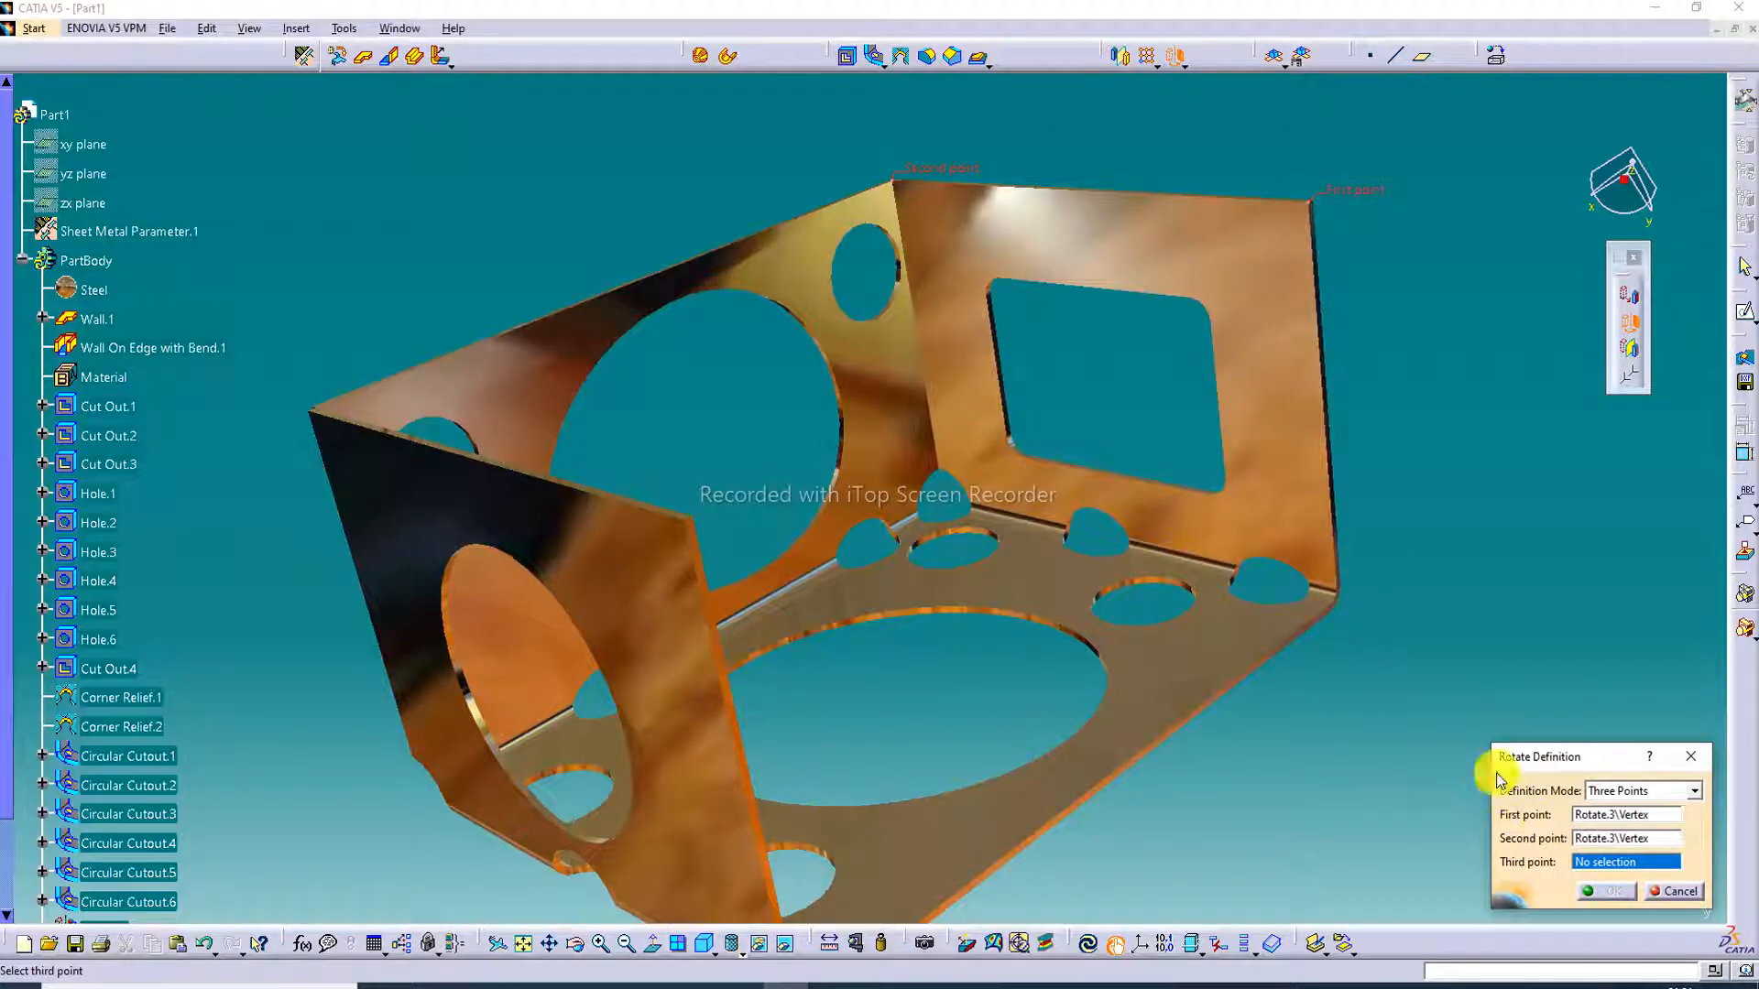
click(1334, 601)
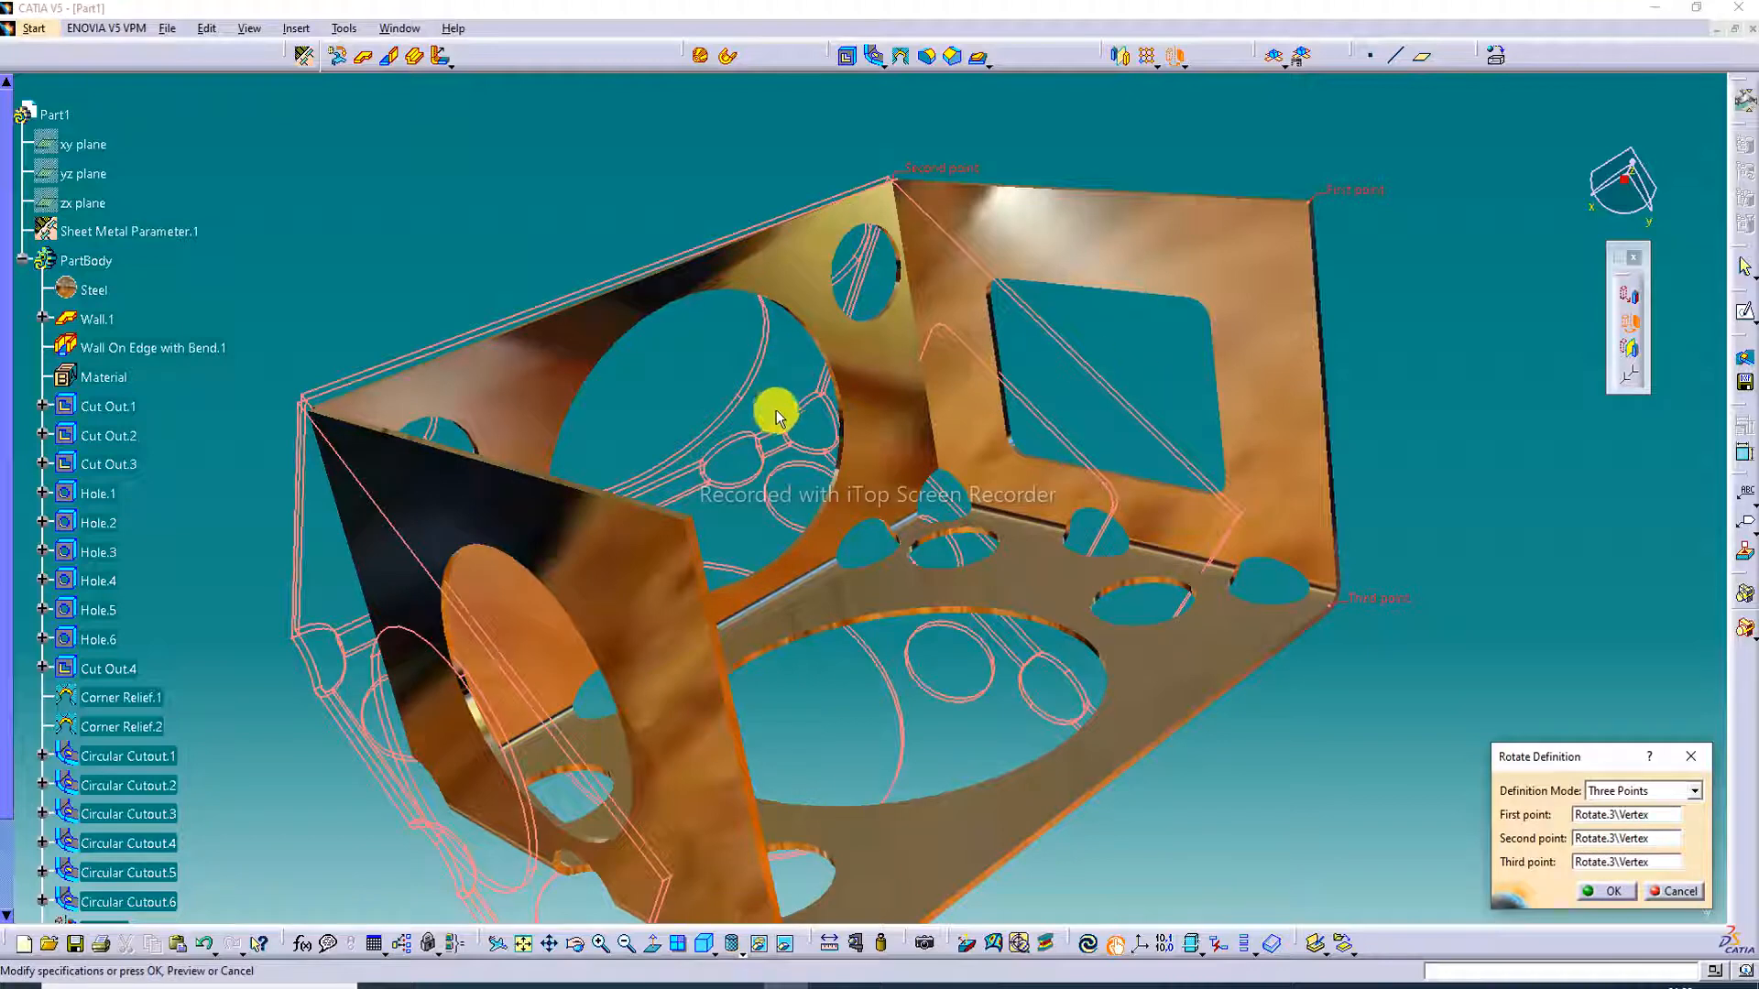
click(1611, 893)
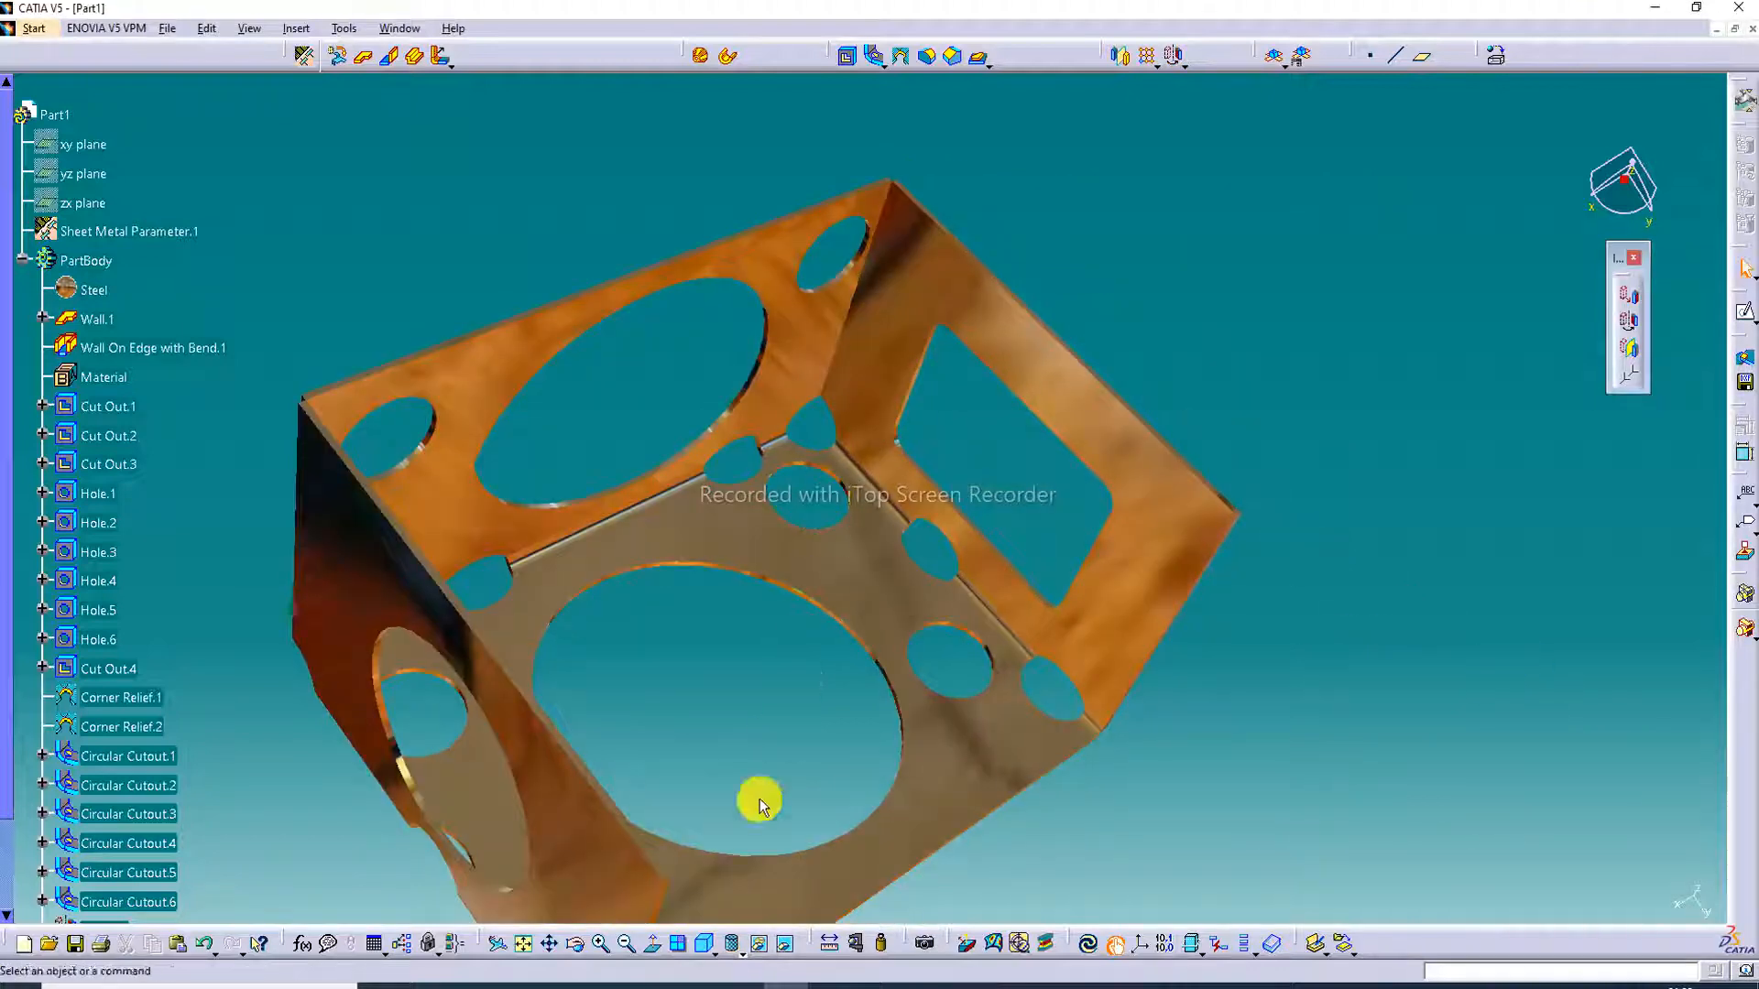
click(705, 948)
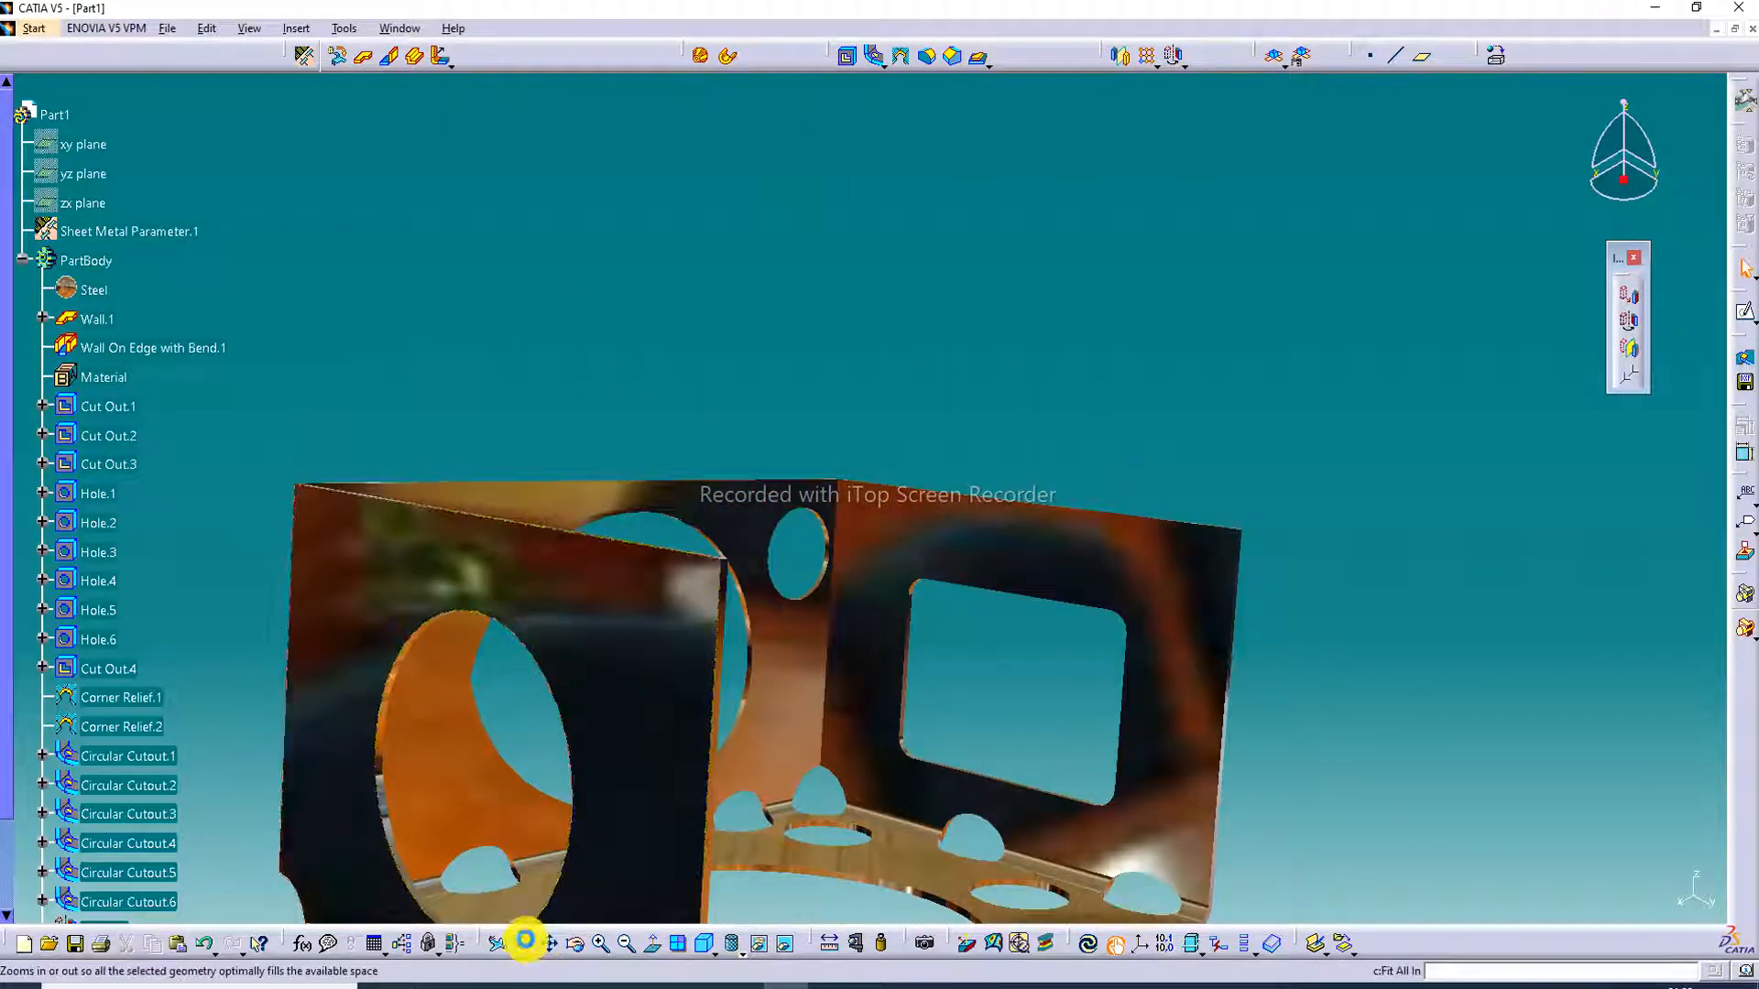
click(523, 940)
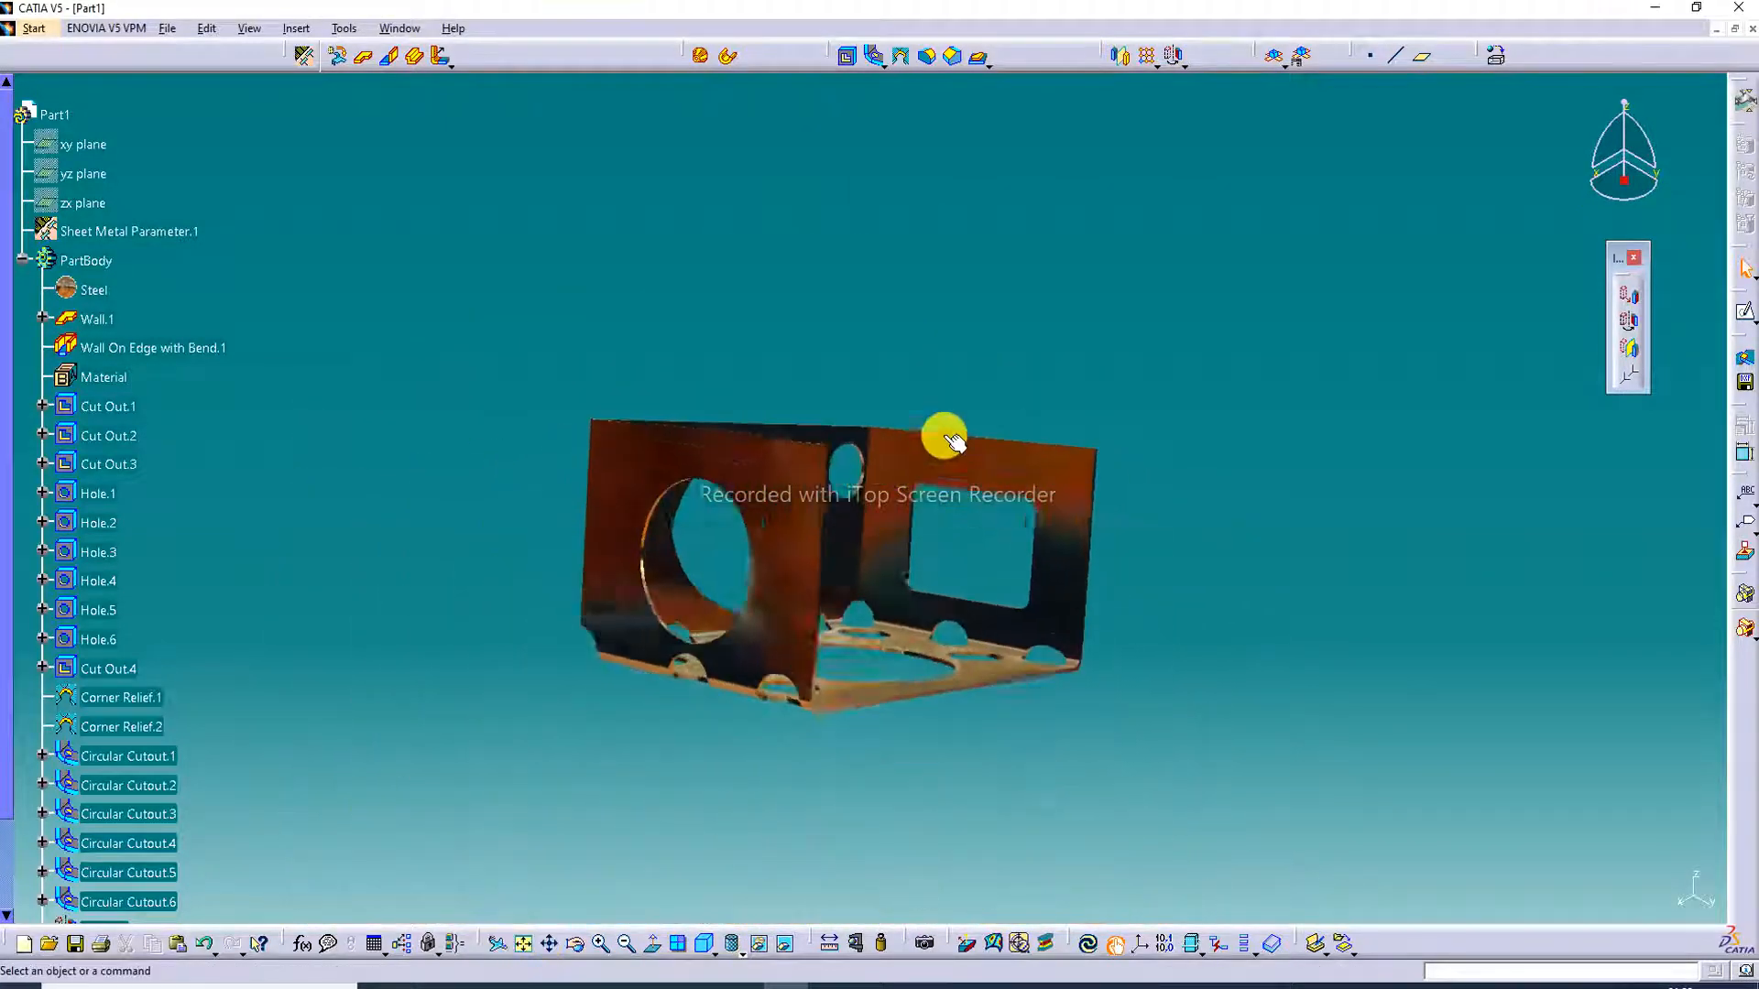
click(600, 943)
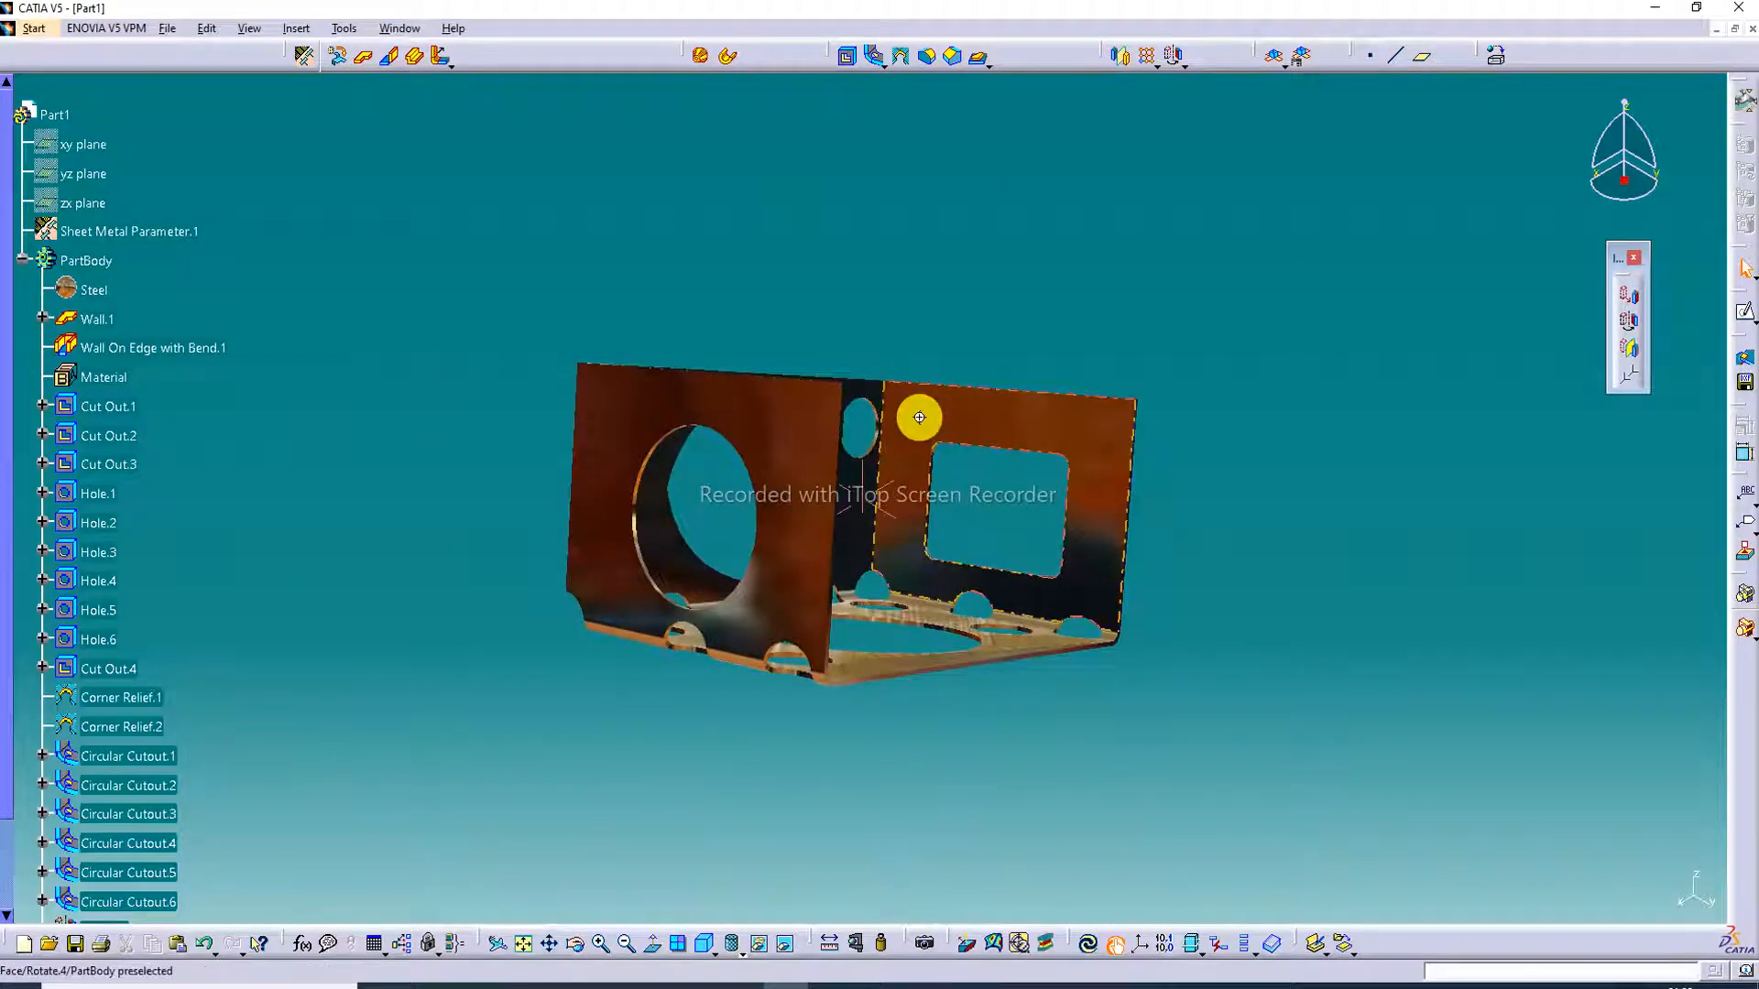
middle_drag(919, 417, 733, 750)
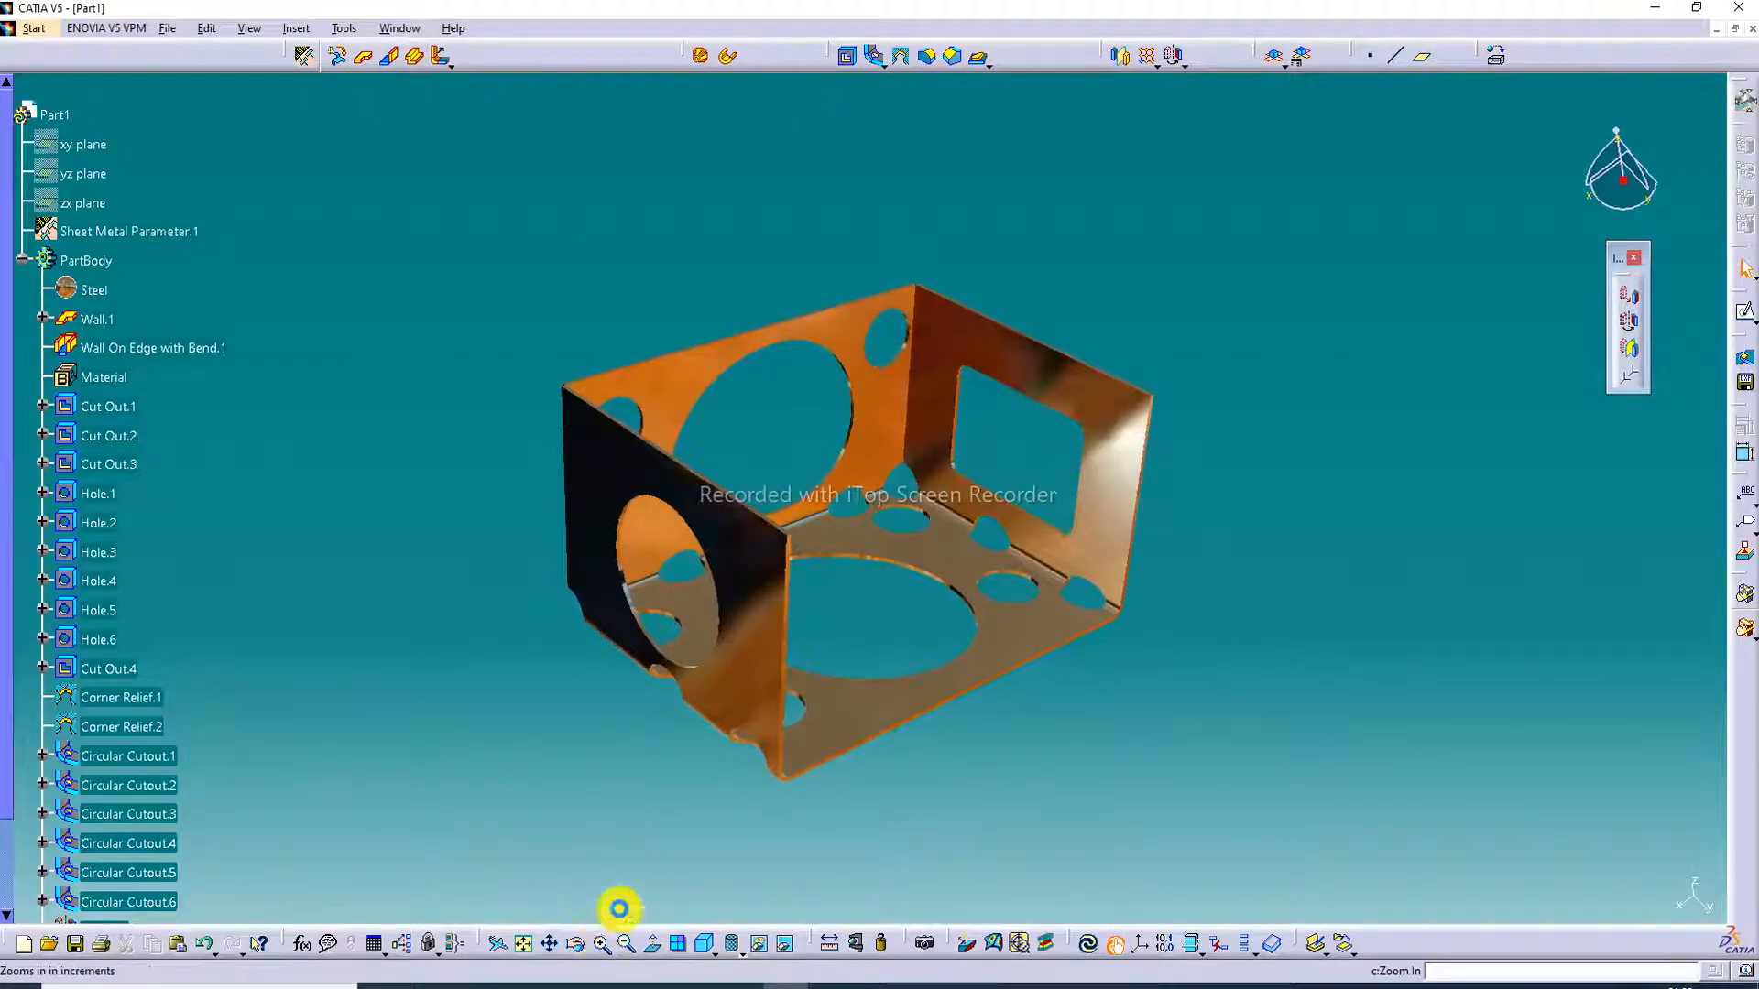
Mirror the part with Symmetry about the base wall's inner face, keeping the transformation specifications.
middle_drag(856, 531, 1292, 307)
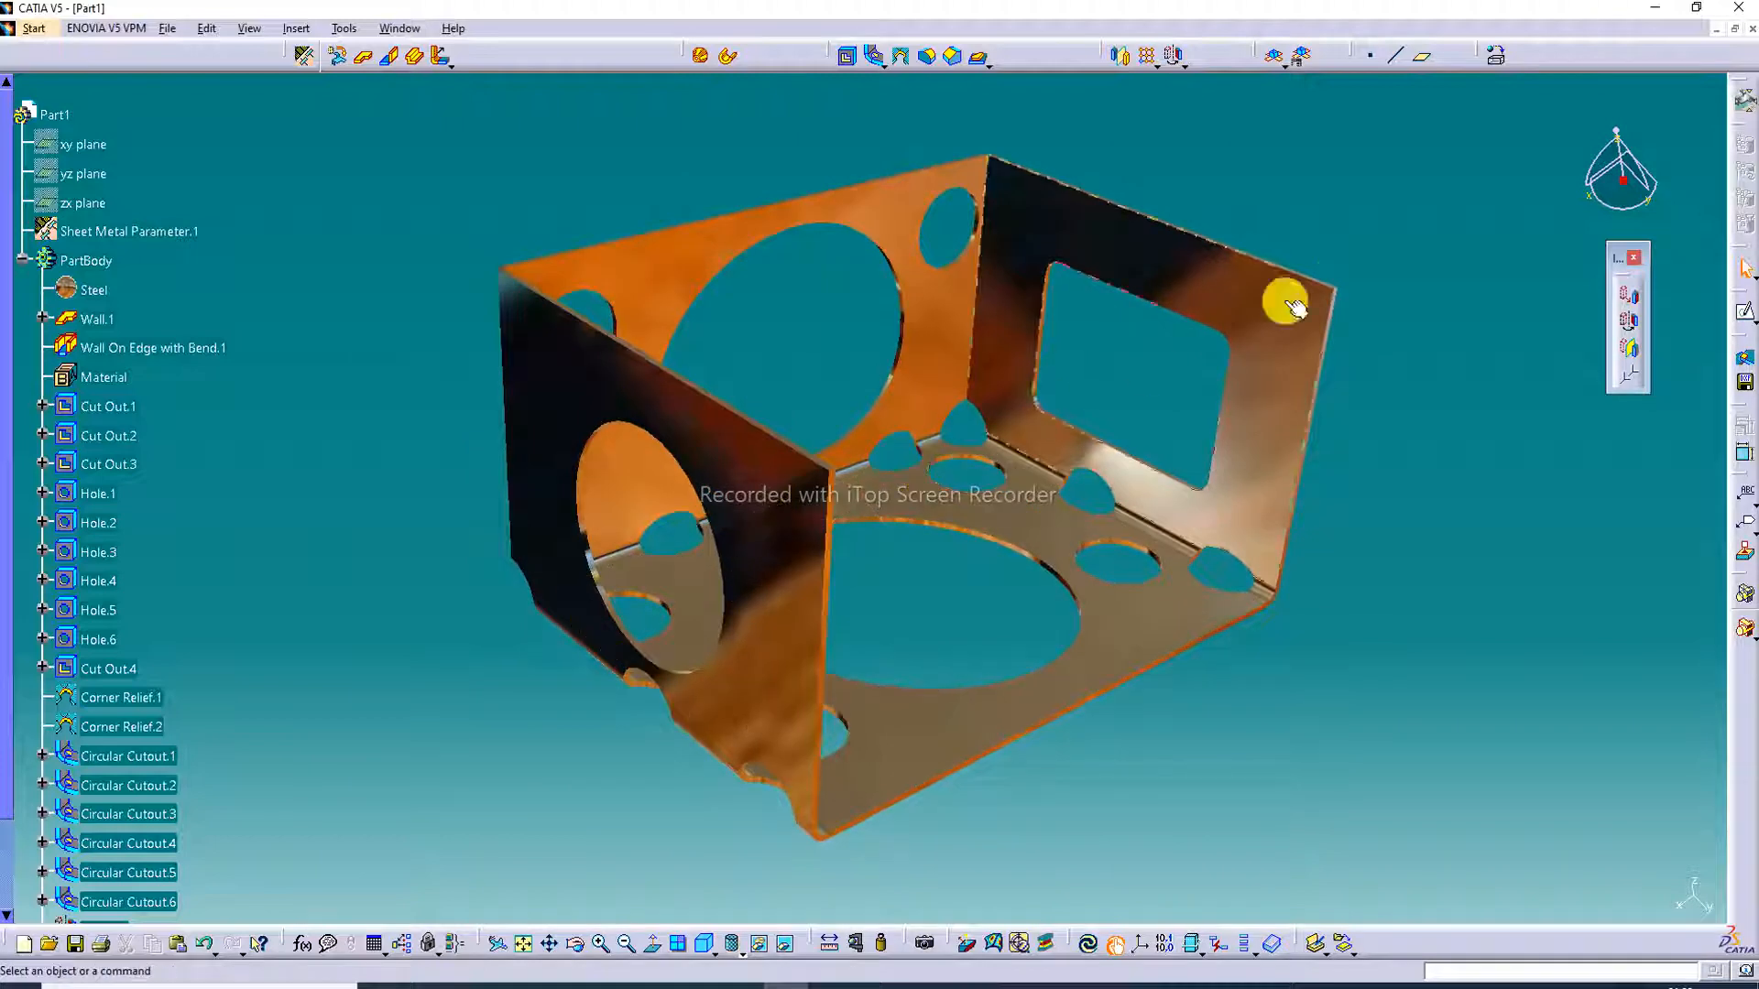
click(1629, 358)
click(942, 540)
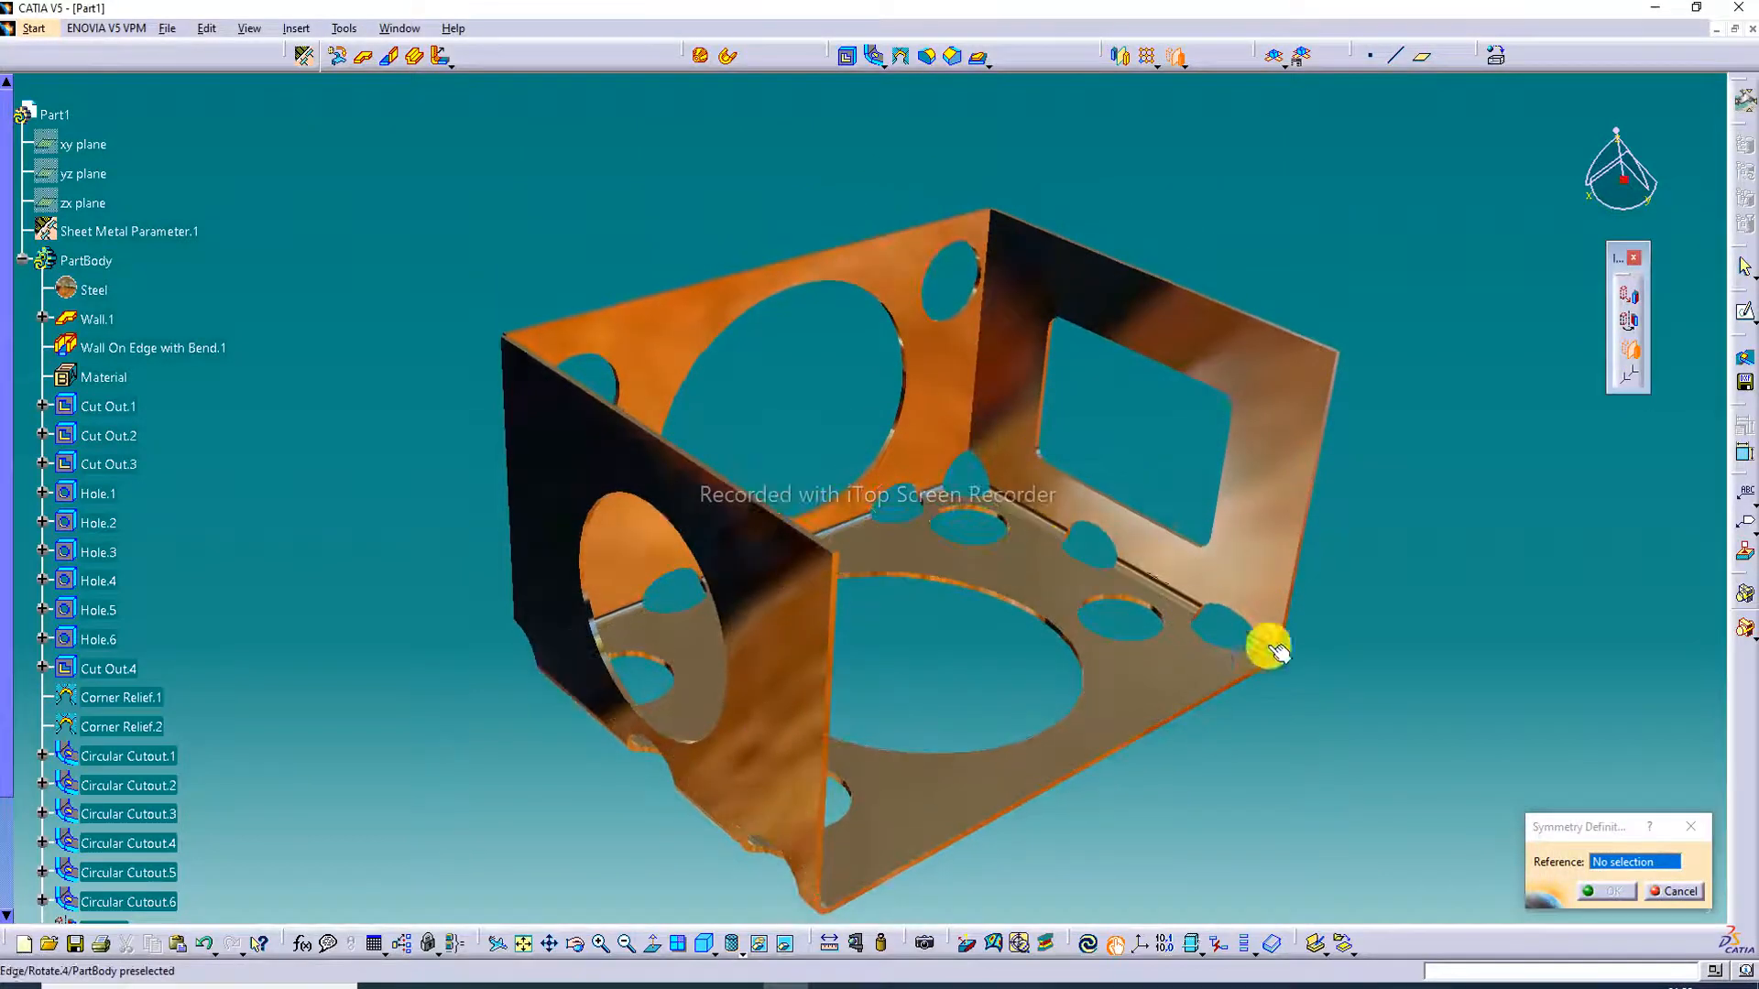
click(1114, 666)
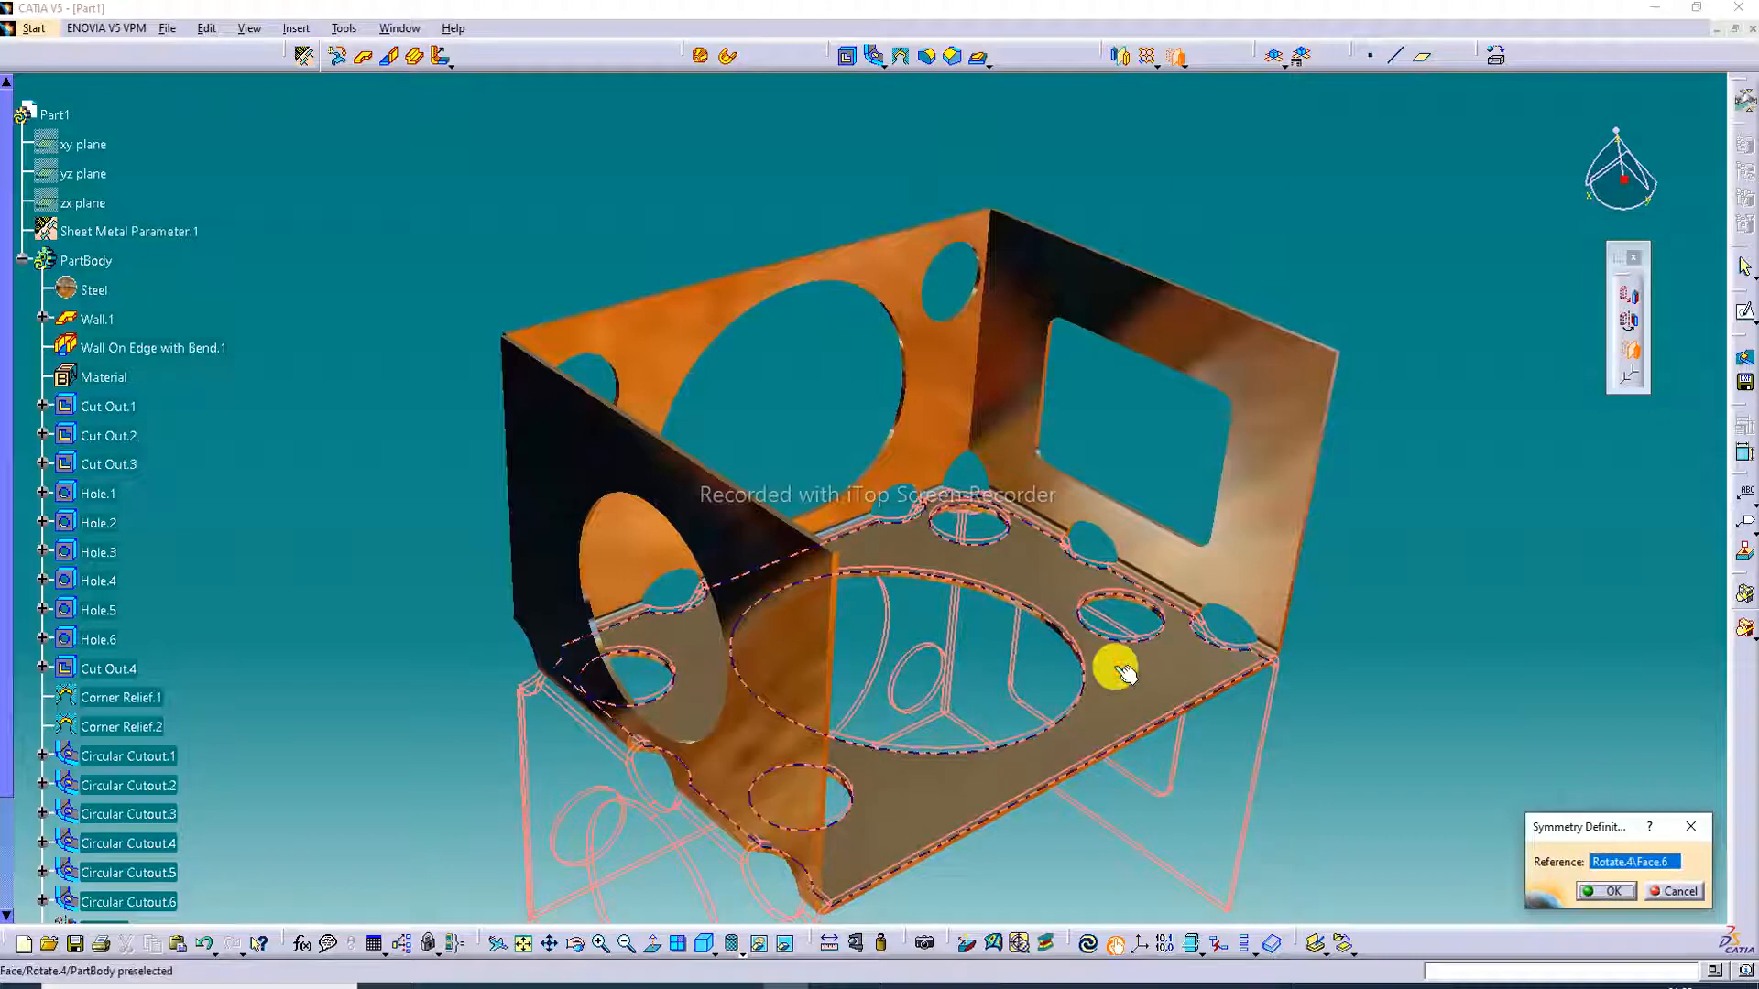
click(1614, 892)
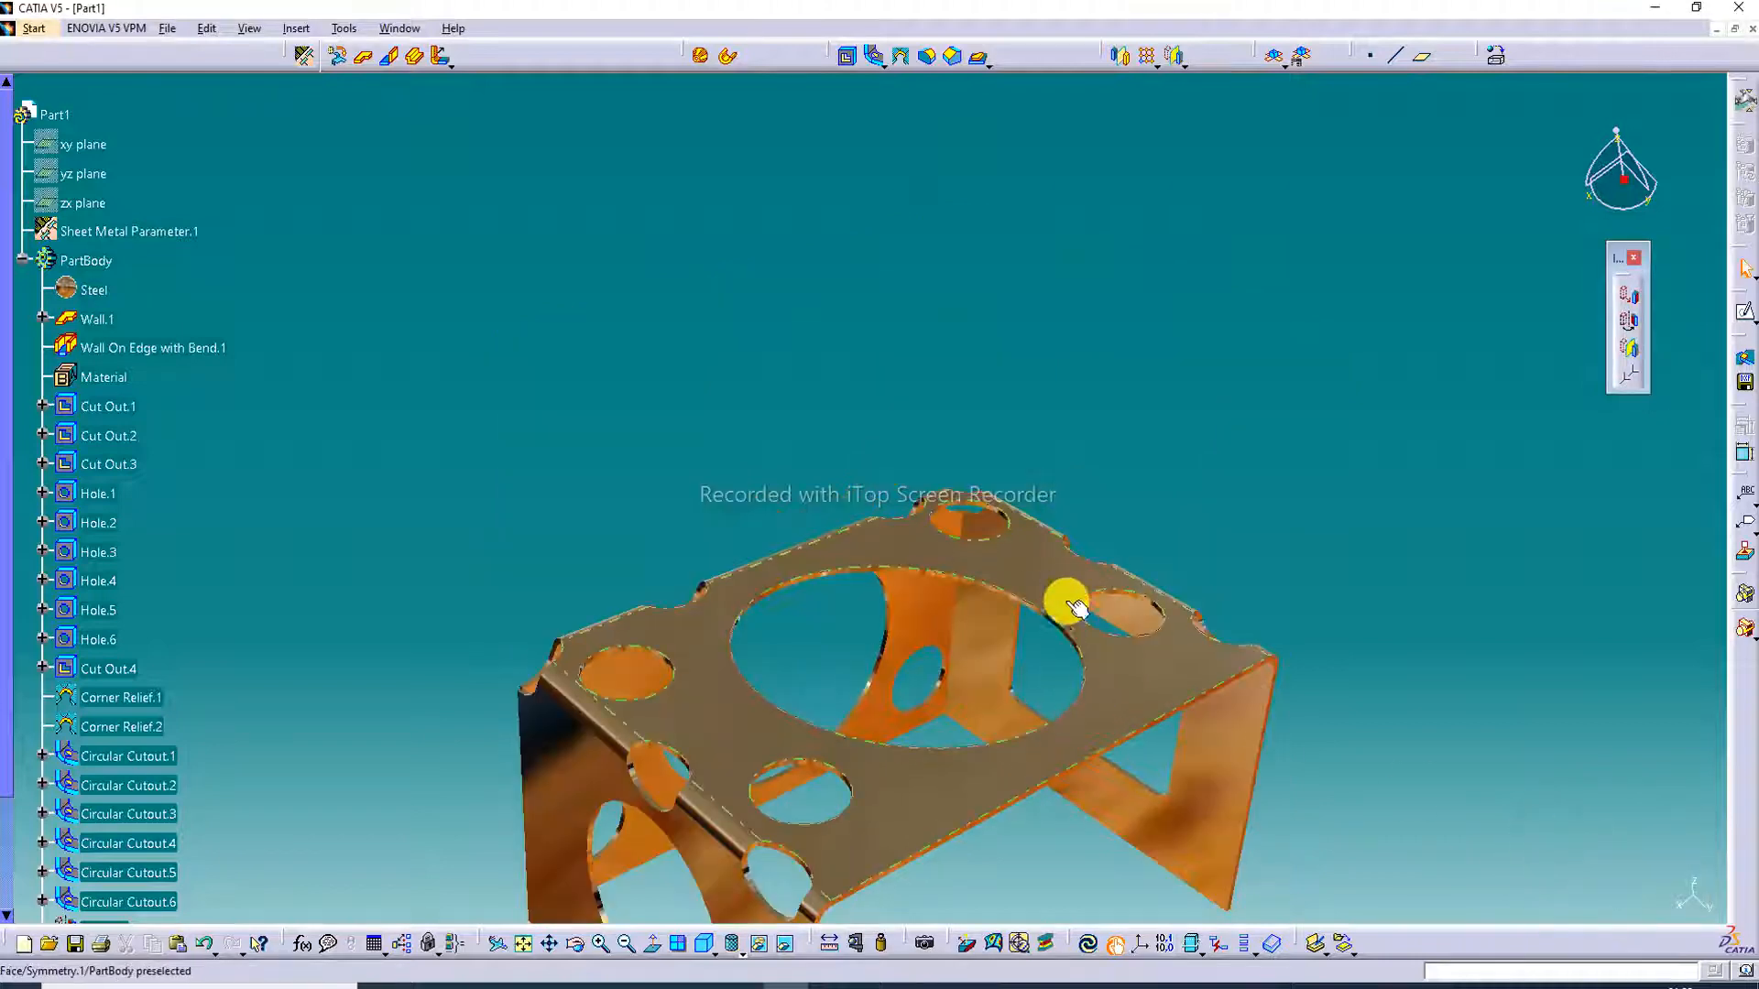
Mirror the part with Symmetry about the inner face of the wall with the rectangular cutout, keeping the transformation specifications.
middle_drag(1064, 573, 1063, 378)
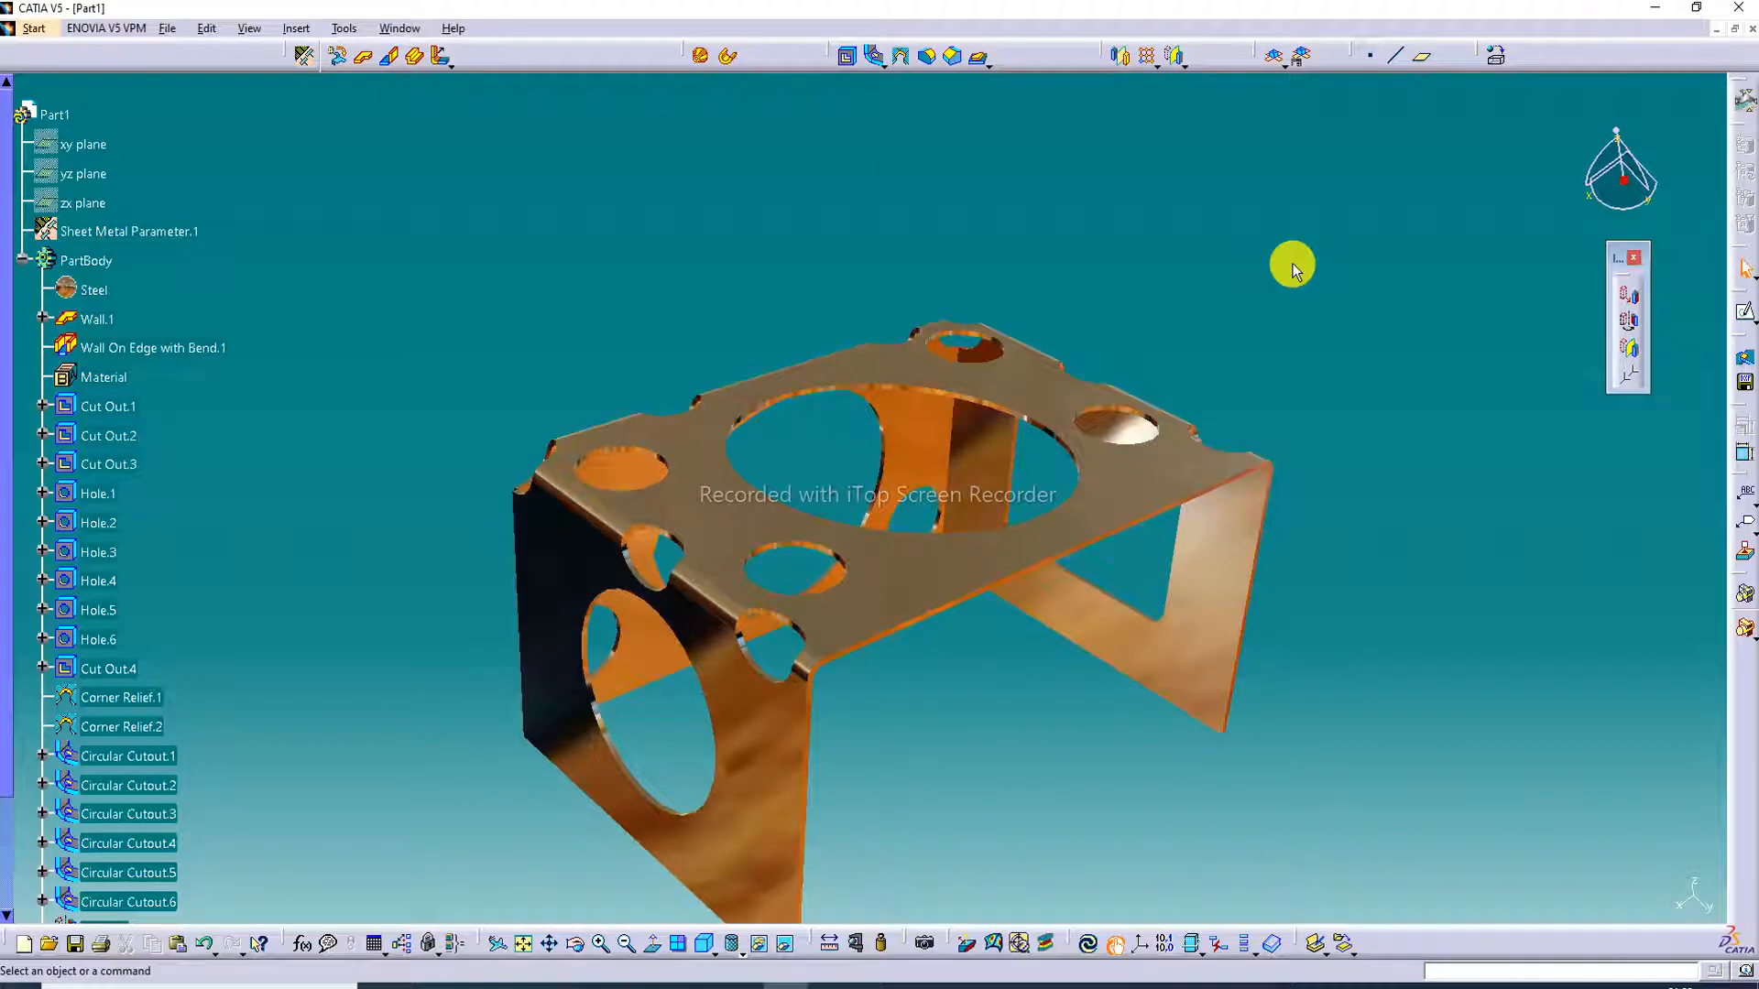
click(1628, 348)
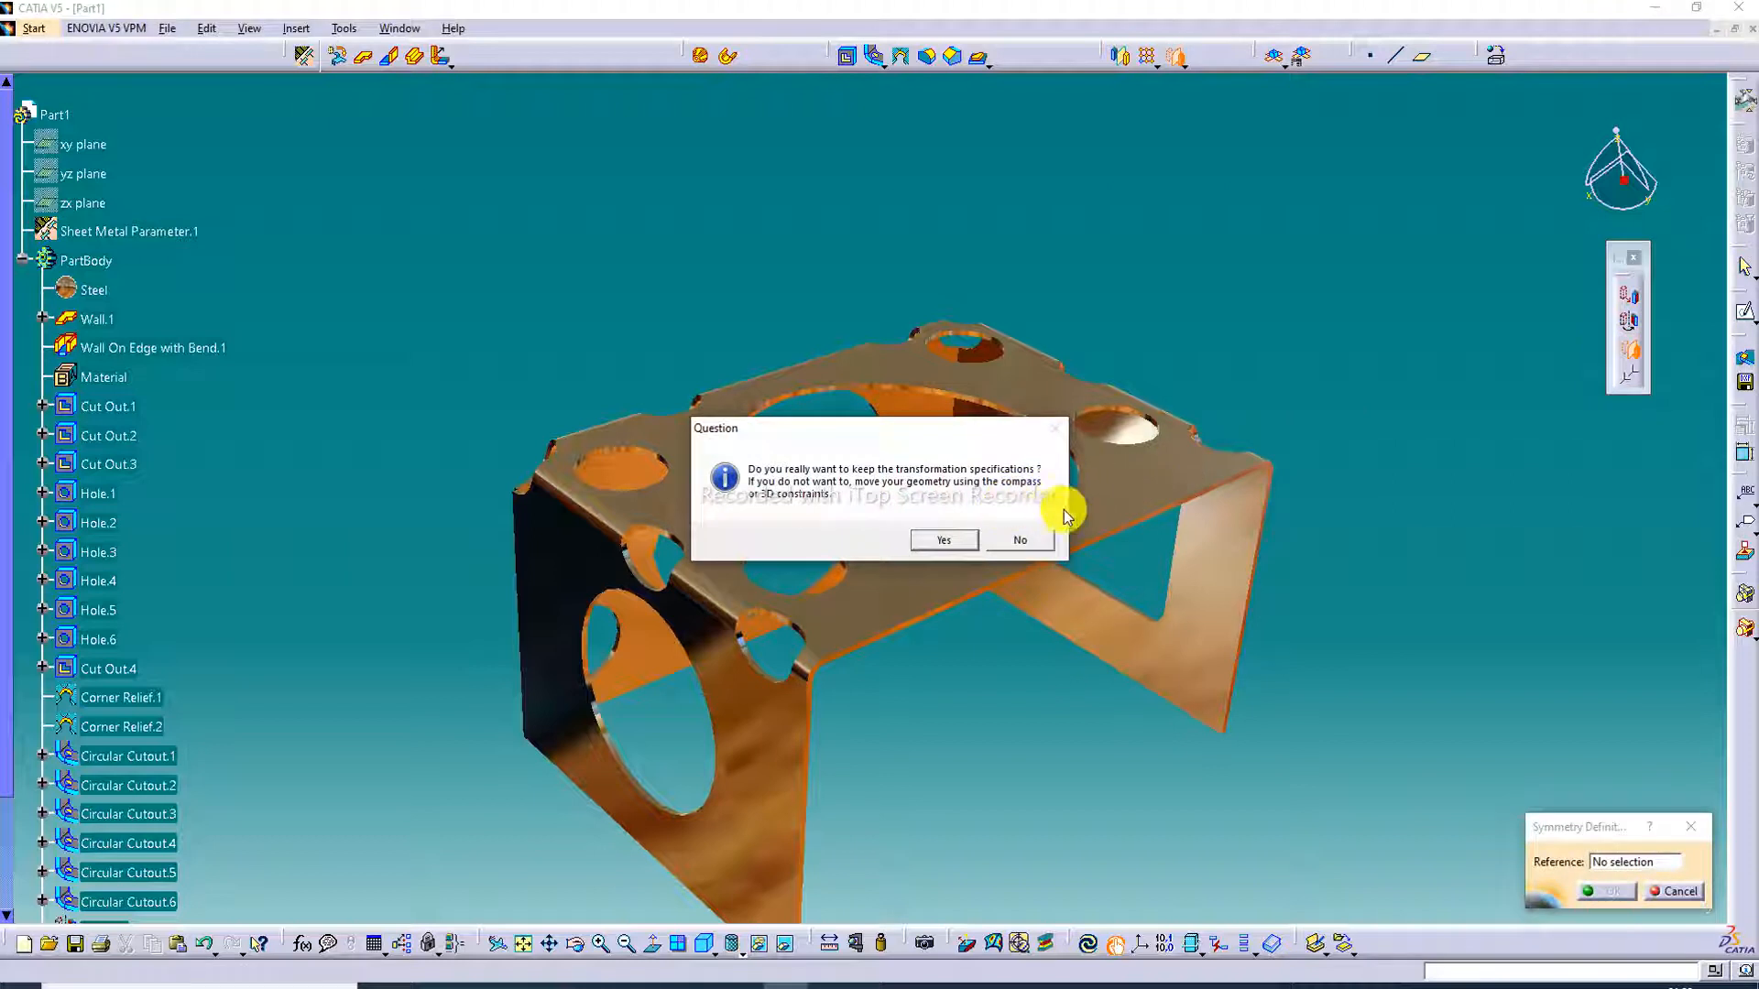
click(943, 540)
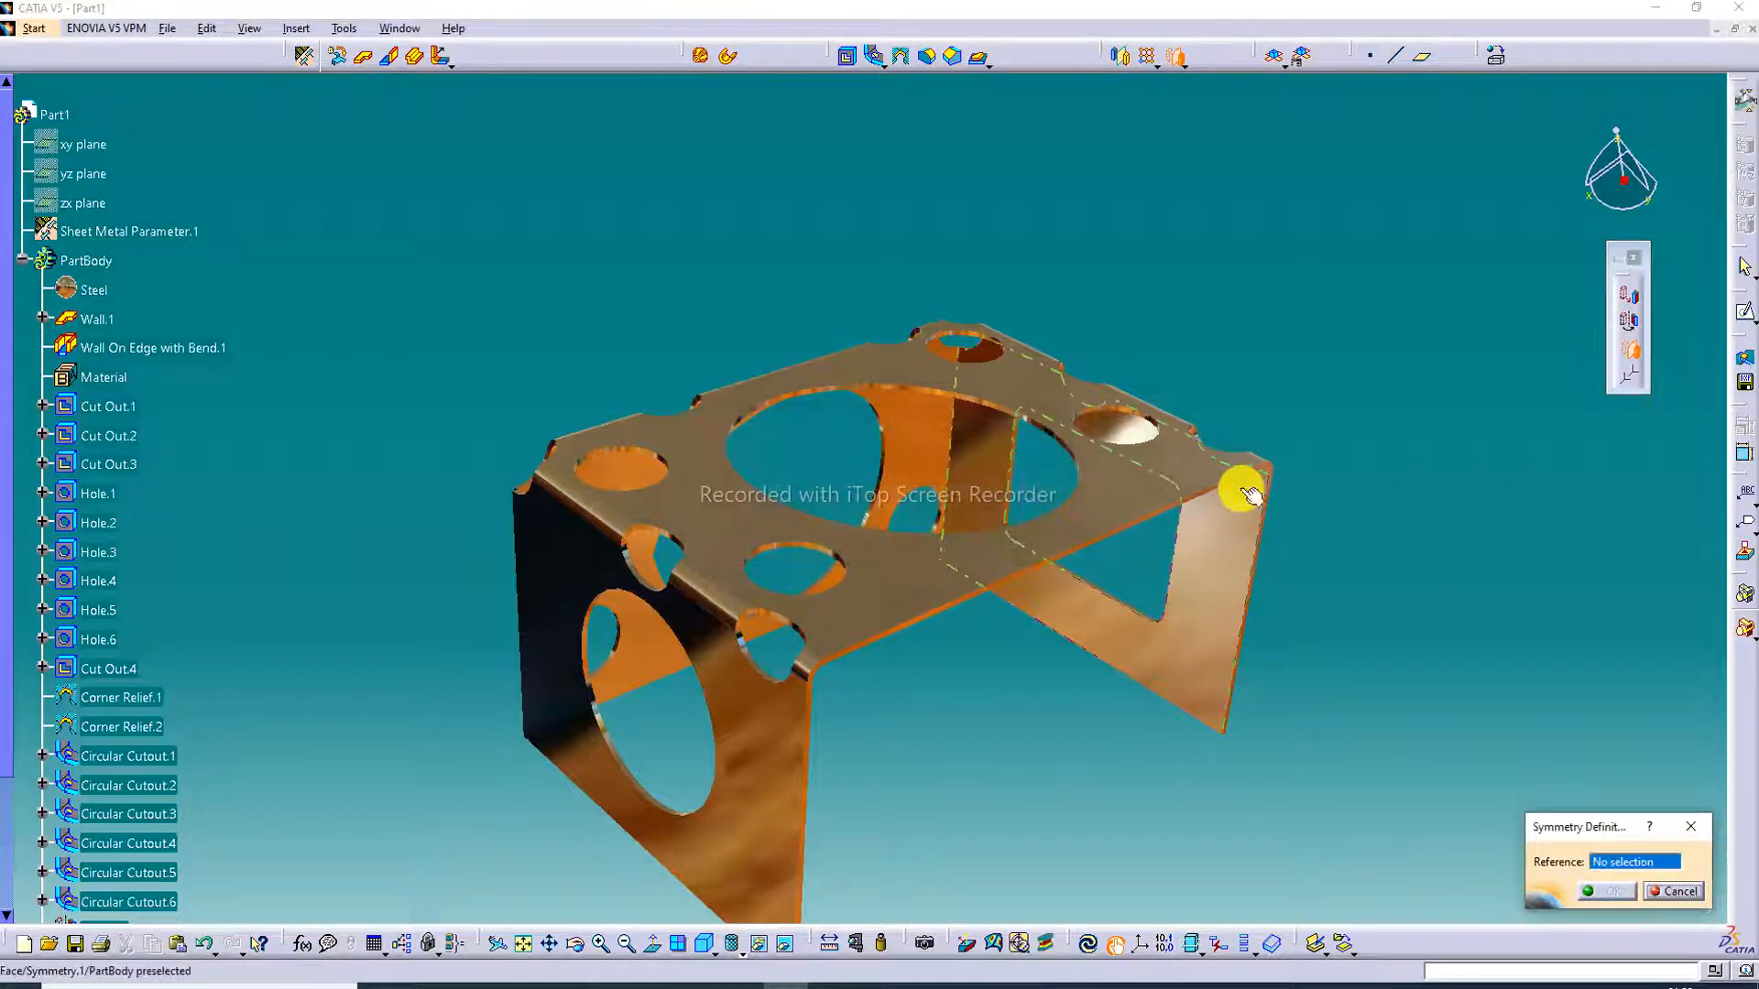
click(1244, 552)
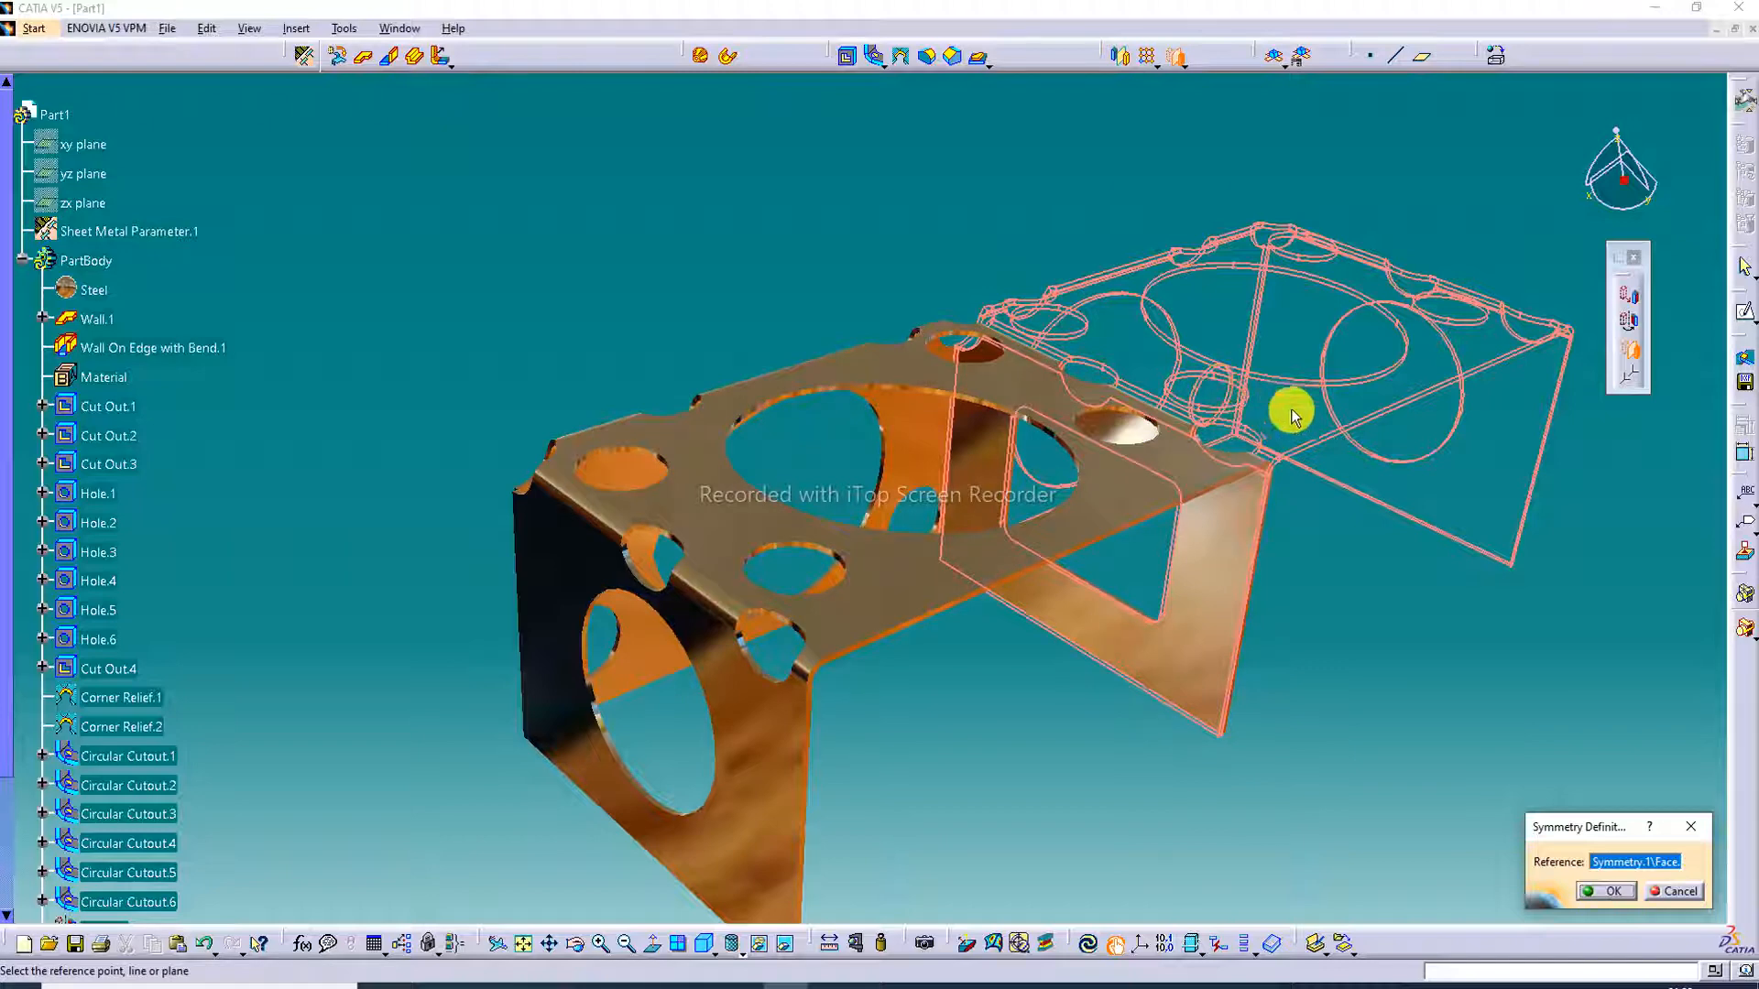
click(1604, 890)
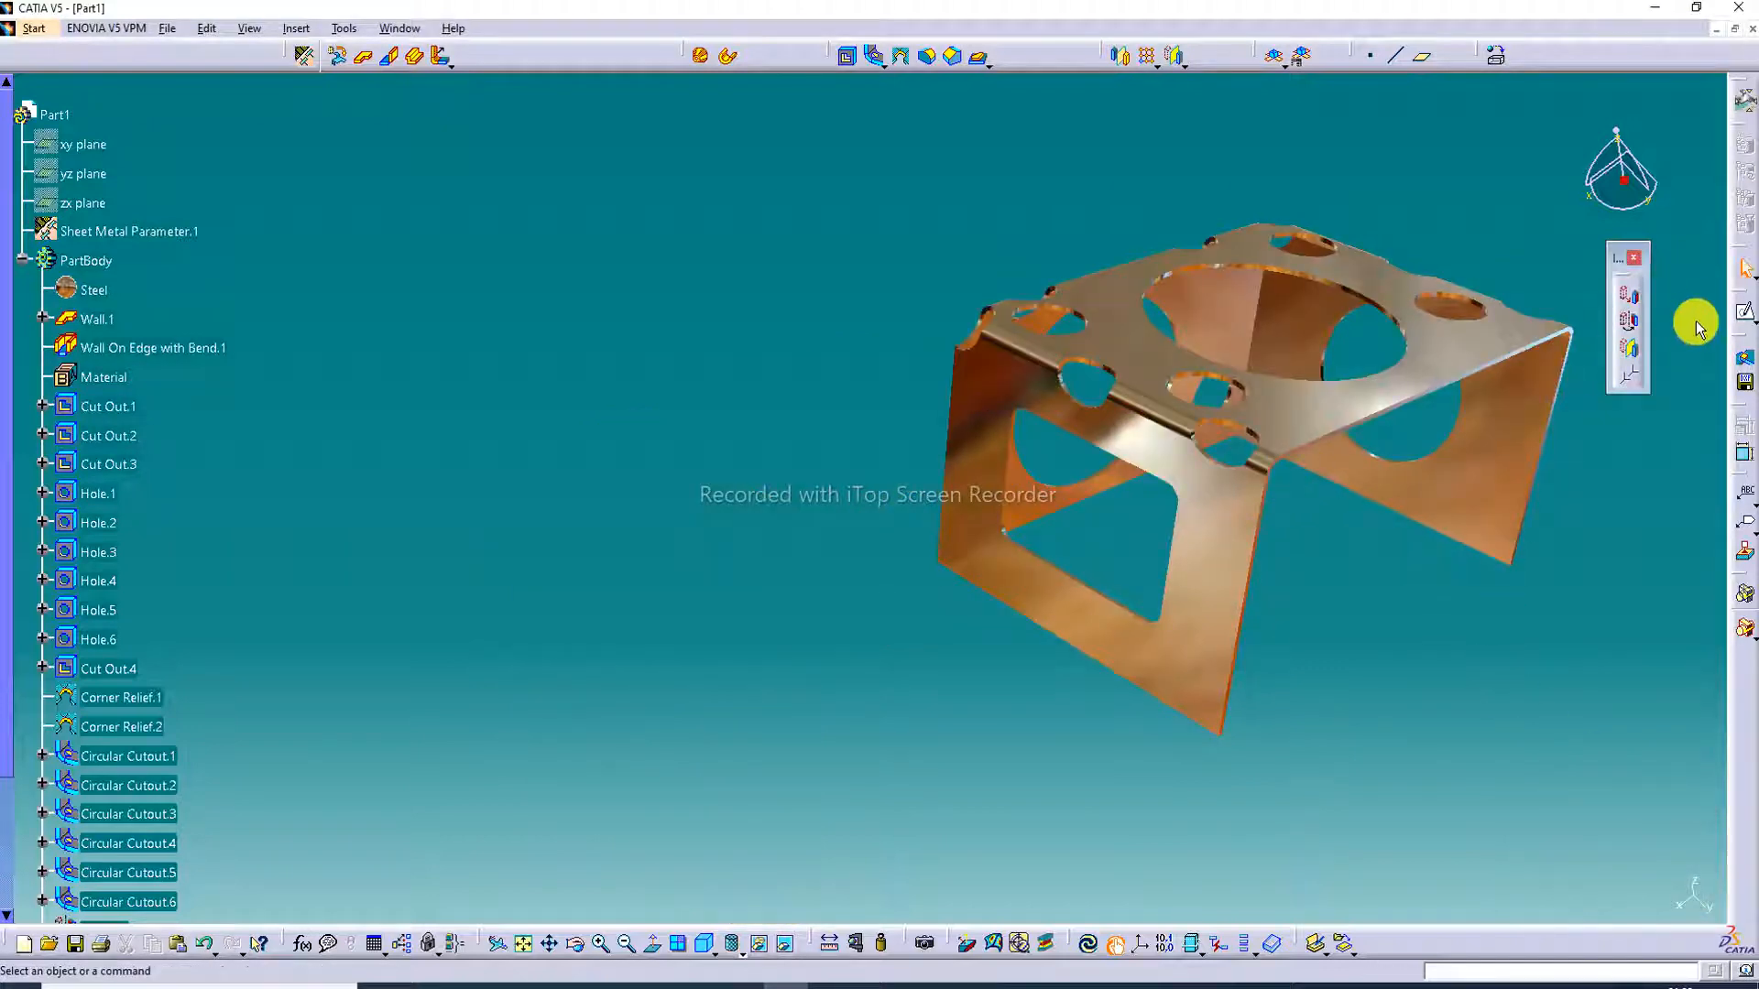
Mirror the part again with Symmetry, using the outer face of the rectangular-cutout wall as reference and keeping the transformation specifications.
click(1629, 348)
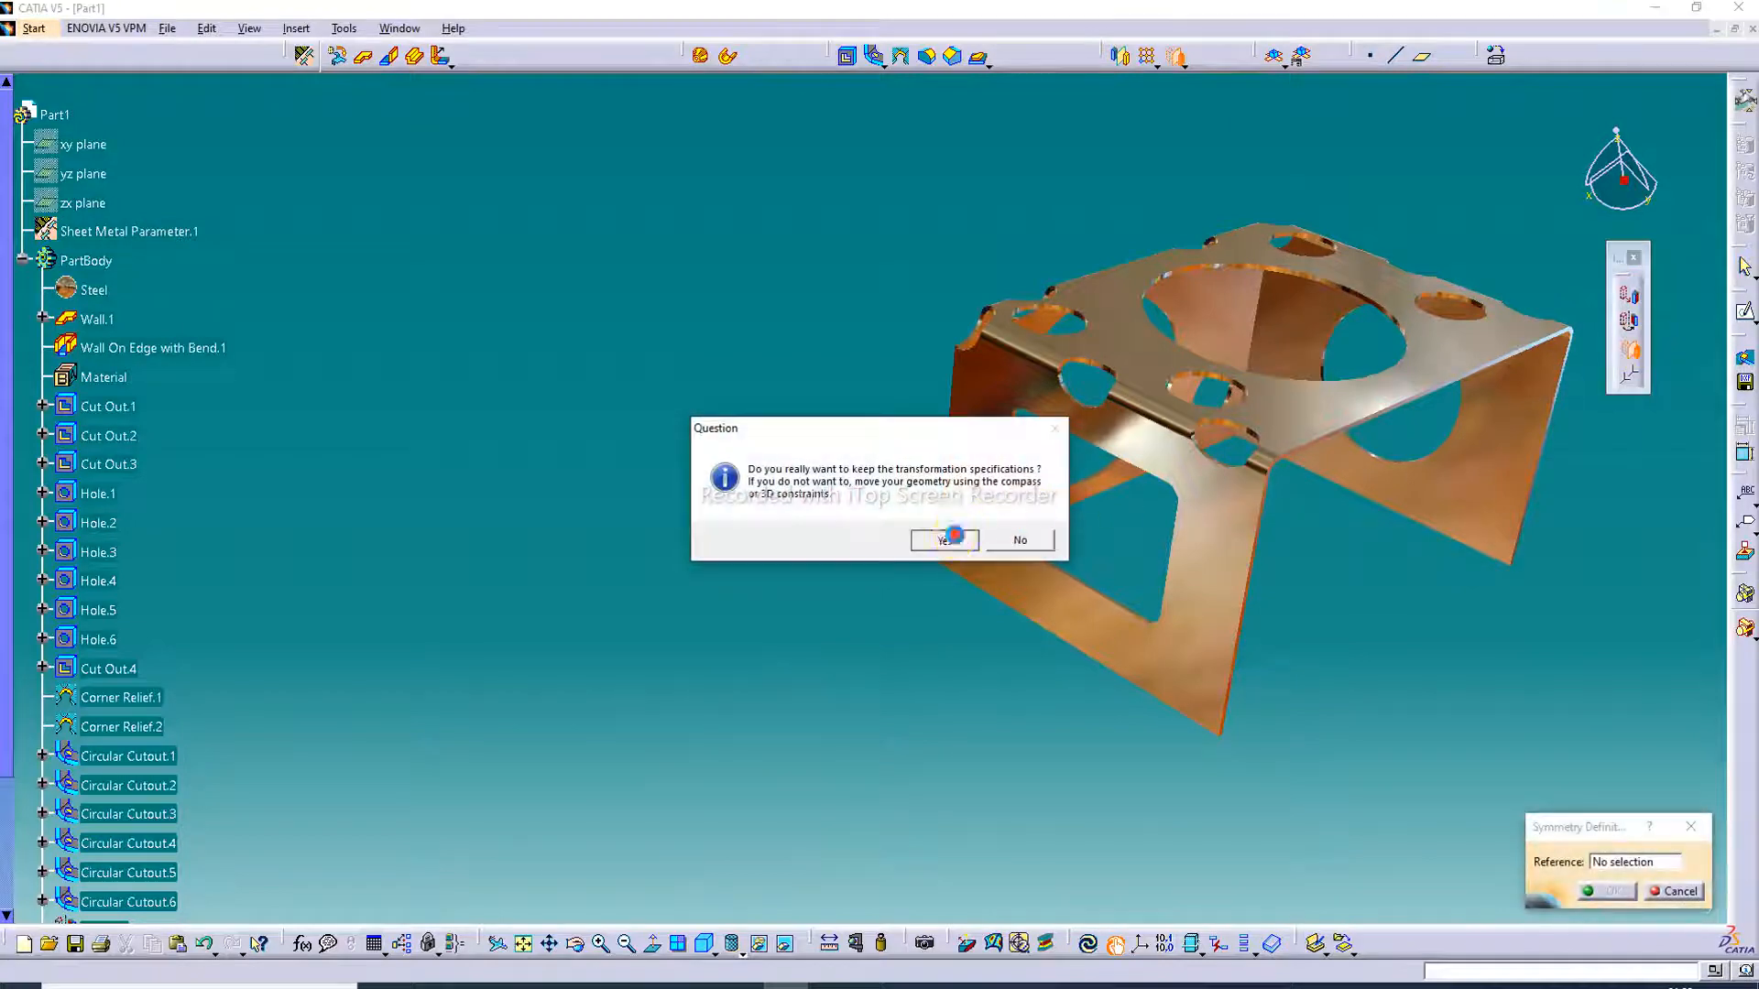
click(952, 536)
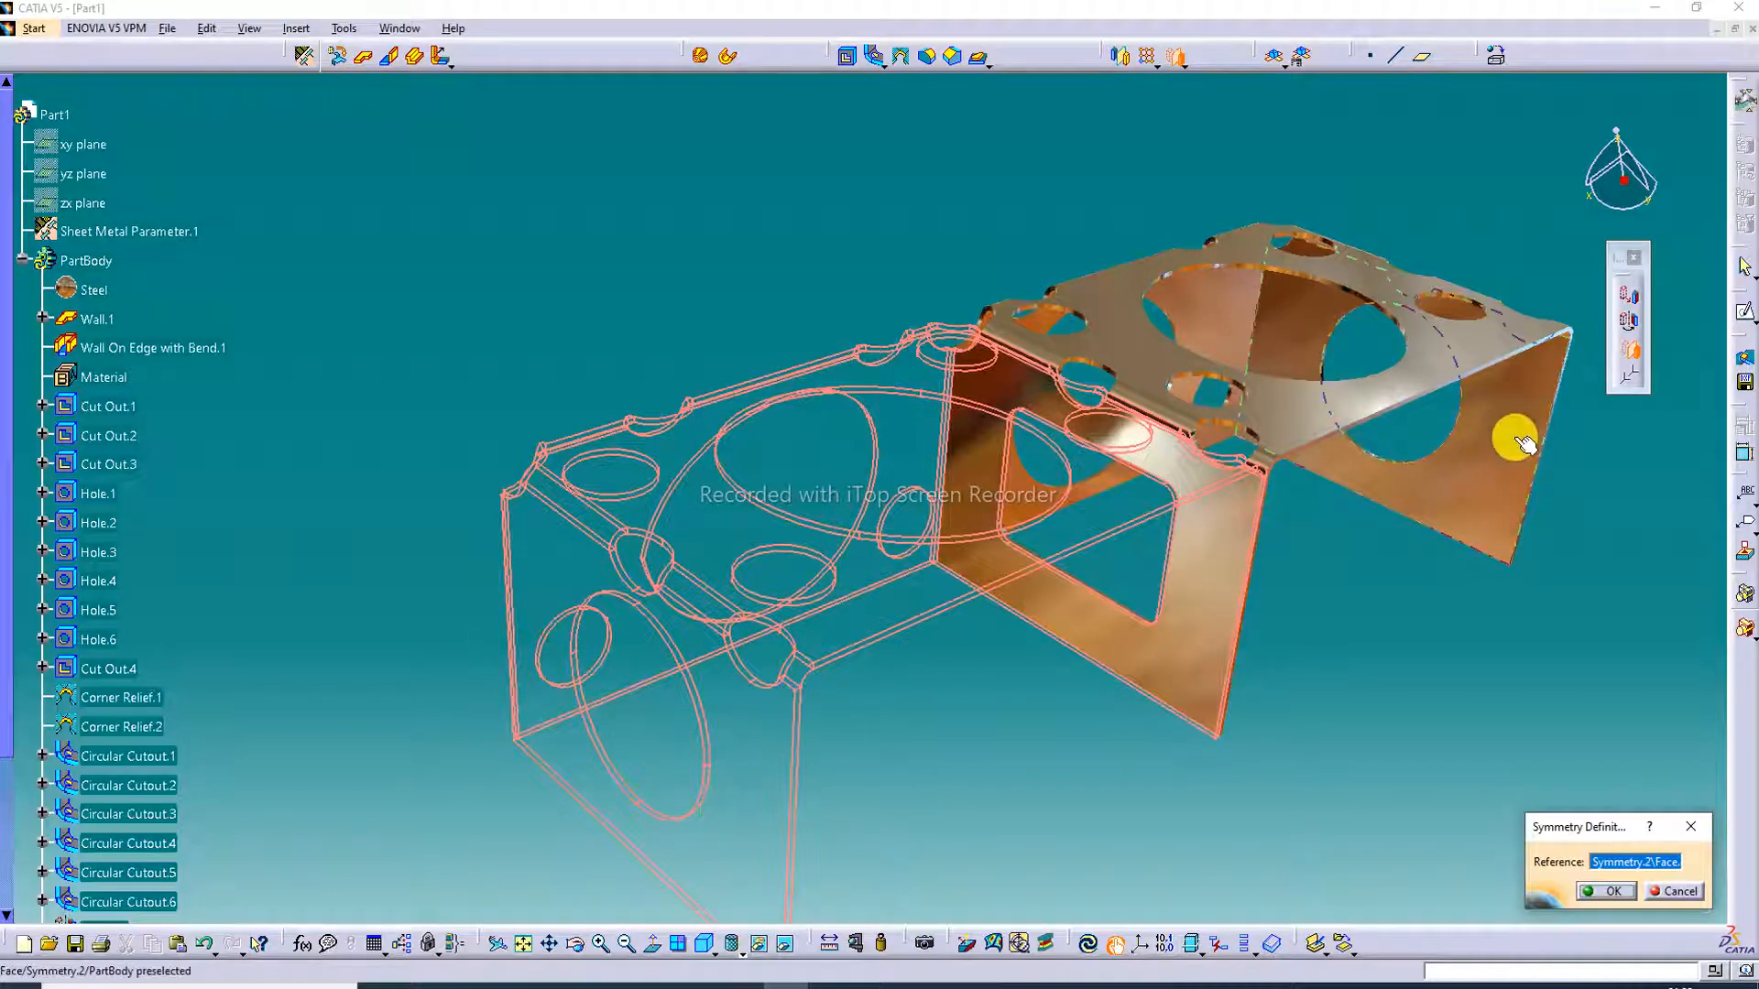
click(1609, 893)
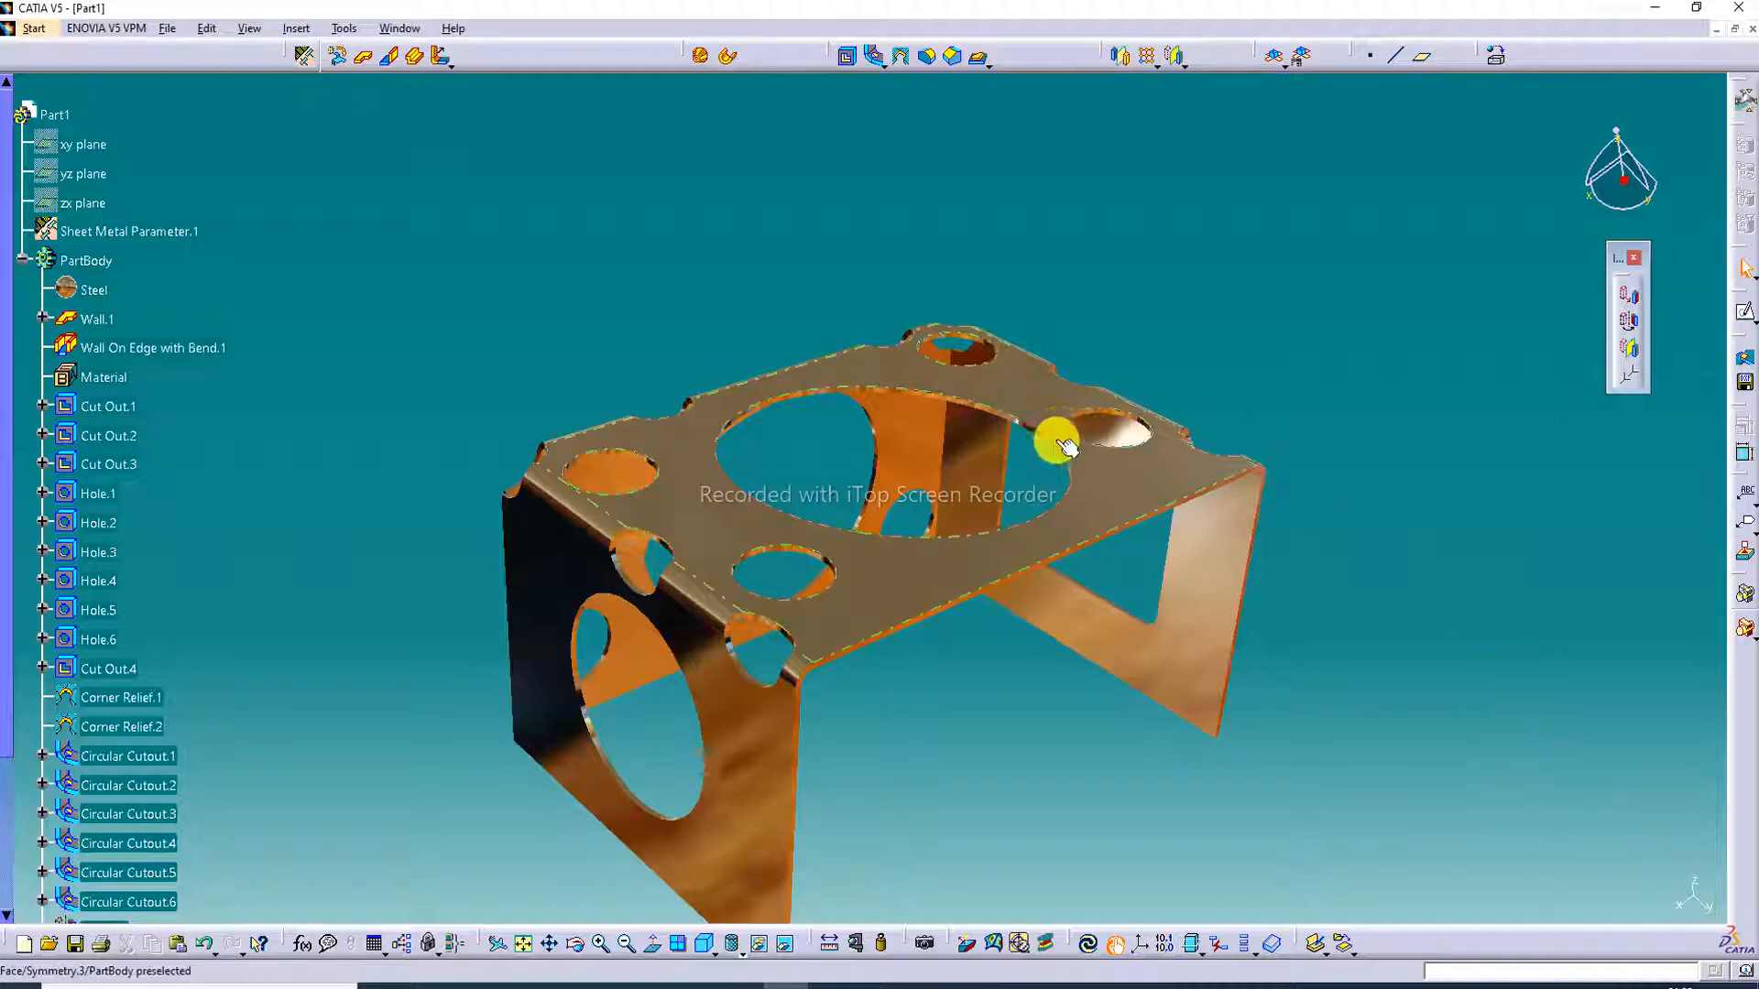
Examine the mirrored sheet metal part's walls, cutouts and bends from several angles and distances.
middle_drag(1071, 358, 1115, 287)
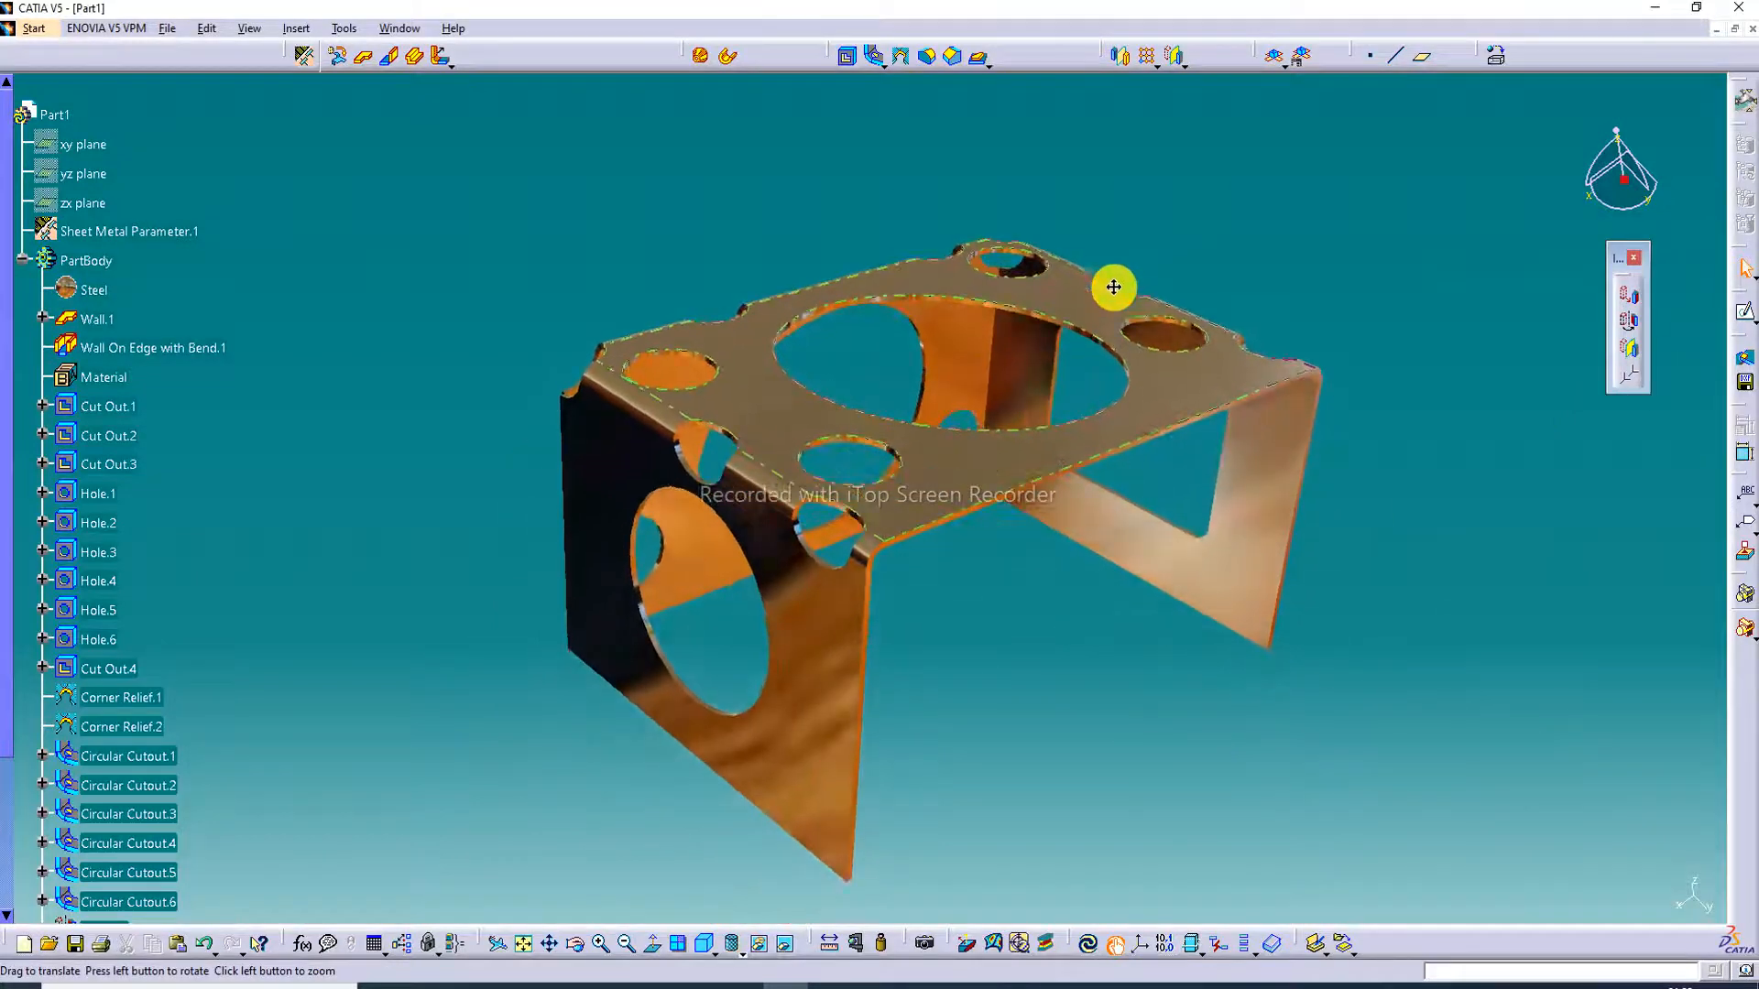
click(522, 942)
click(602, 943)
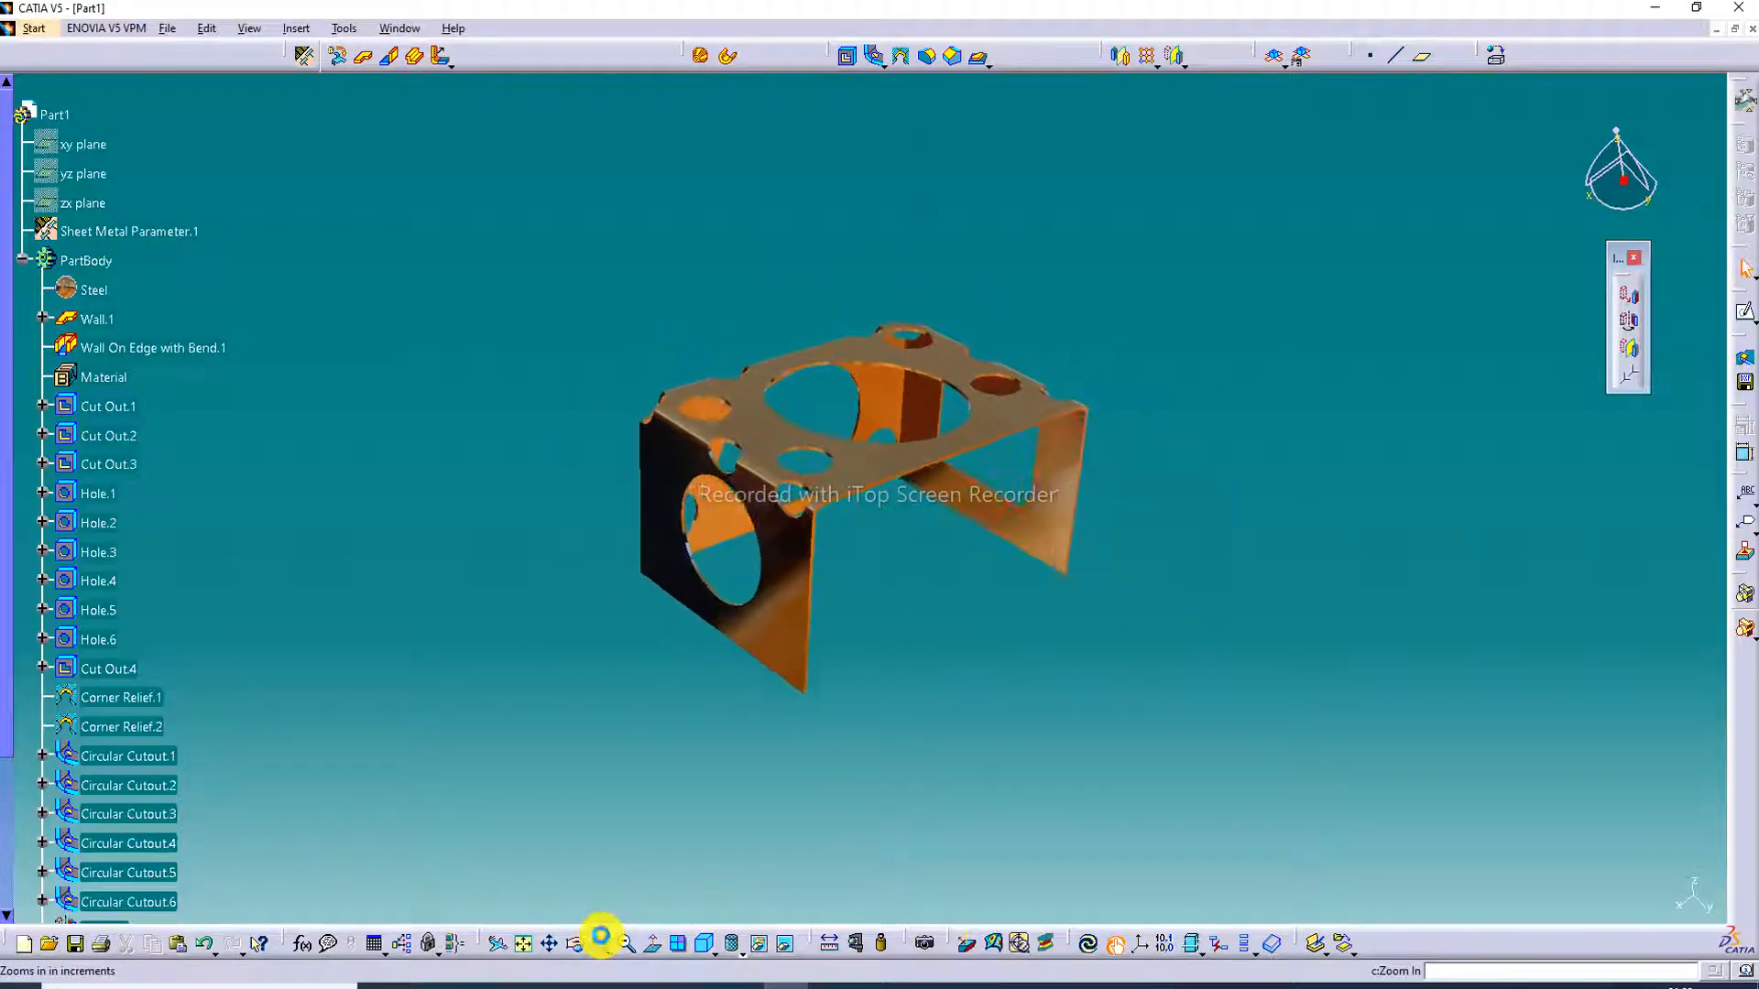
middle_drag(1043, 319, 1008, 383)
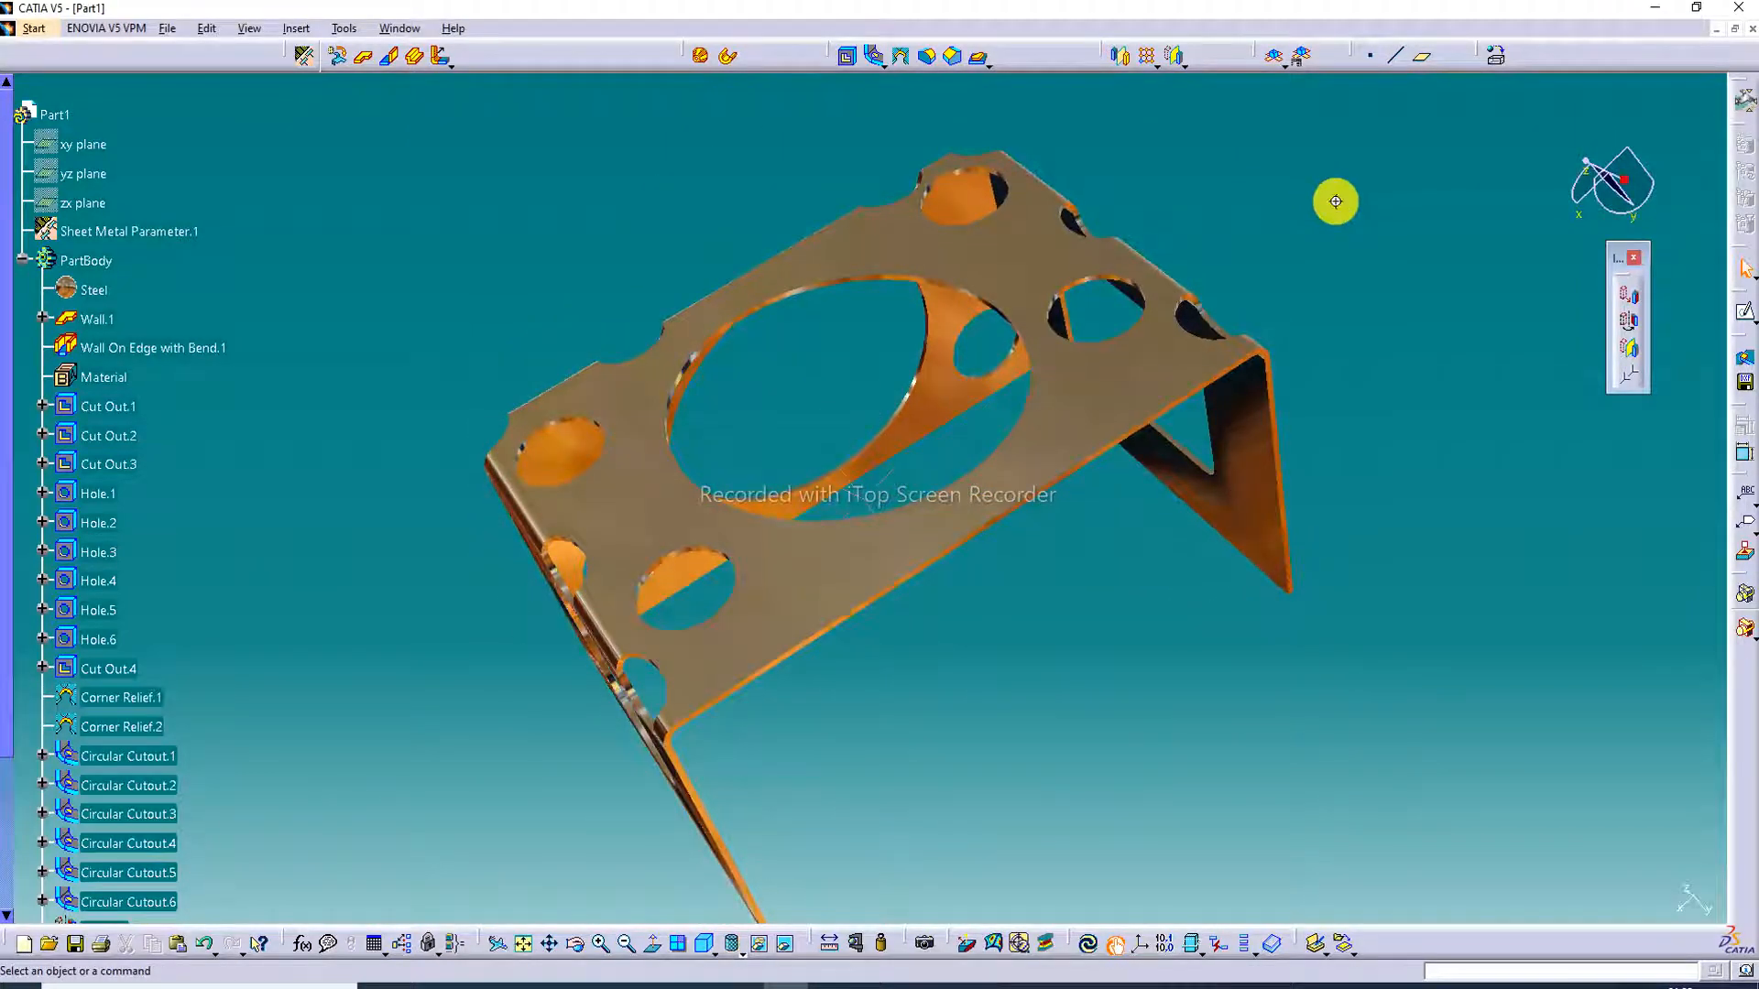
middle_drag(1336, 201, 1183, 436)
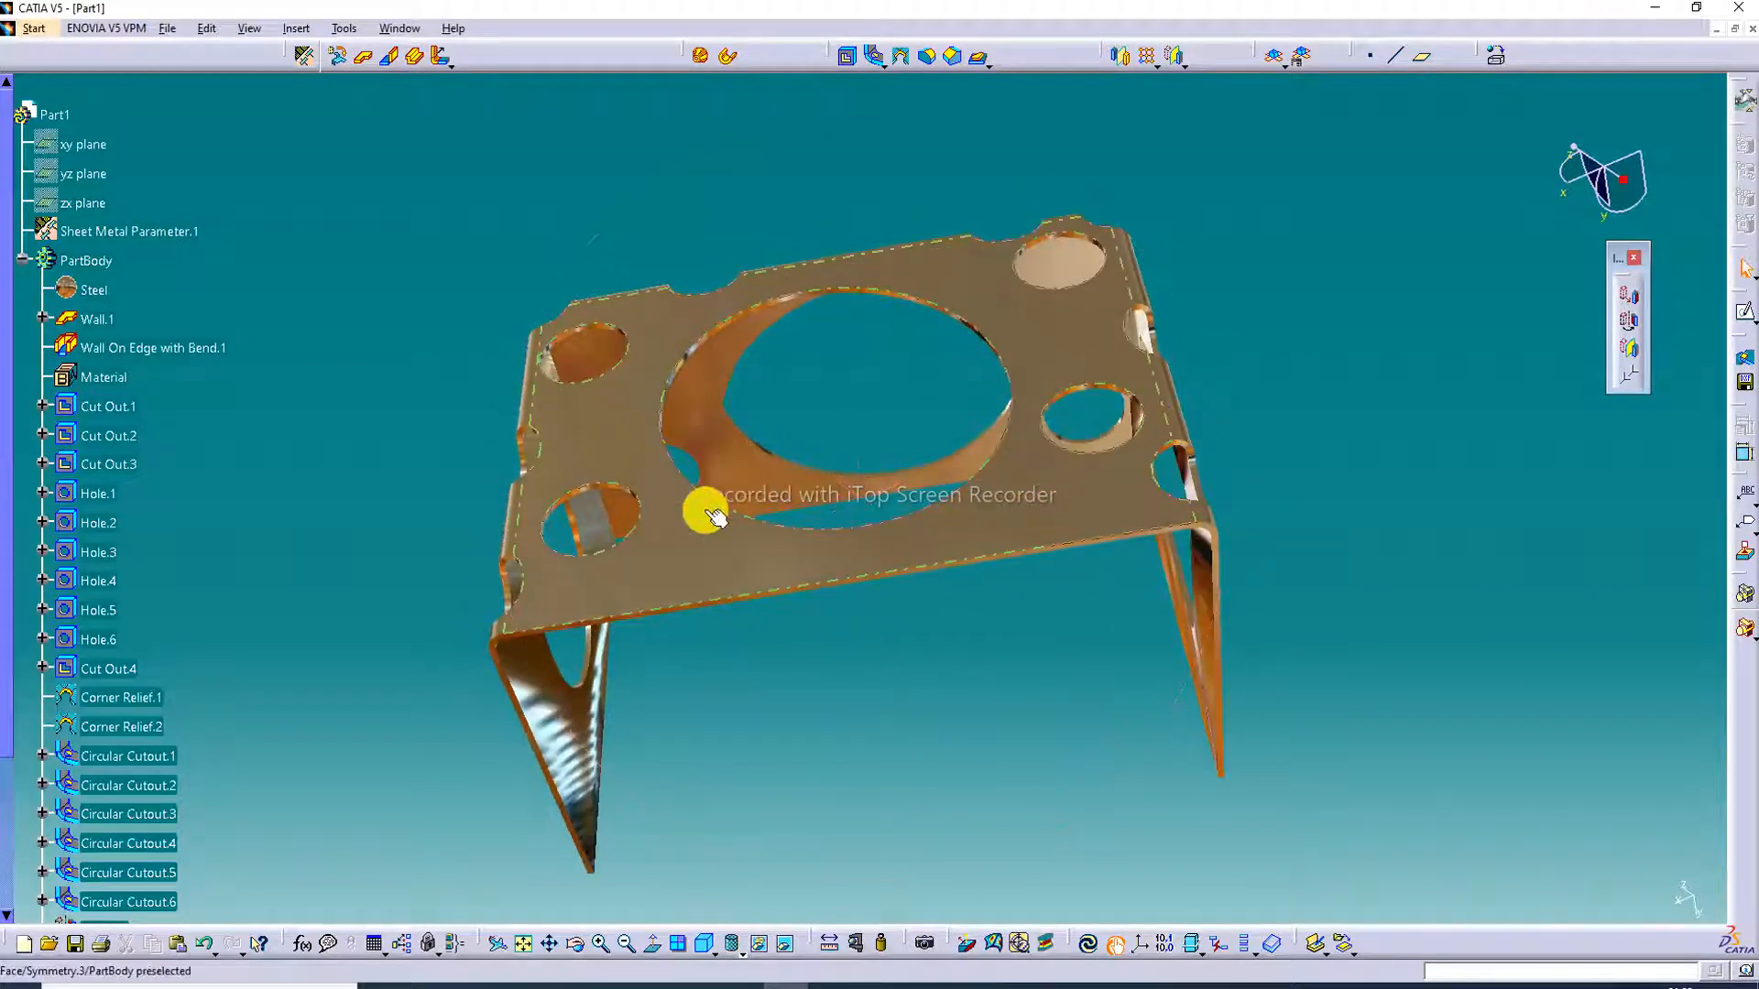
middle_drag(714, 518, 675, 314)
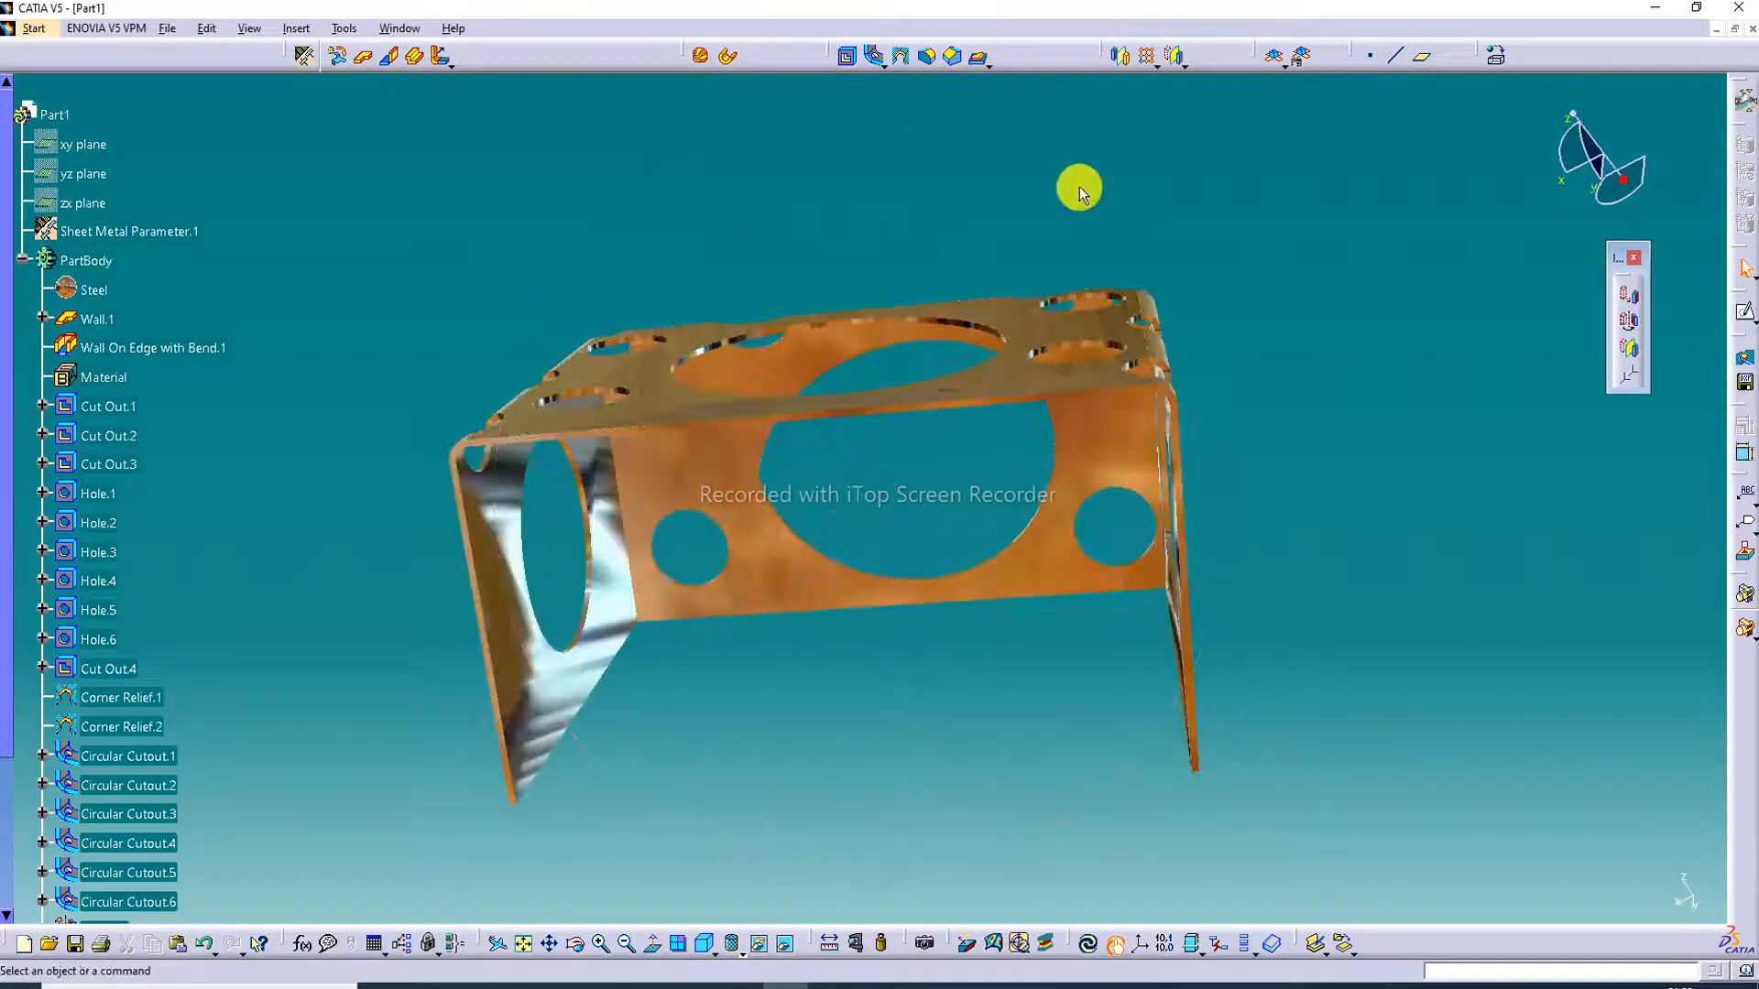
middle_drag(1020, 201, 1068, 381)
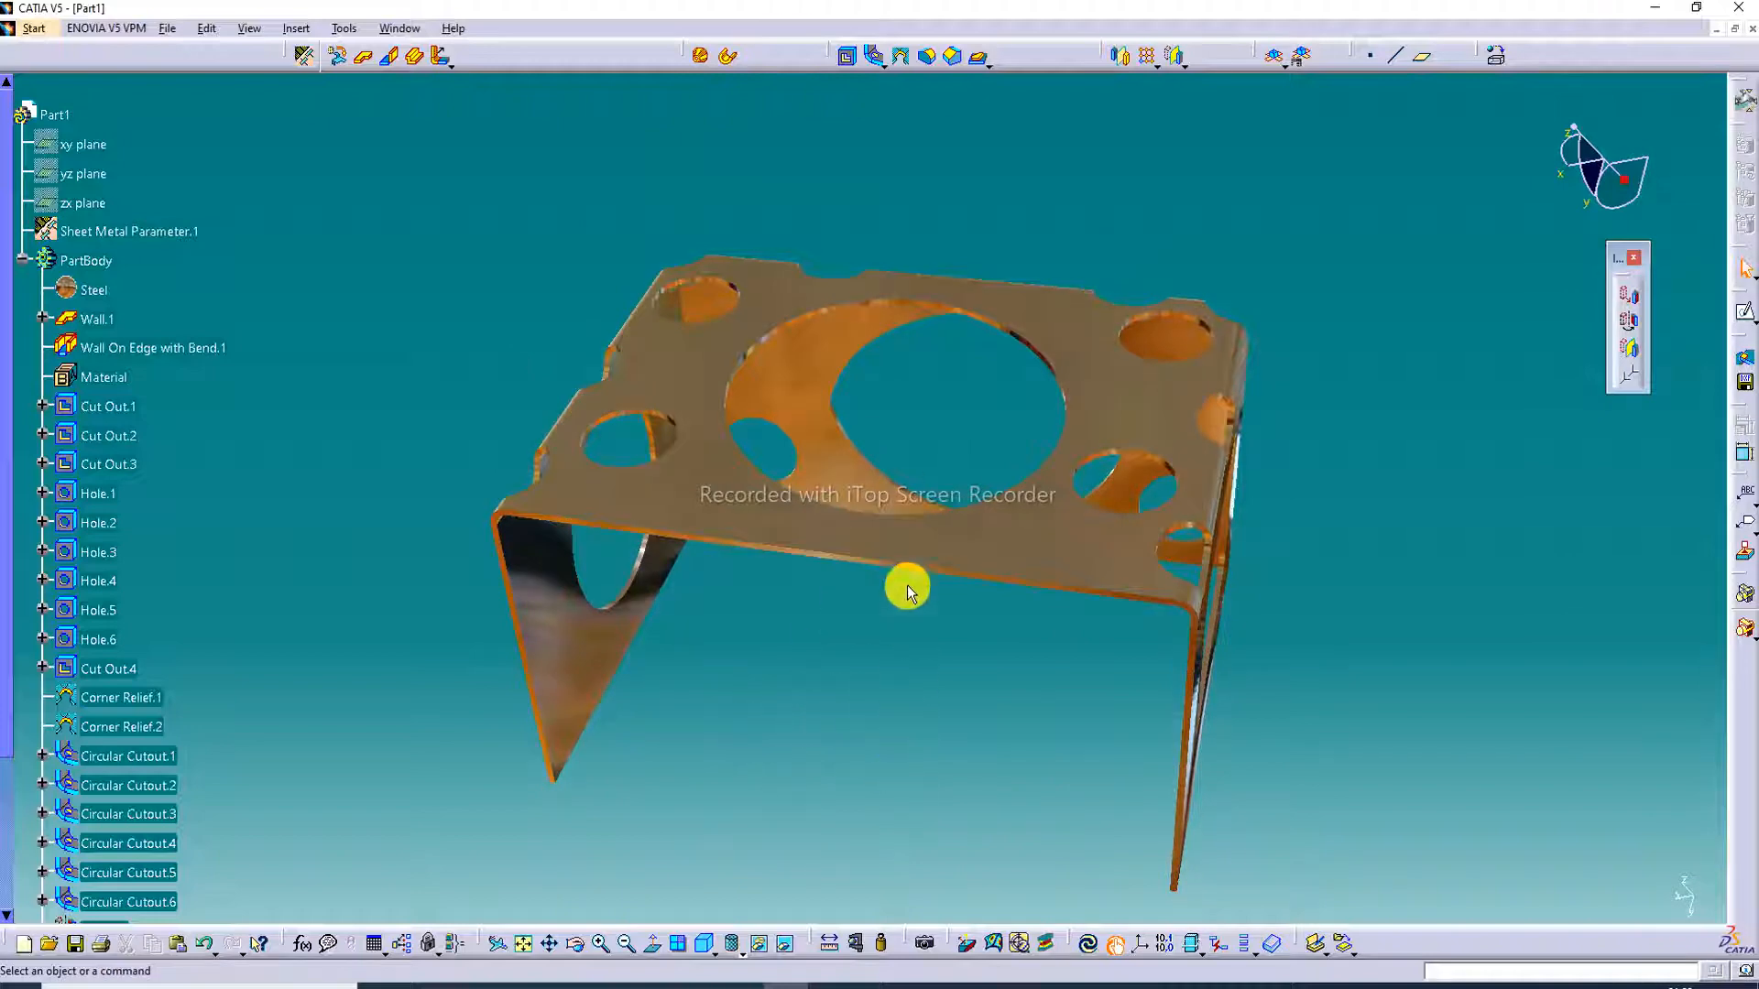
middle_drag(904, 550, 911, 436)
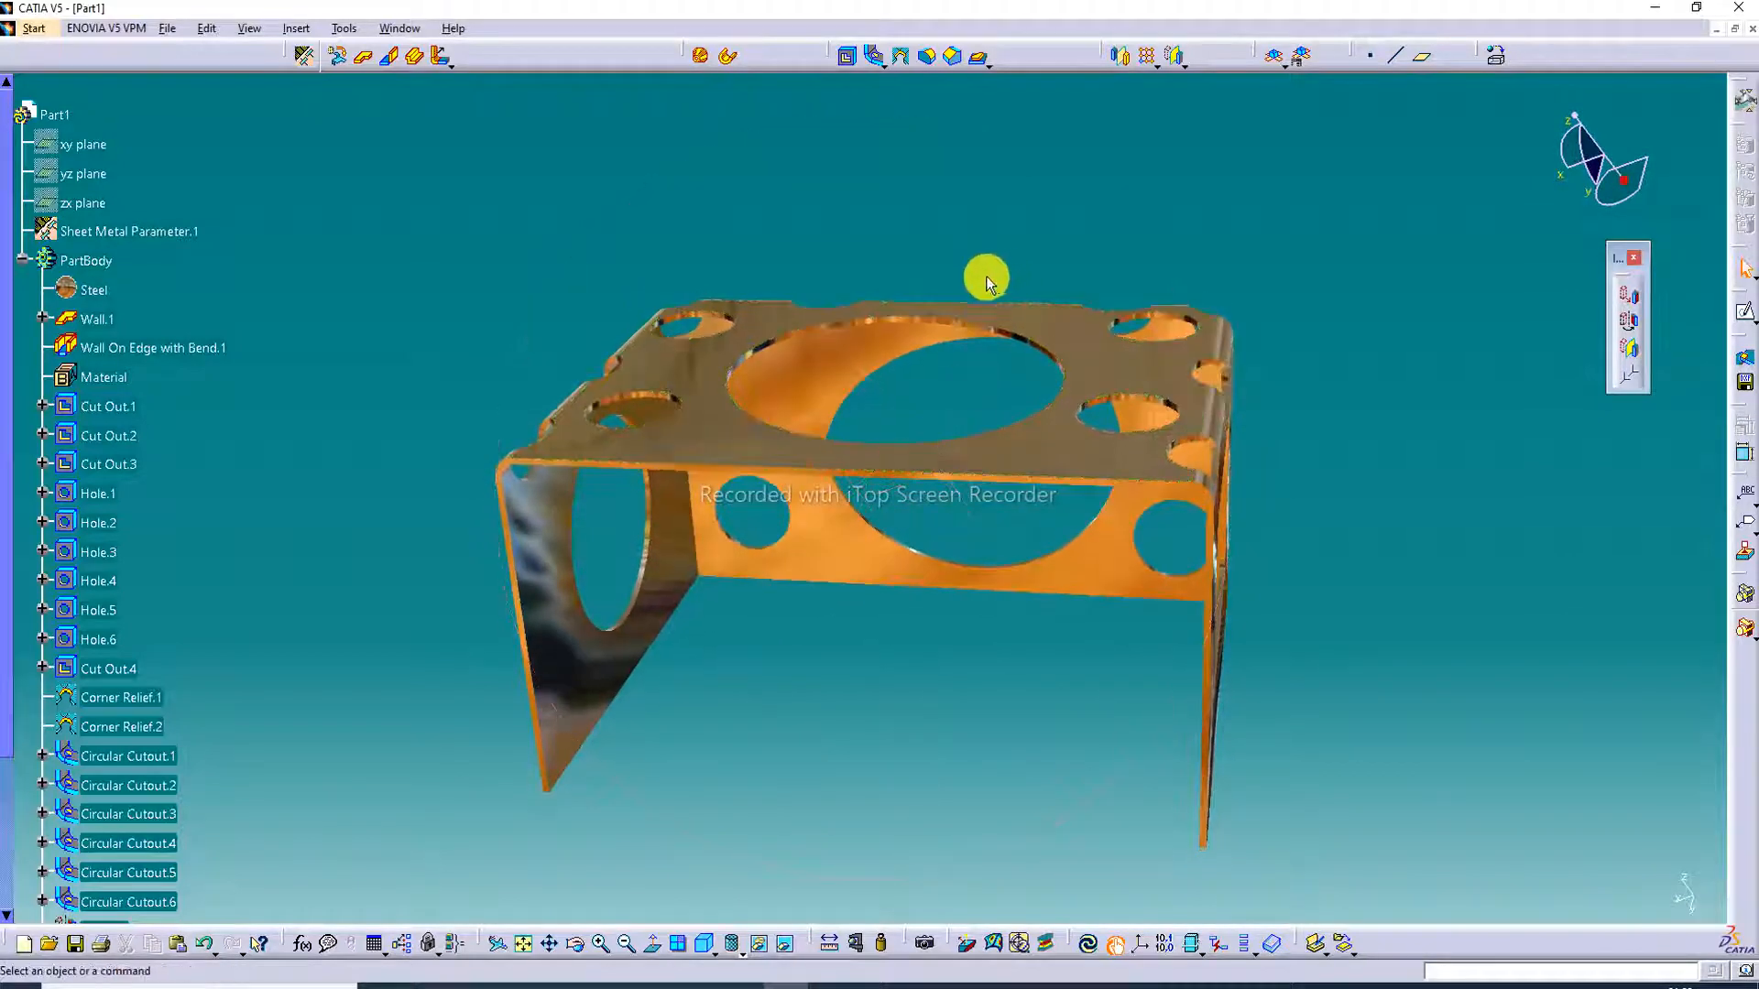
click(600, 943)
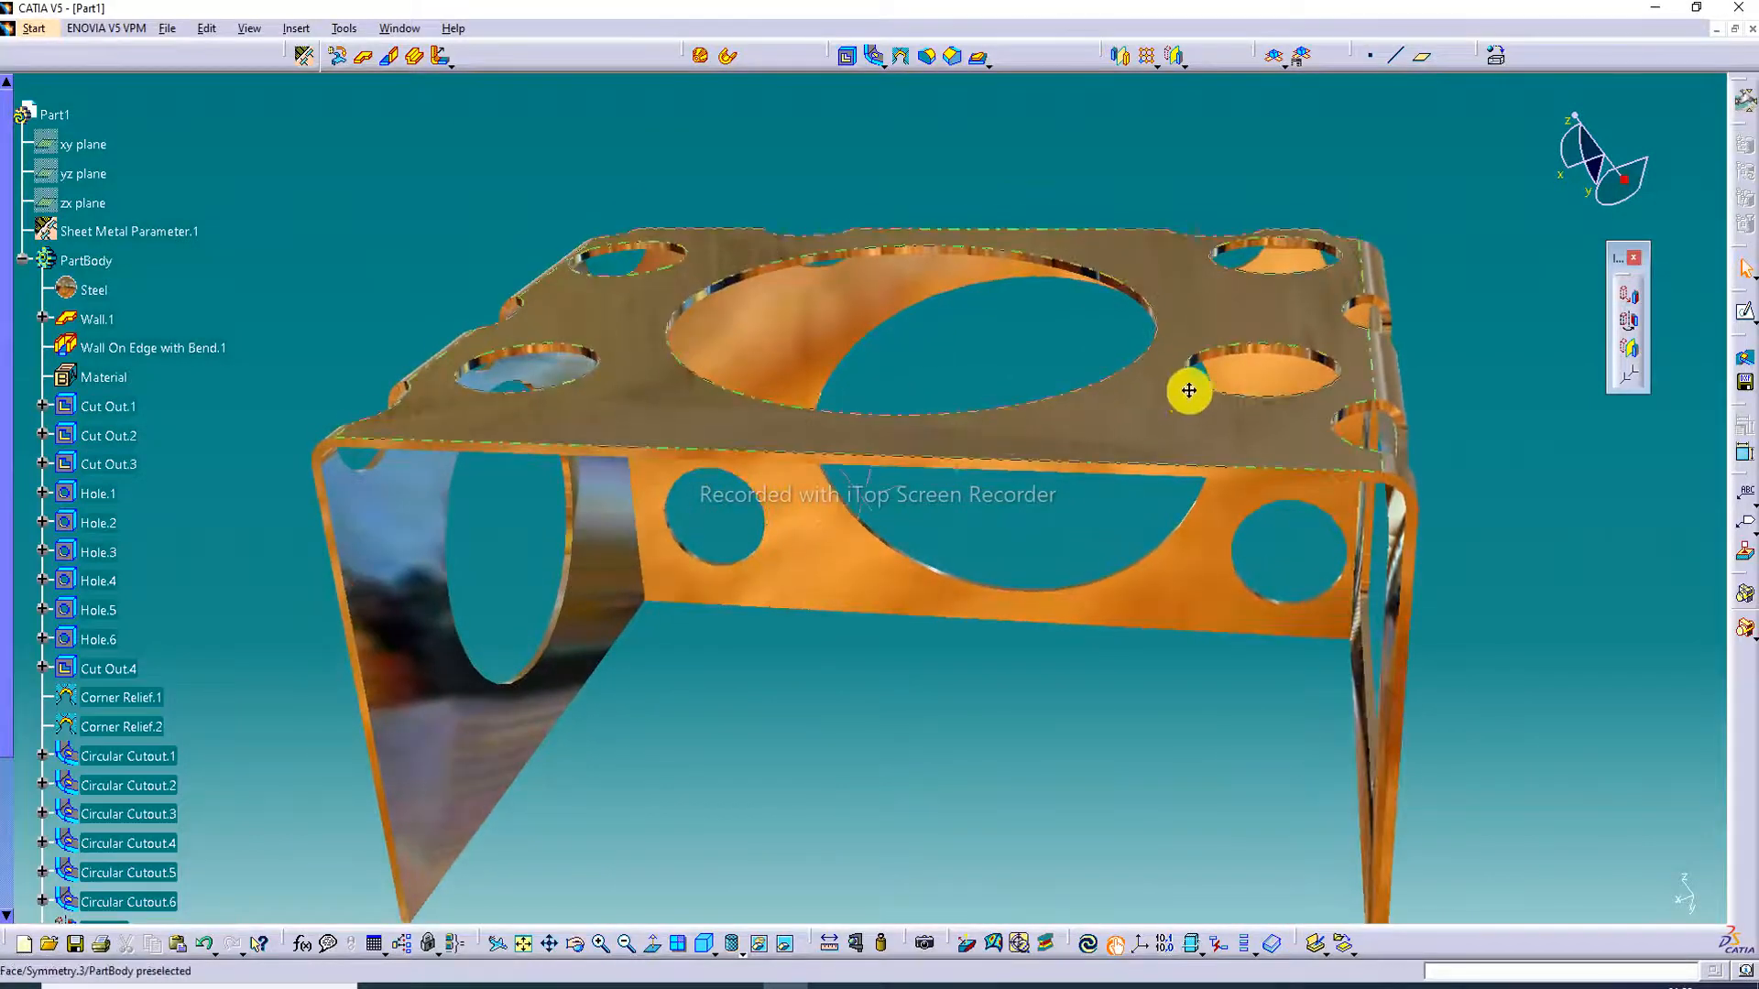
middle_drag(1188, 391, 1237, 340)
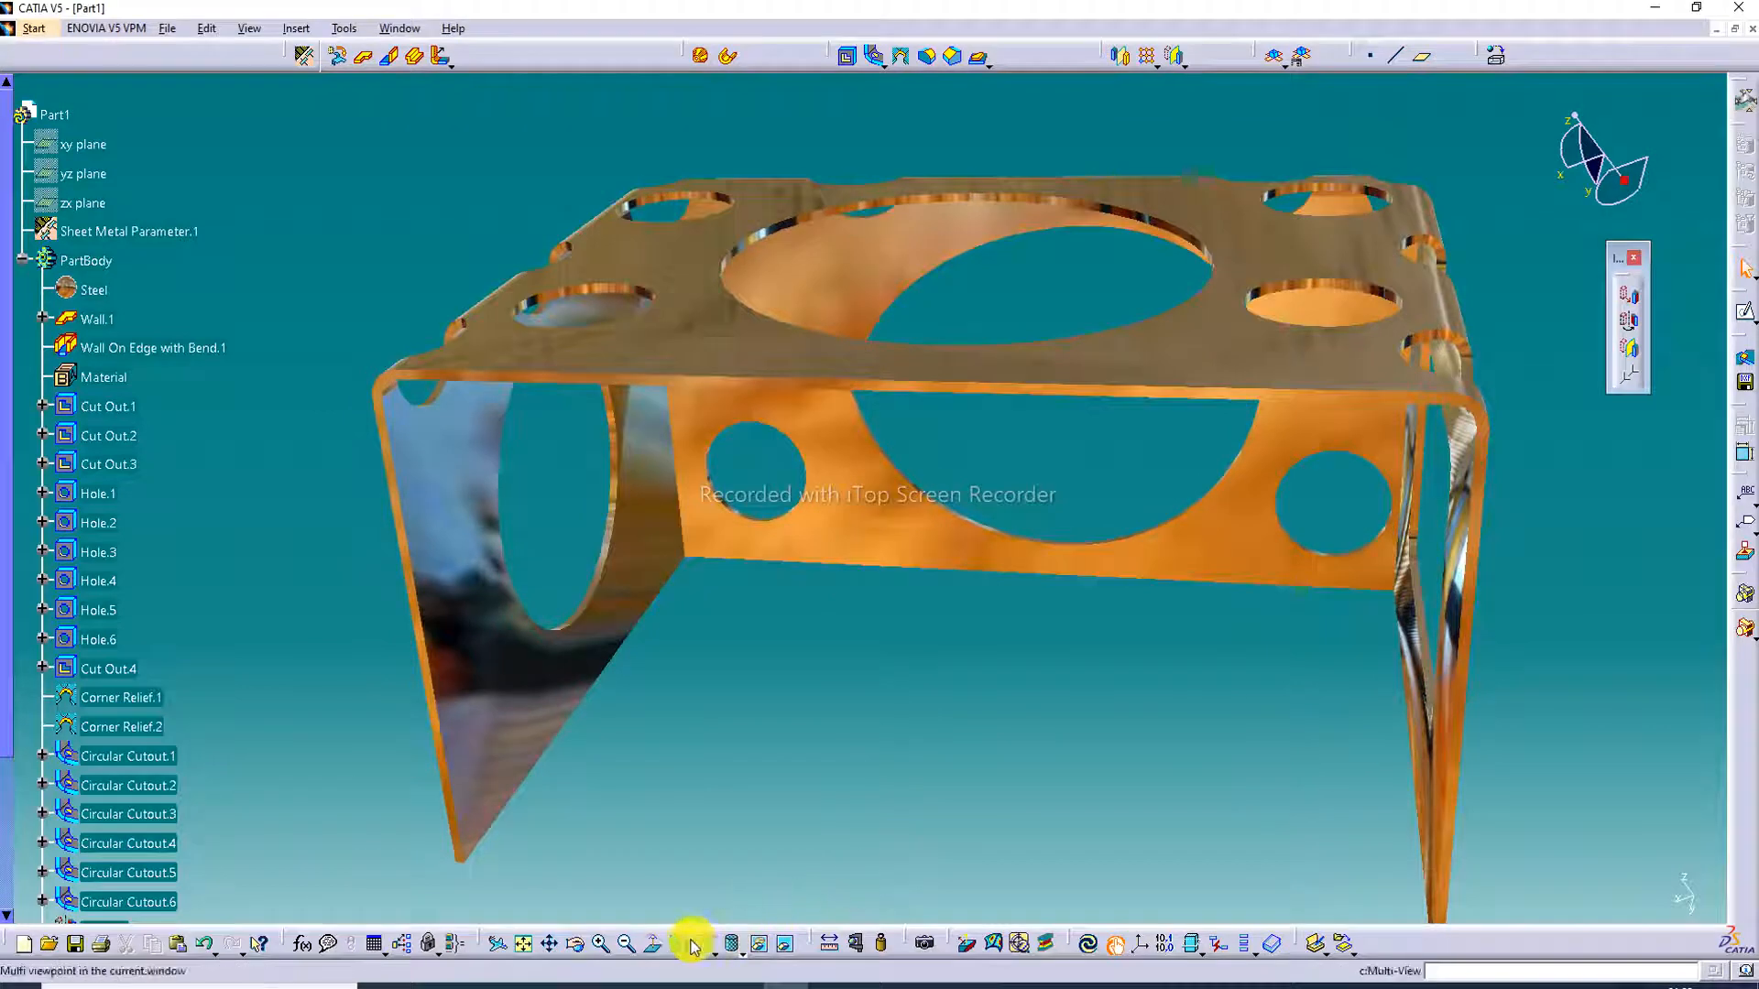
click(626, 942)
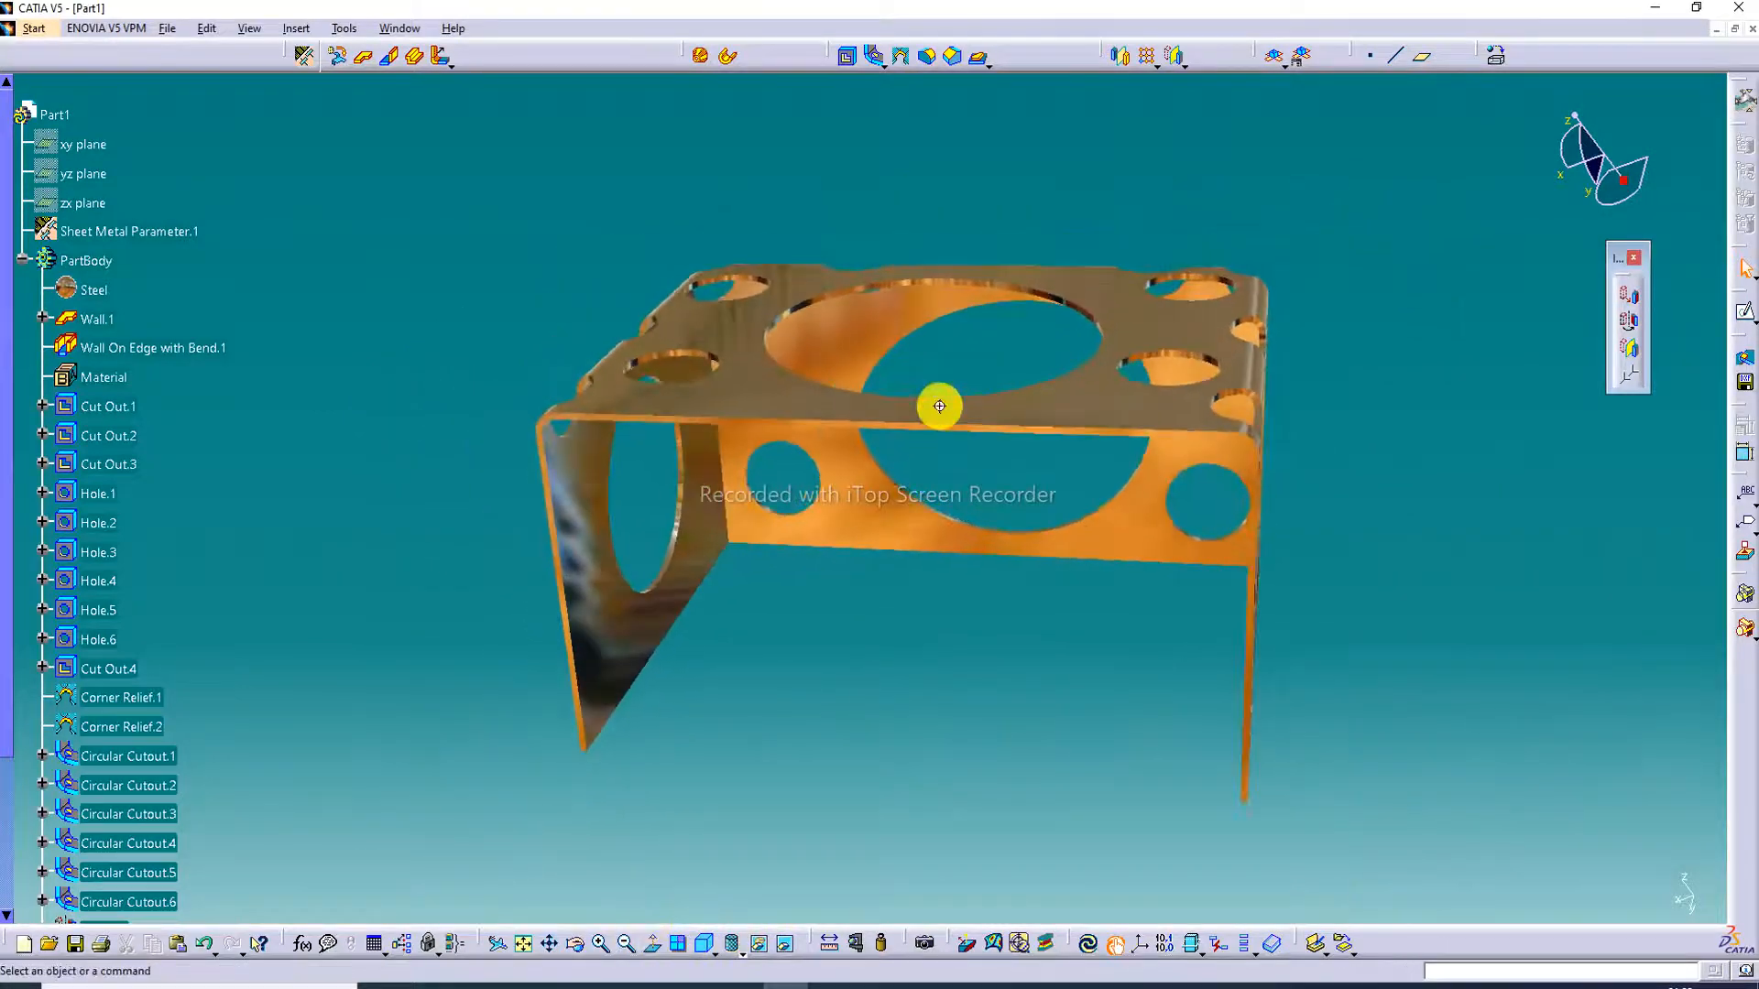
middle_drag(936, 406, 875, 499)
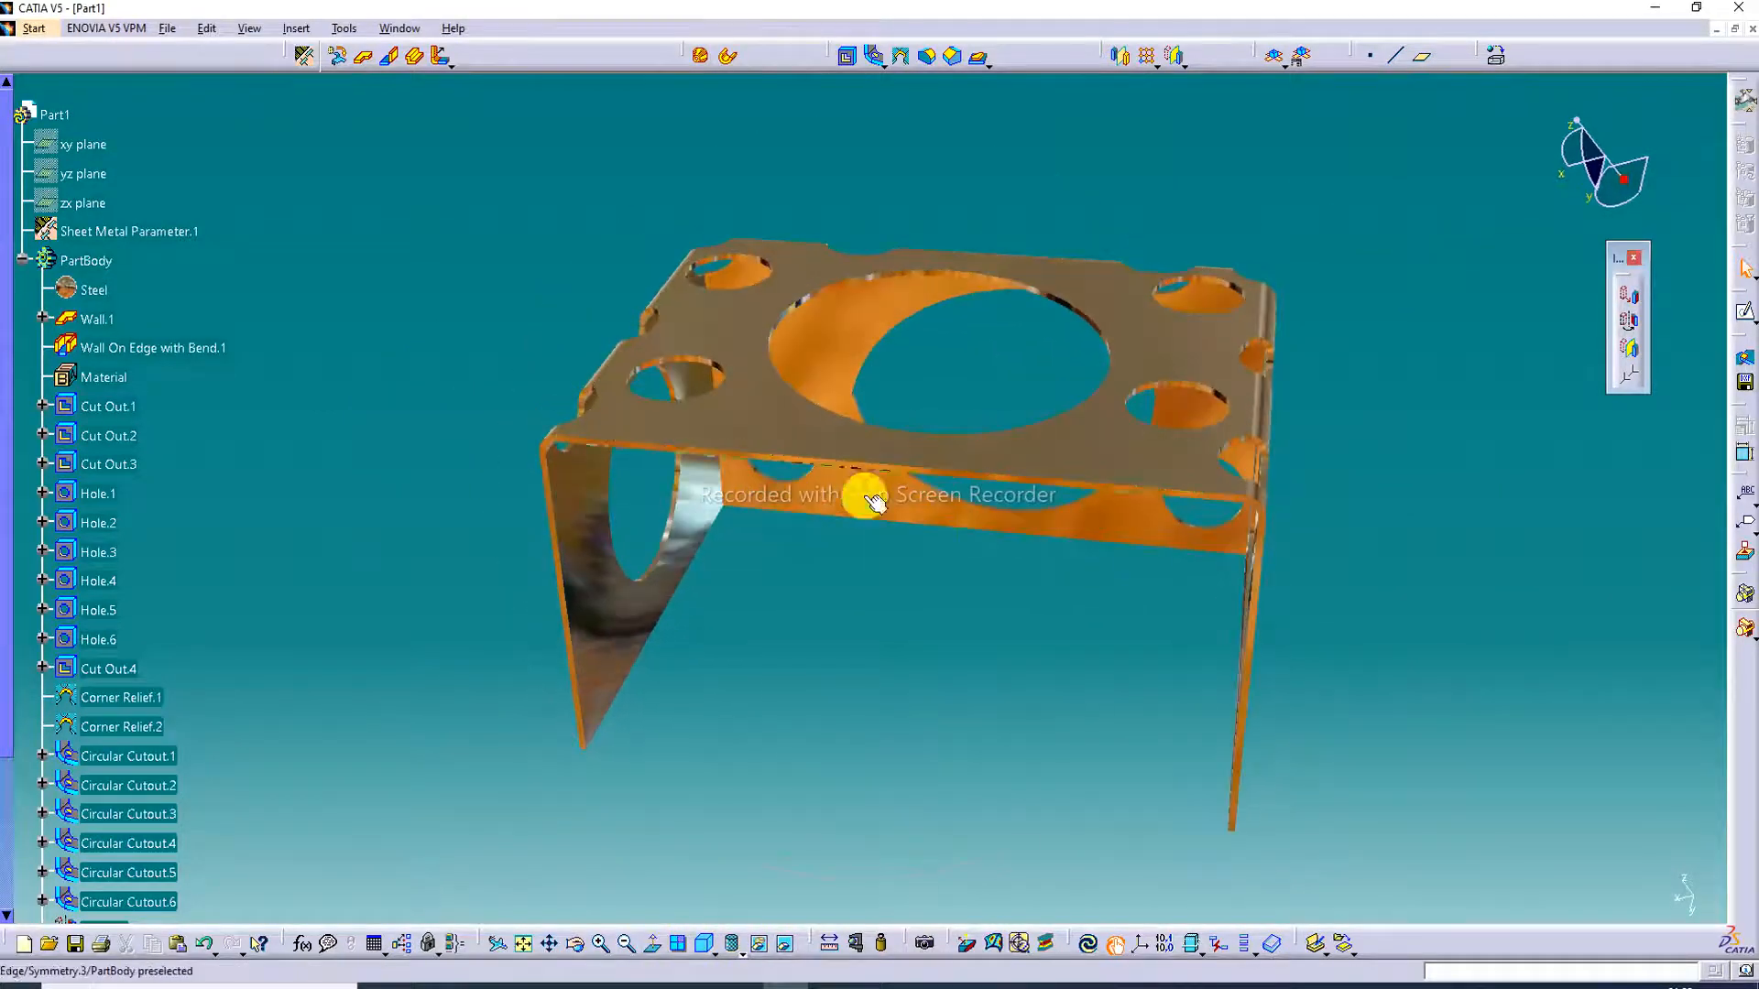
click(523, 942)
click(601, 942)
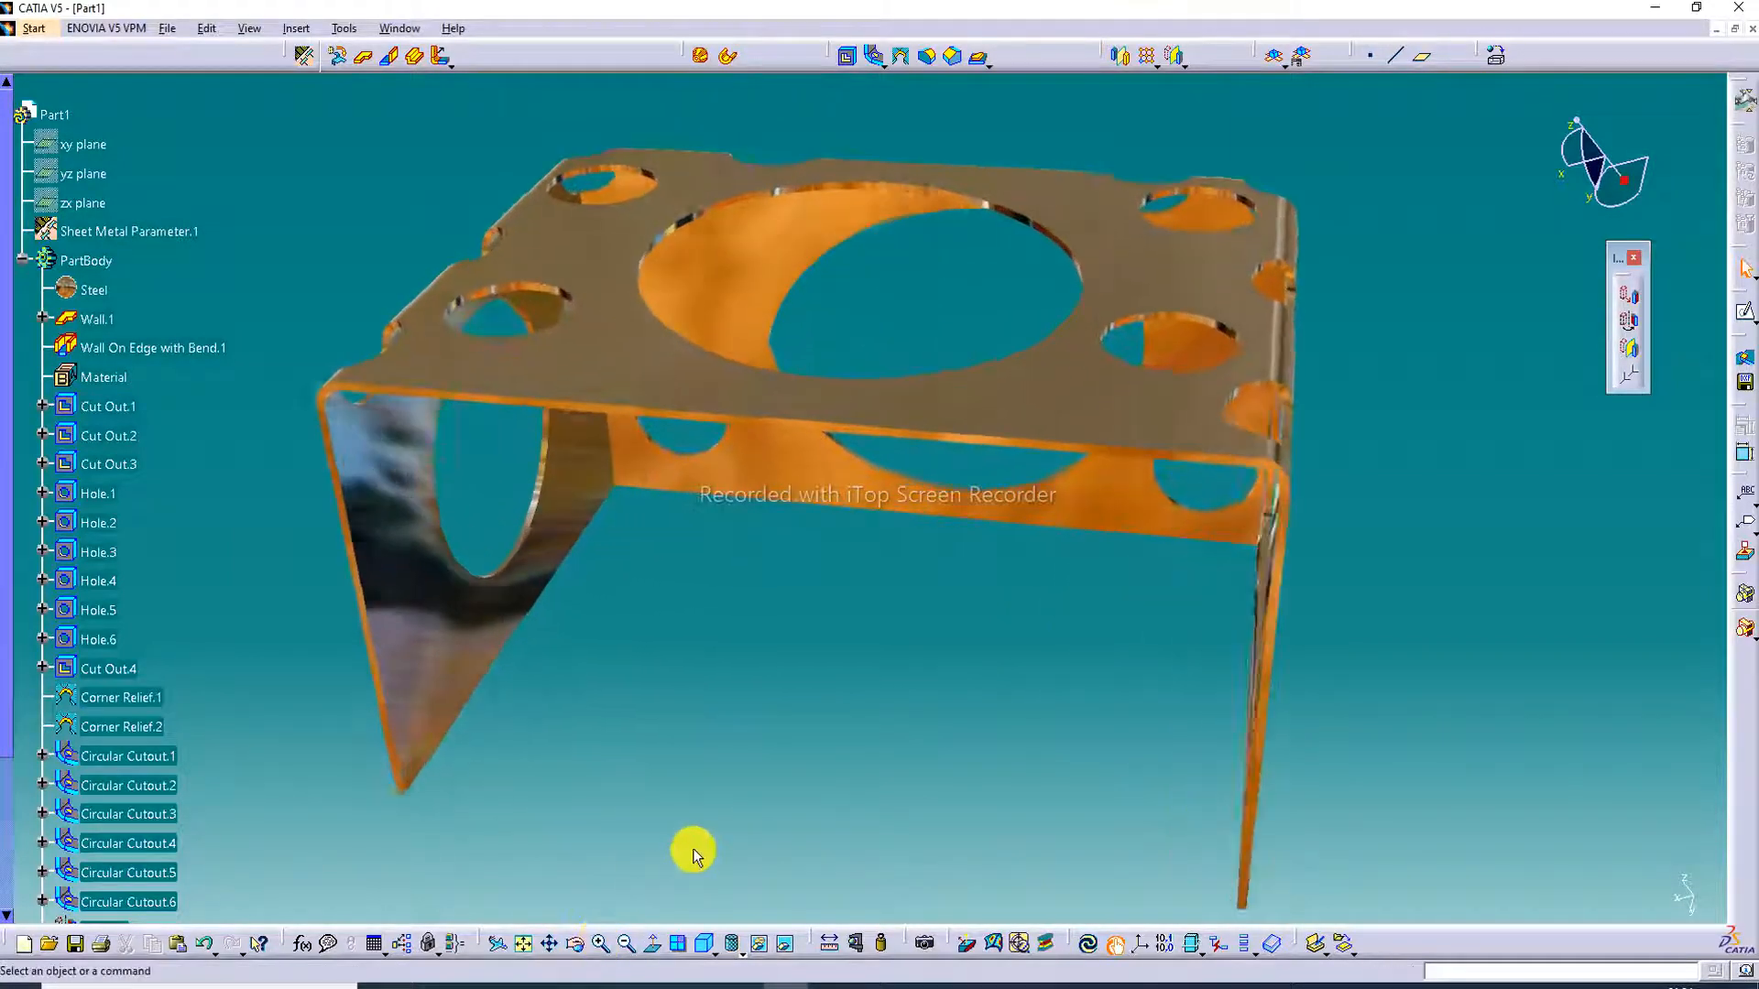
click(631, 946)
mouse_move(1001, 409)
middle_down()
mouse_move(1001, 392)
mouse_move(1020, 459)
mouse_move(1001, 490)
mouse_move(989, 451)
mouse_move(1042, 461)
mouse_move(1014, 390)
middle_up()
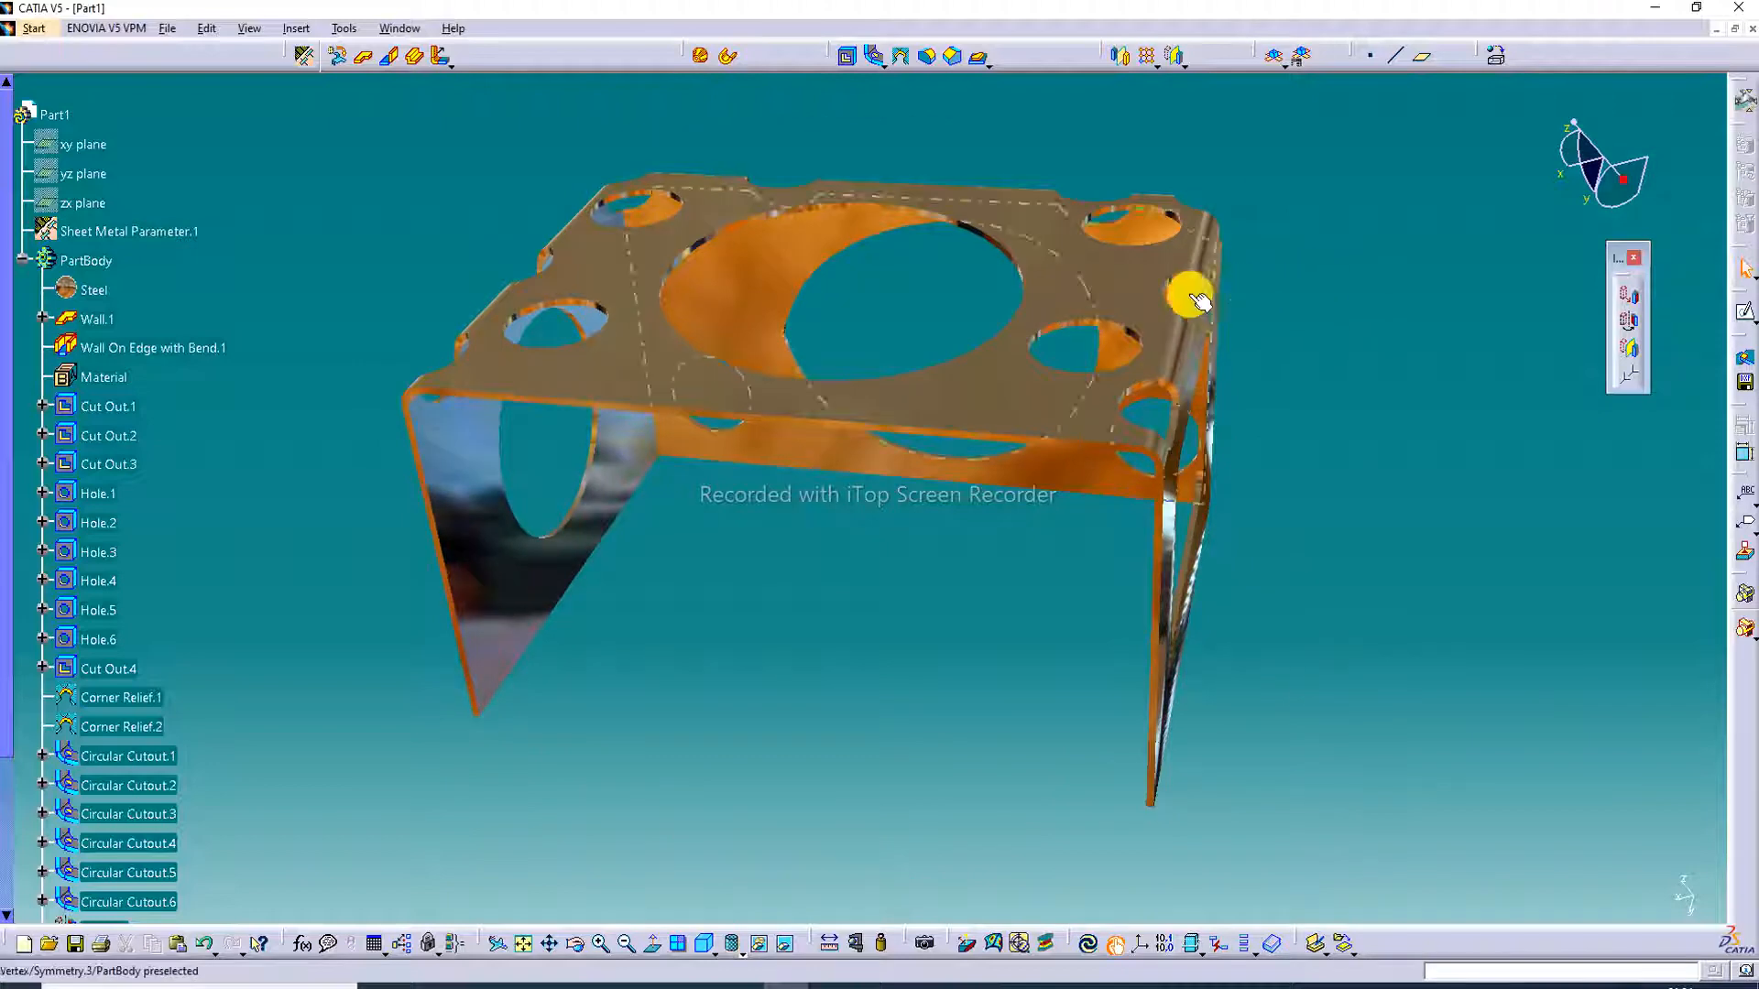
mouse_move(1123, 295)
middle_down()
mouse_move(1126, 259)
mouse_move(1113, 271)
middle_up()
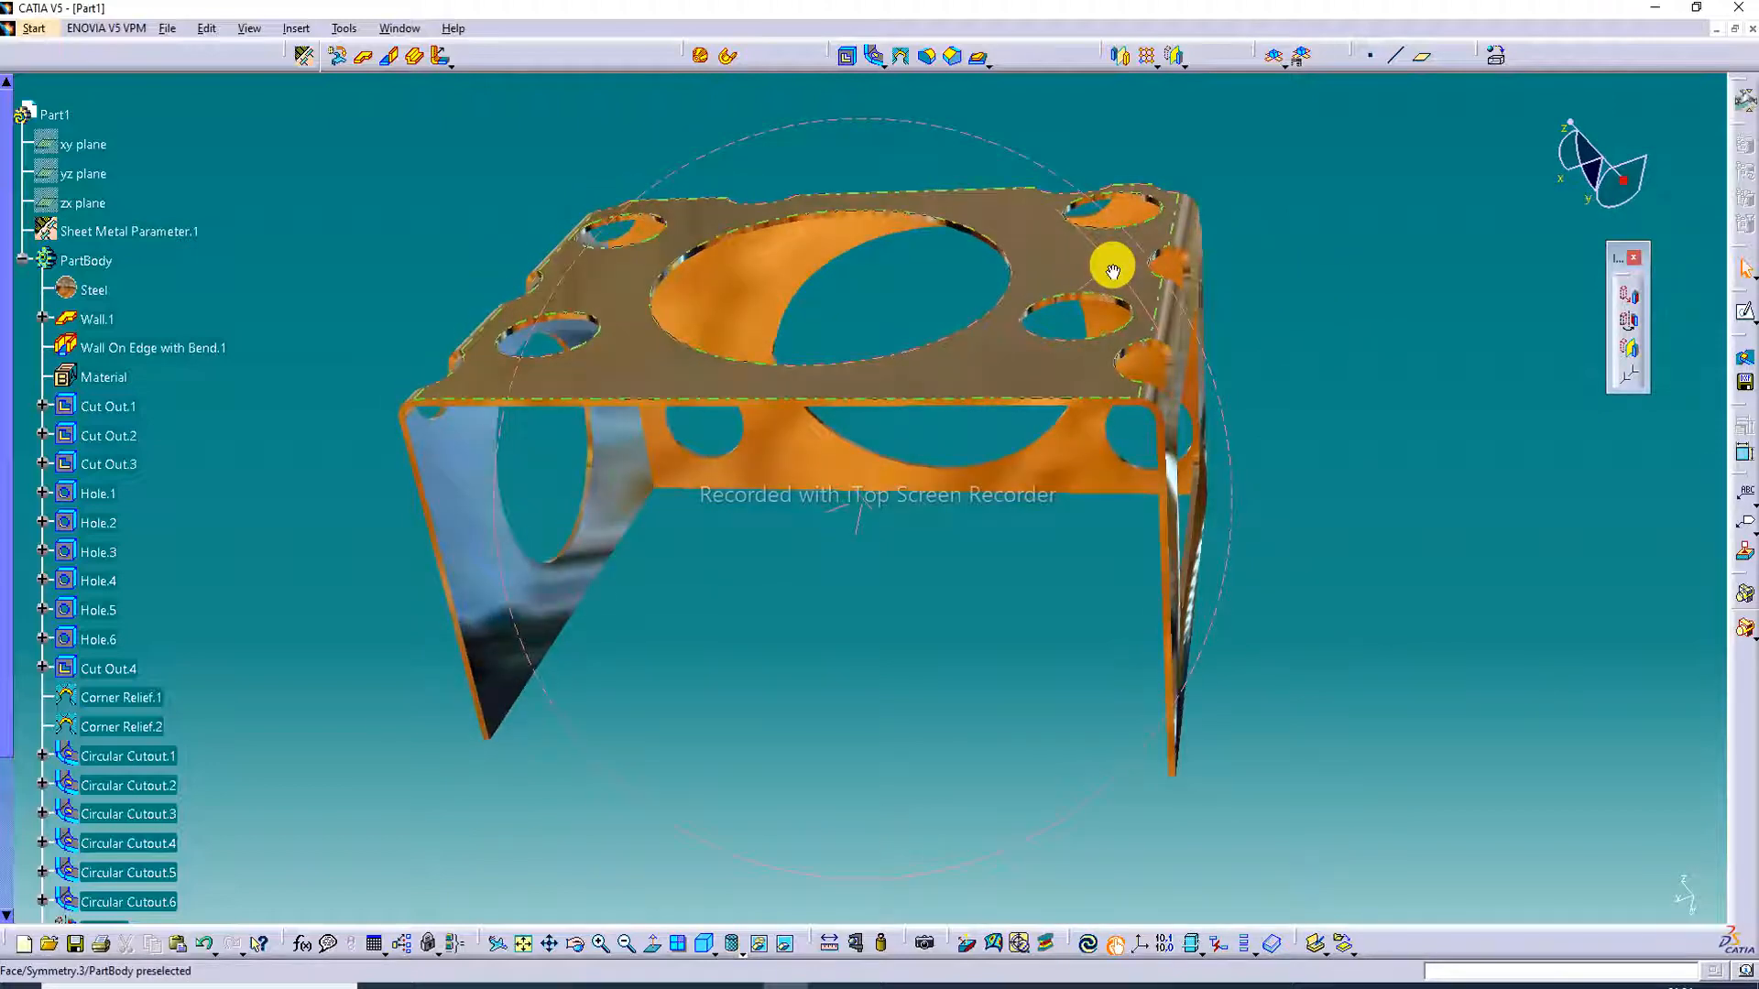
middle_drag(1119, 288, 1169, 338)
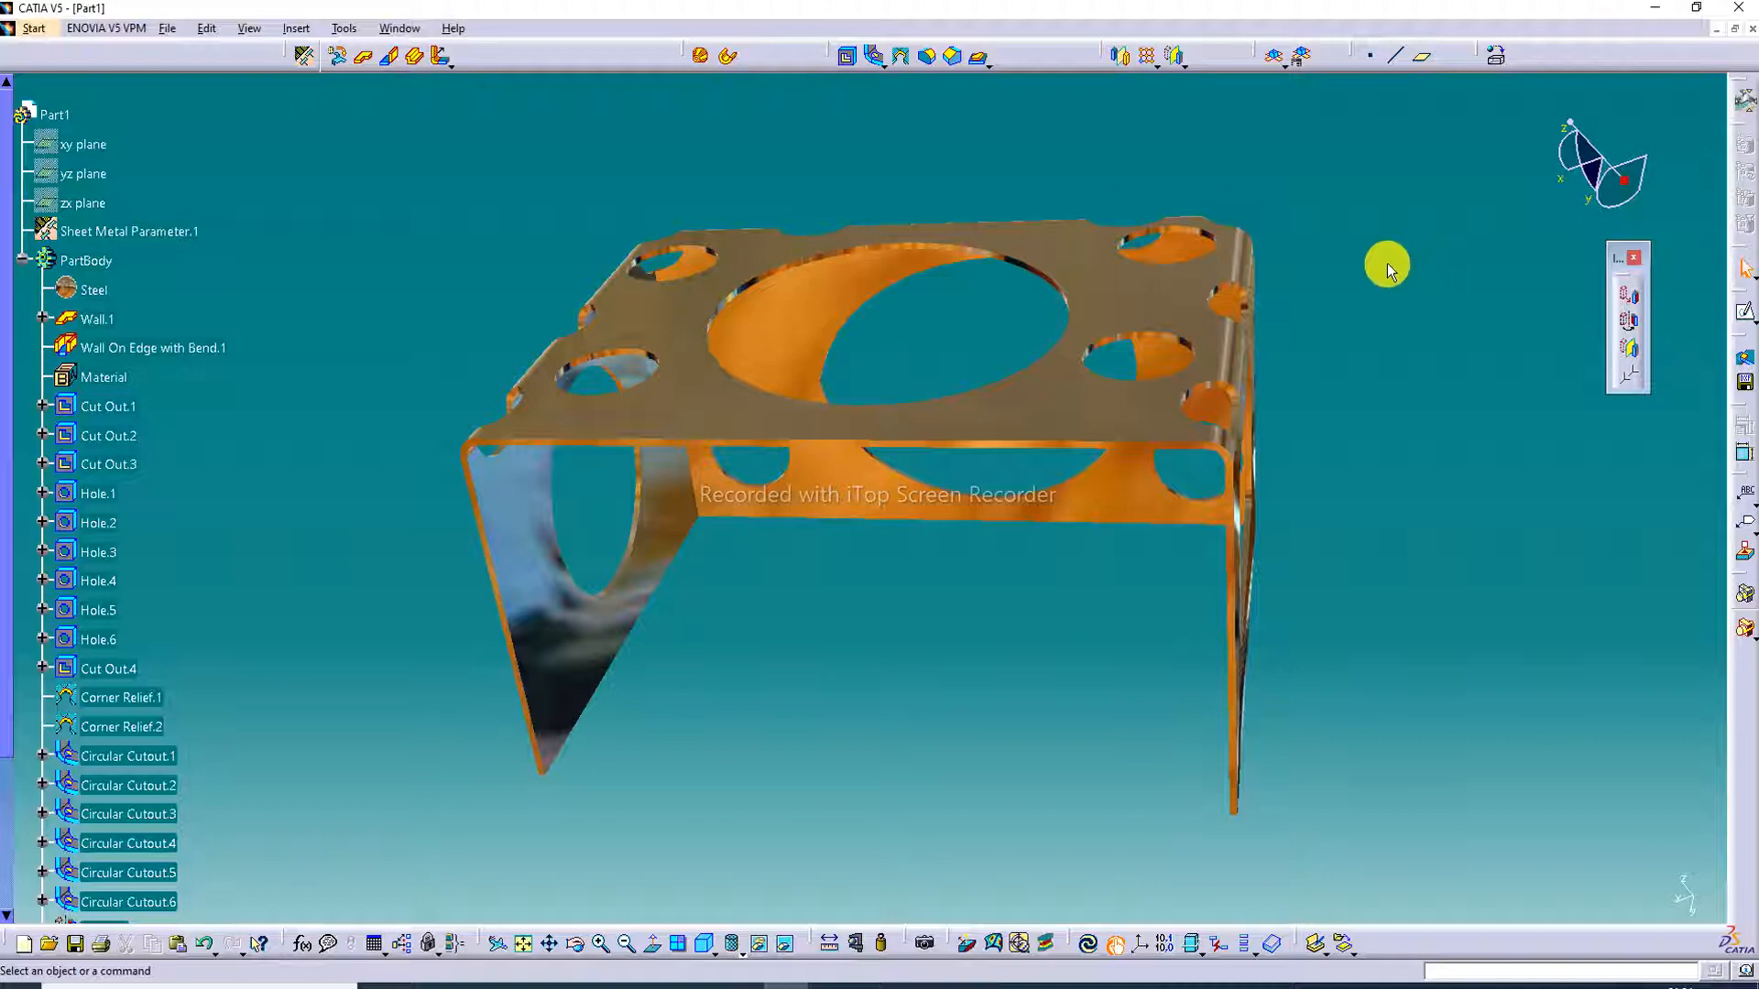
mouse_move(740, 986)
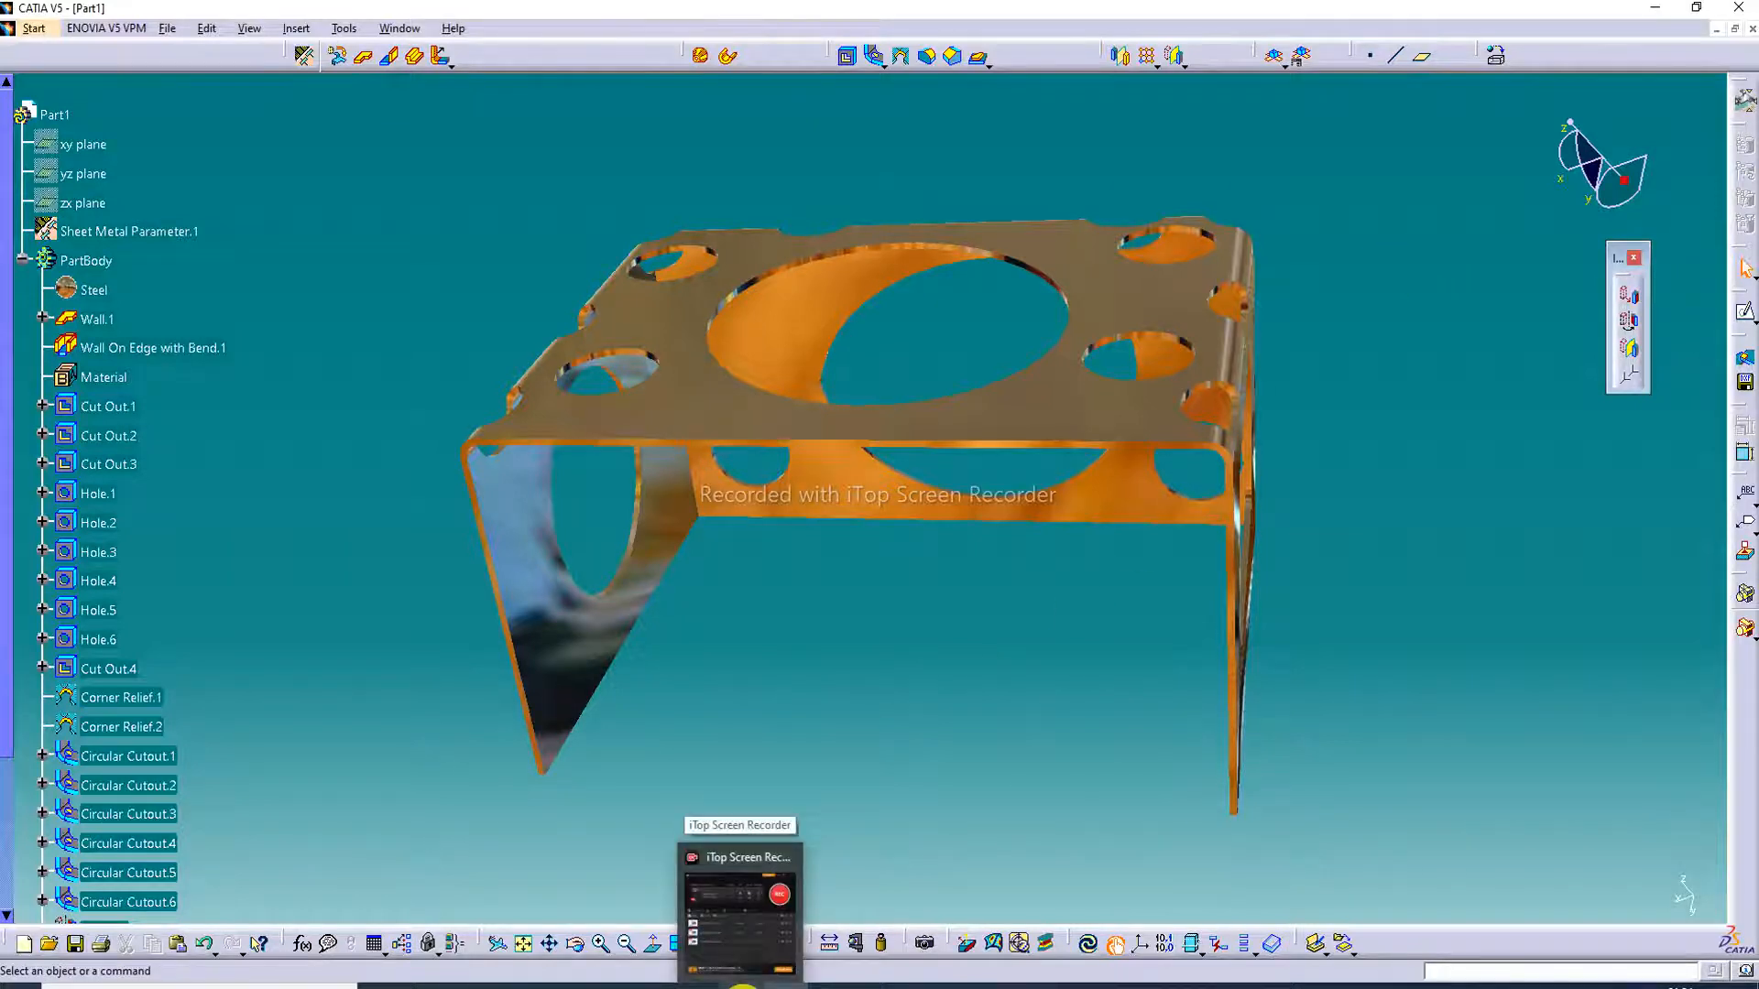
click(742, 985)
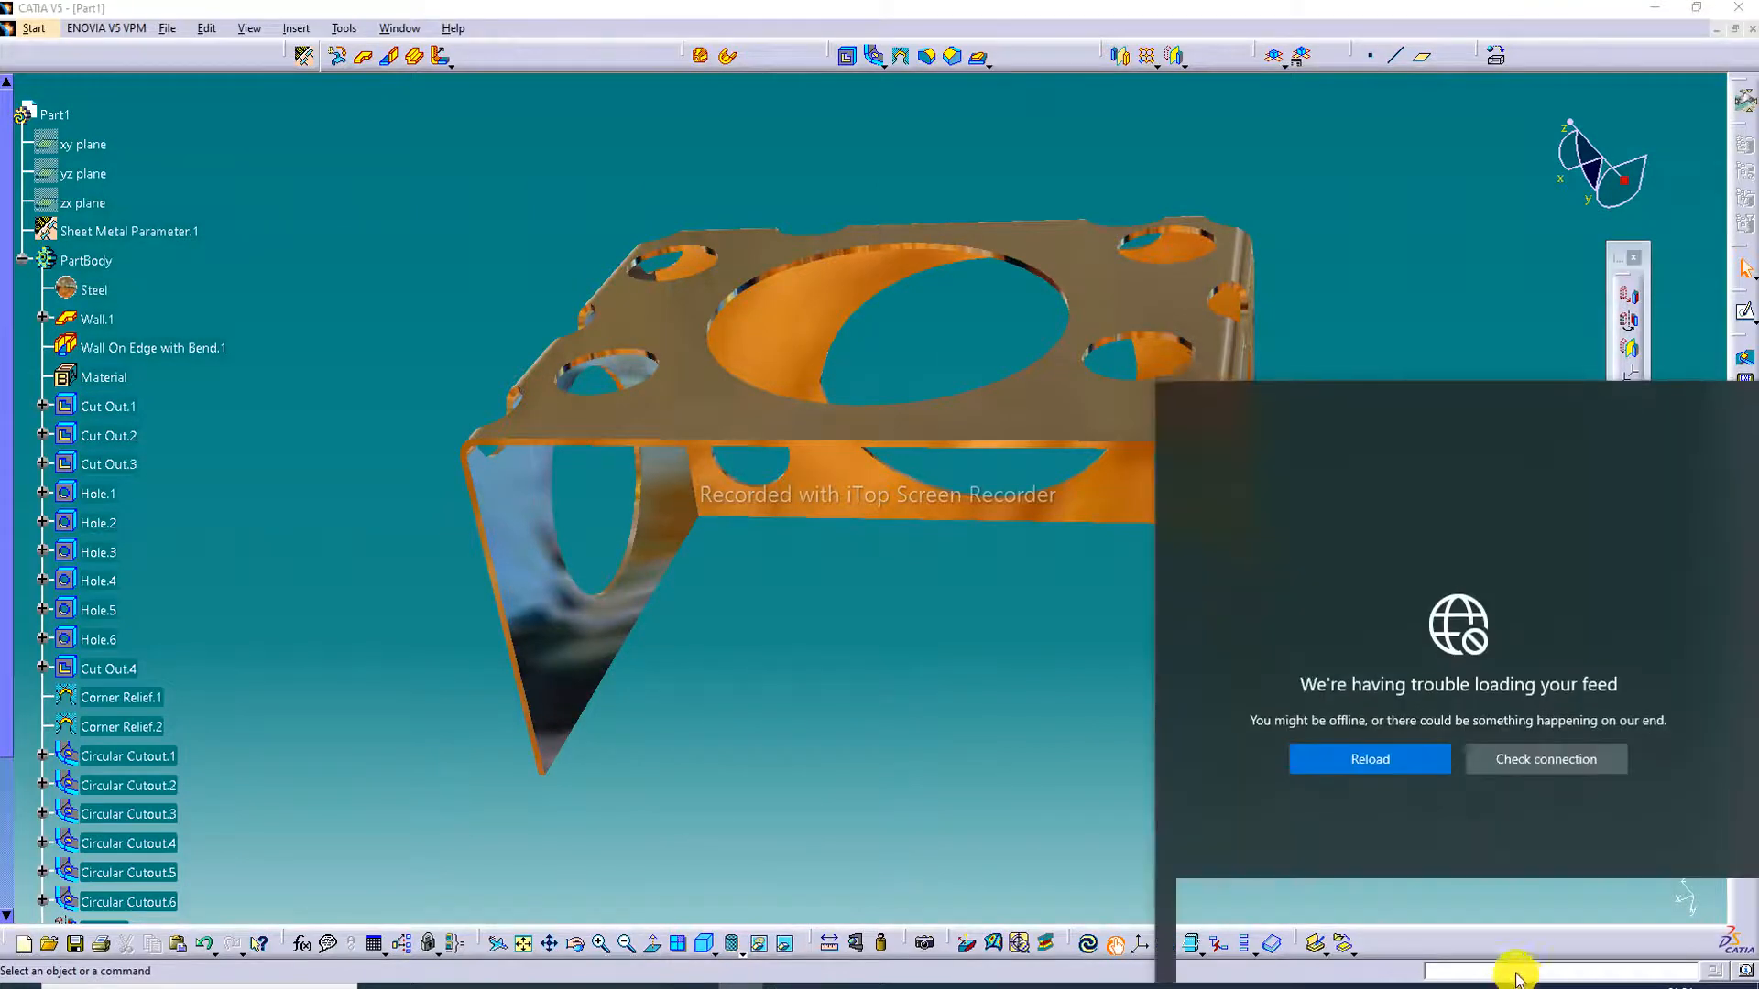
click(1076, 840)
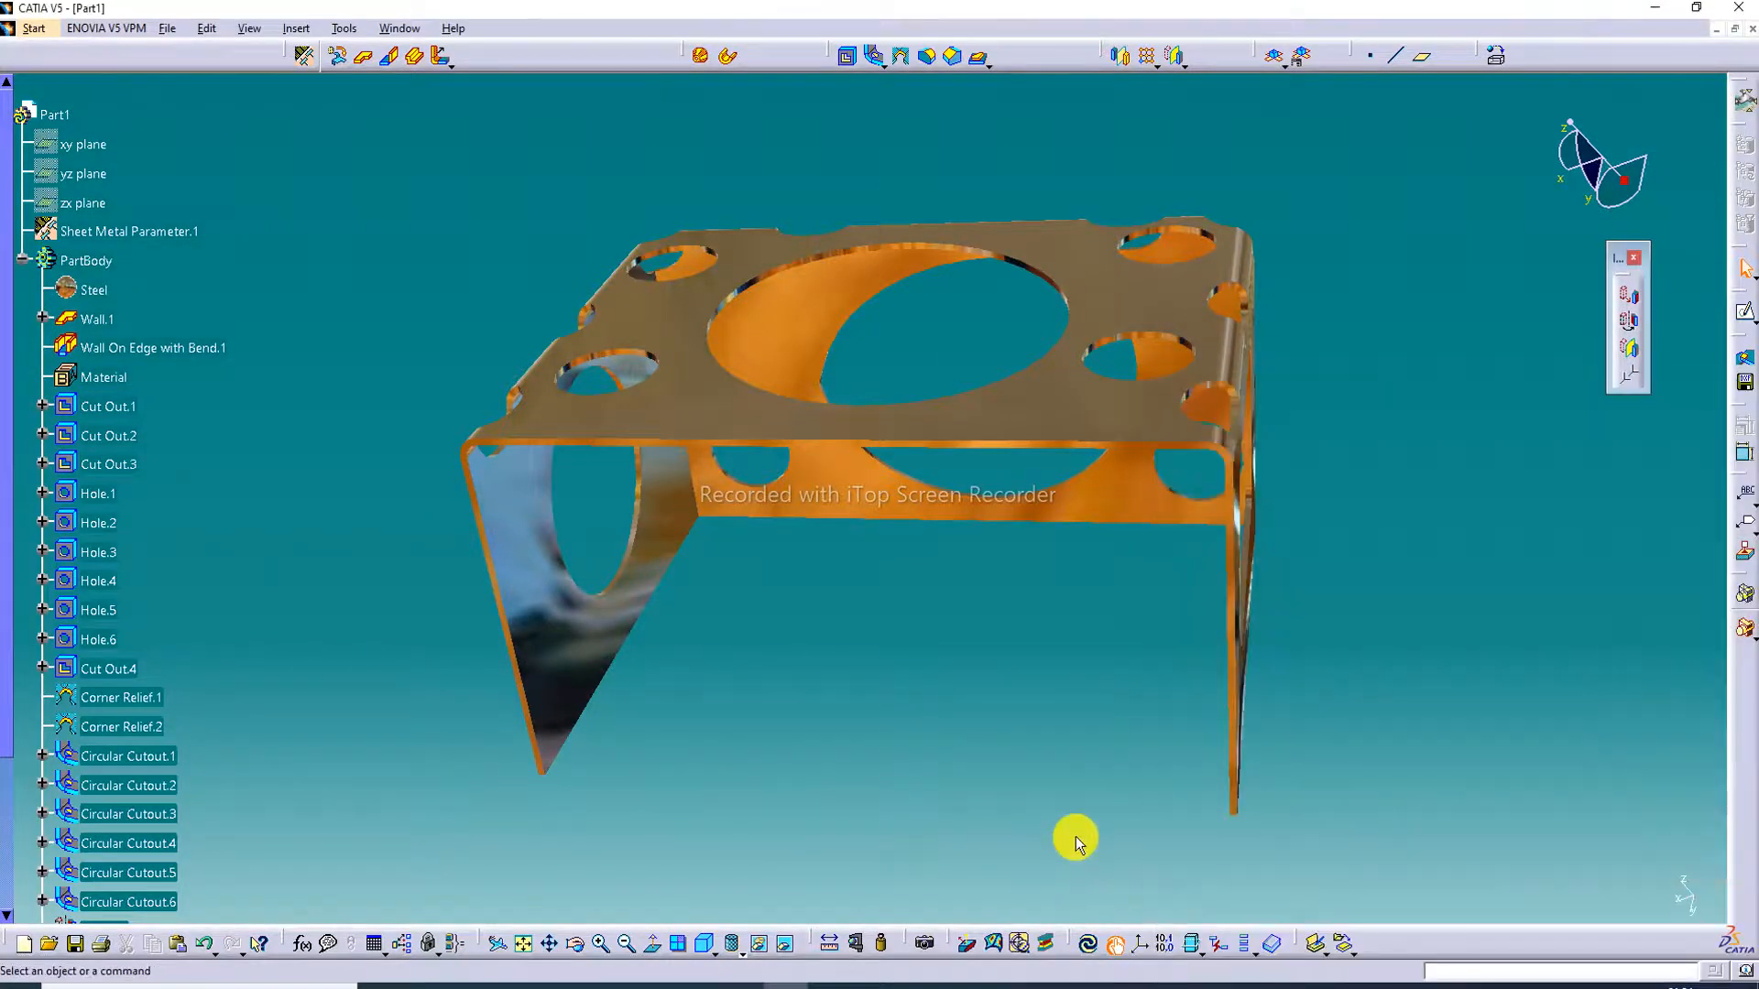